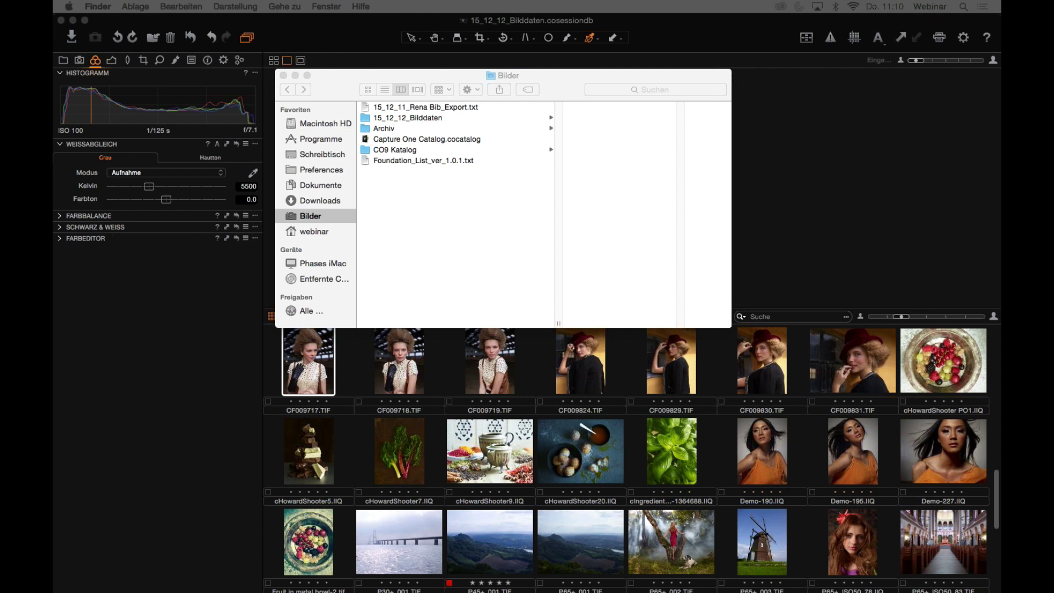
# - Close the Finder window and create a new variant of the image CF000011.IIQ
pyautogui.click(295, 77)
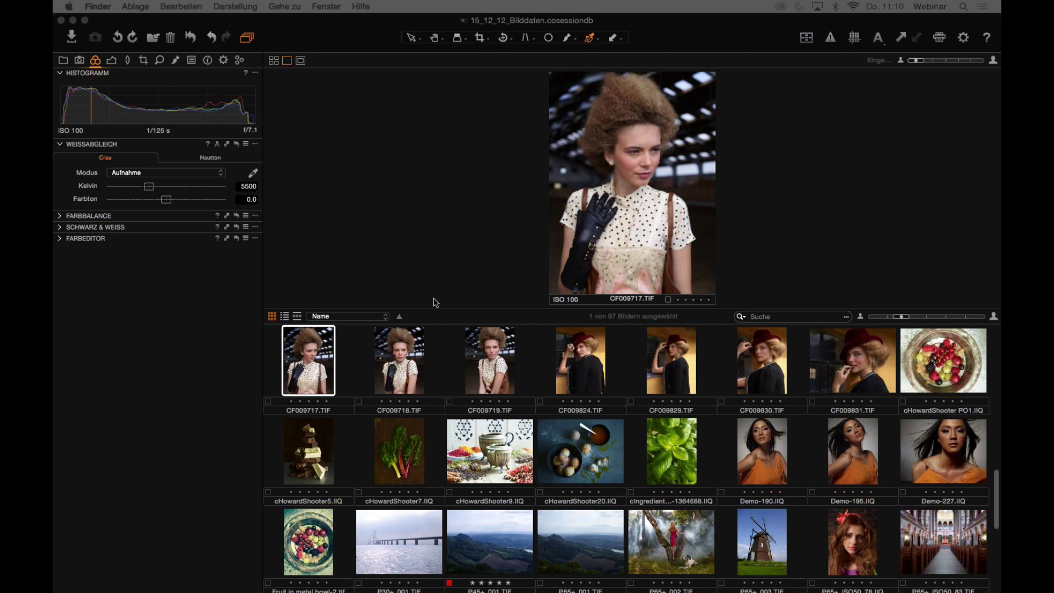
pyautogui.scroll(-10, 481, 358)
pyautogui.scroll(10, 481, 357)
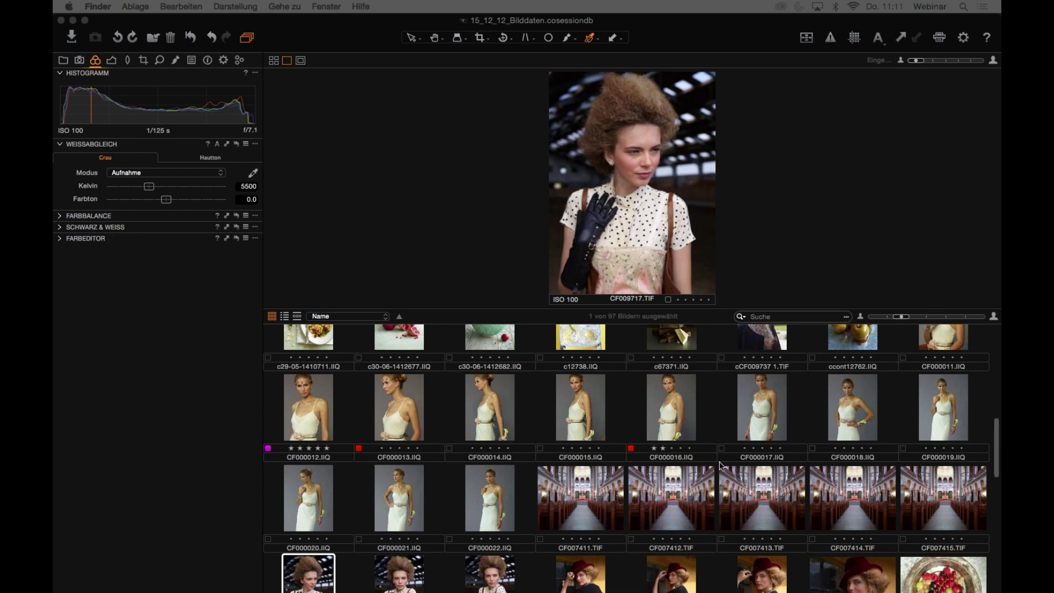
pyautogui.click(952, 346)
pyautogui.click(953, 346)
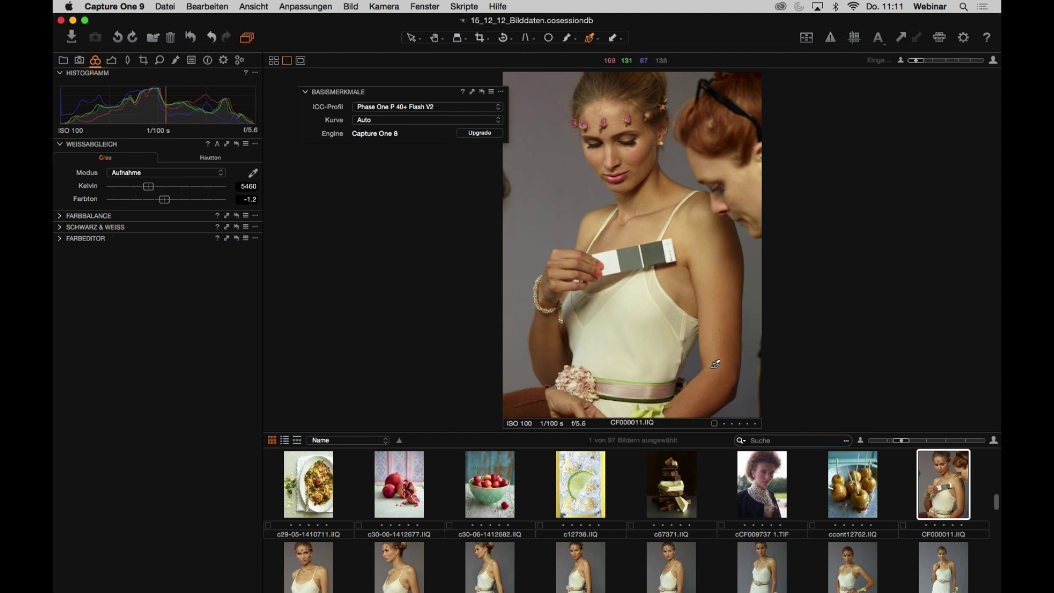
pyautogui.rightClick(927, 482)
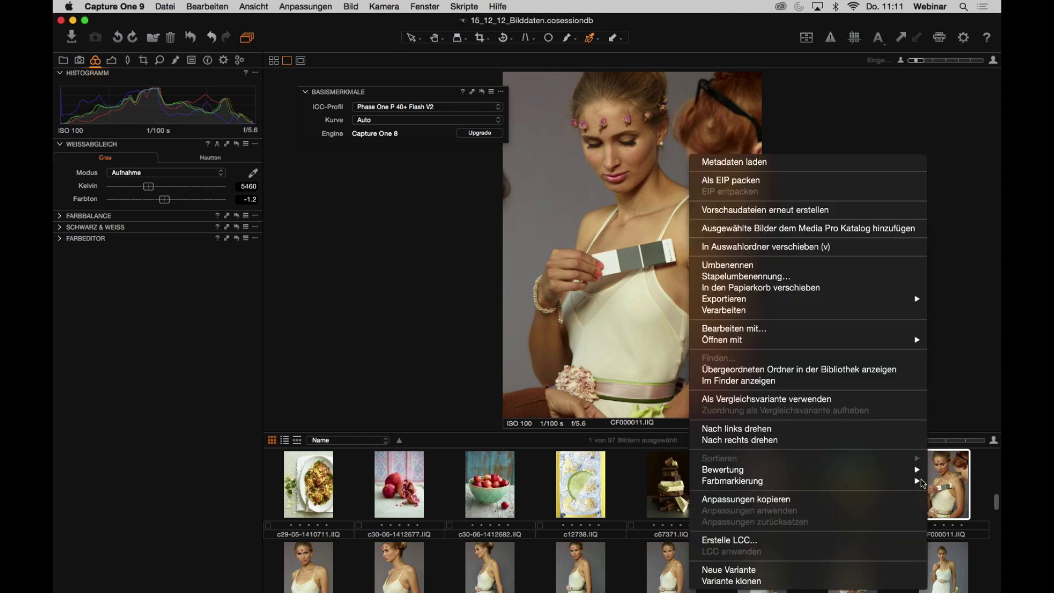
pyautogui.click(836, 574)
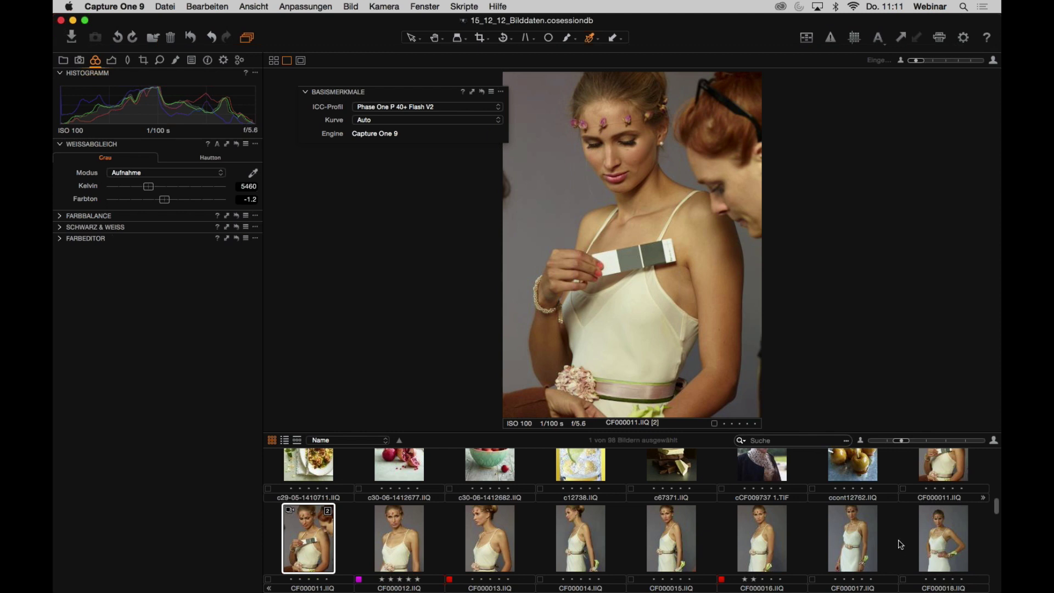
# - Select both variants of CF000011.IIQ, with variant 1 as the primary, and show them side by side in the viewer
pyautogui.click(934, 470)
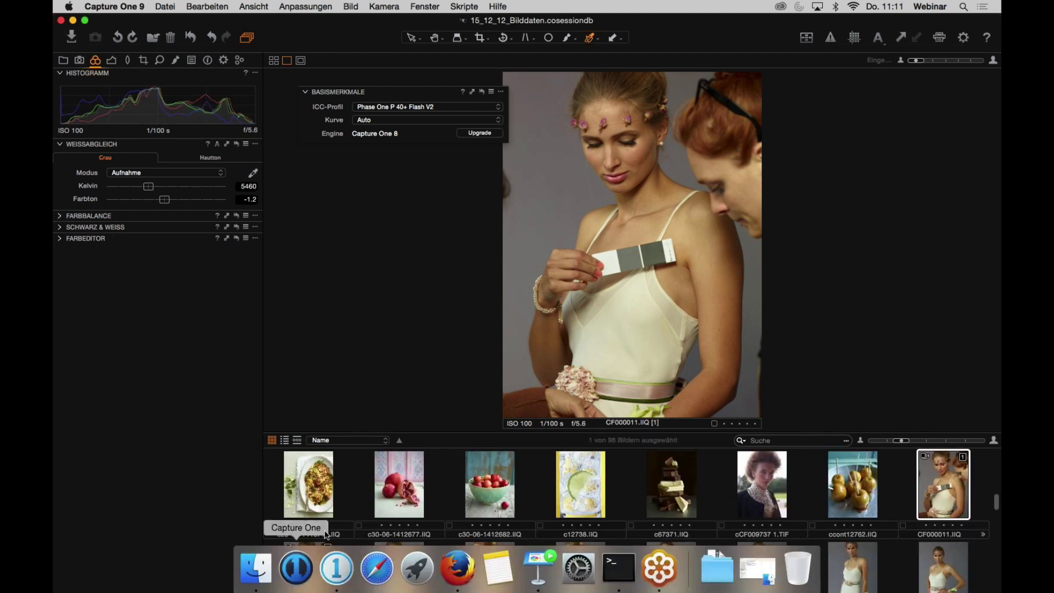
pyautogui.keyDown('super'); pyautogui.click(314, 554); pyautogui.keyUp('super')
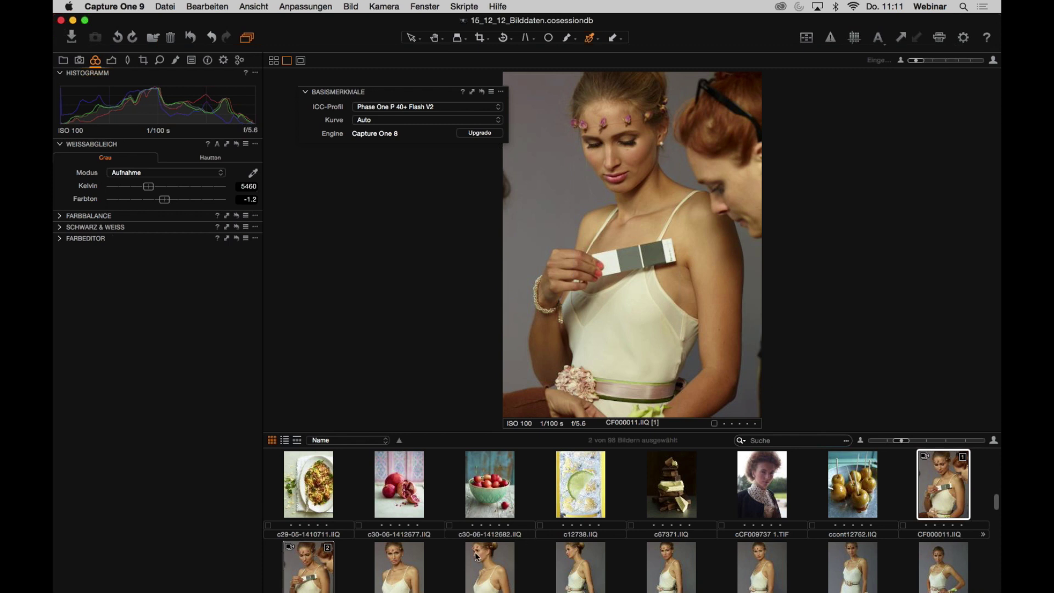
pyautogui.click(318, 564)
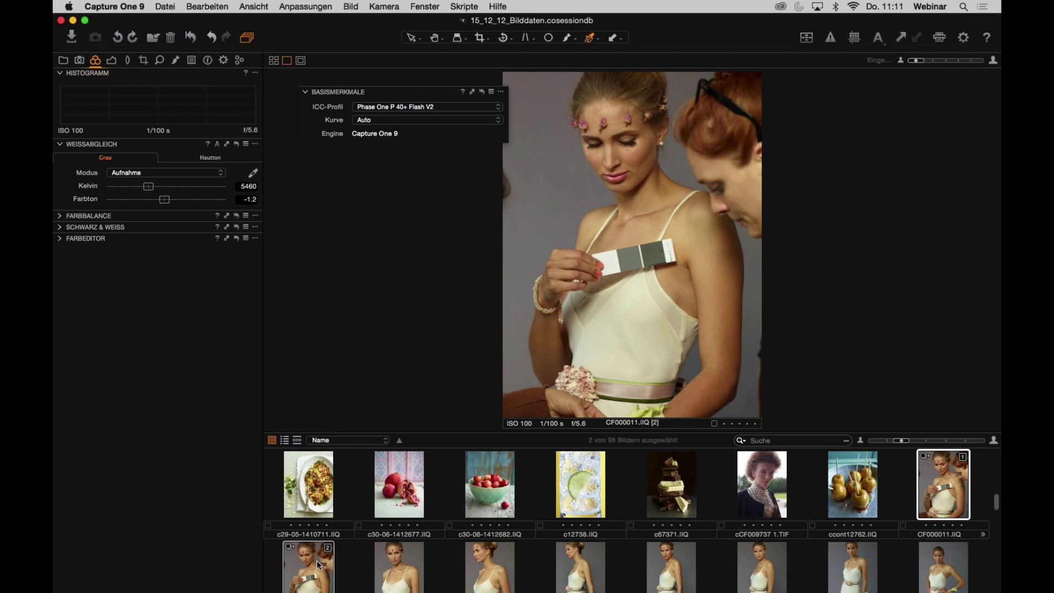
pyautogui.scroll(-1, 318, 564)
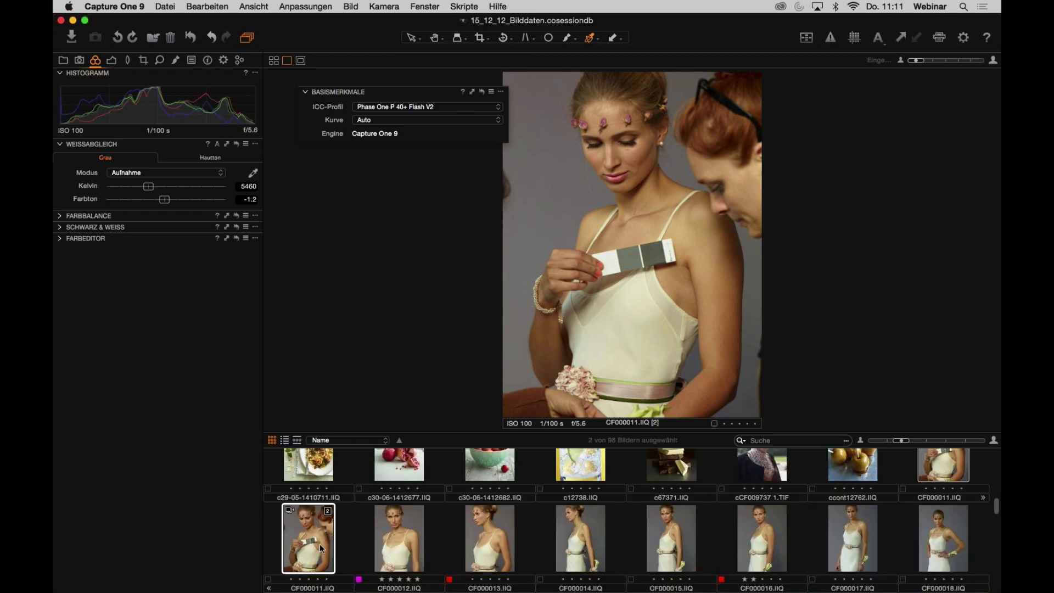
pyautogui.click(961, 464)
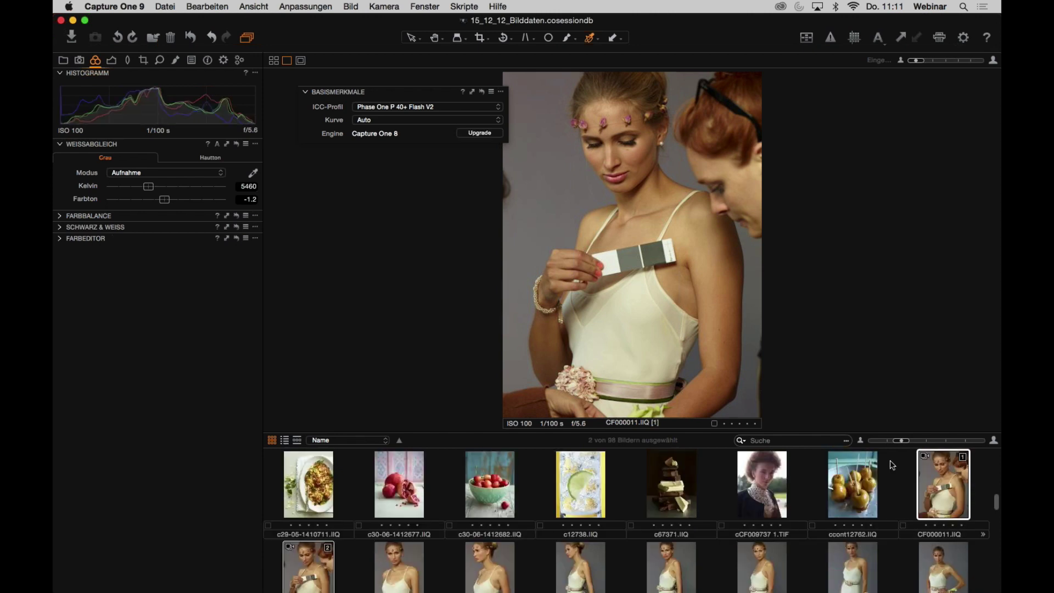
pyautogui.click(273, 61)
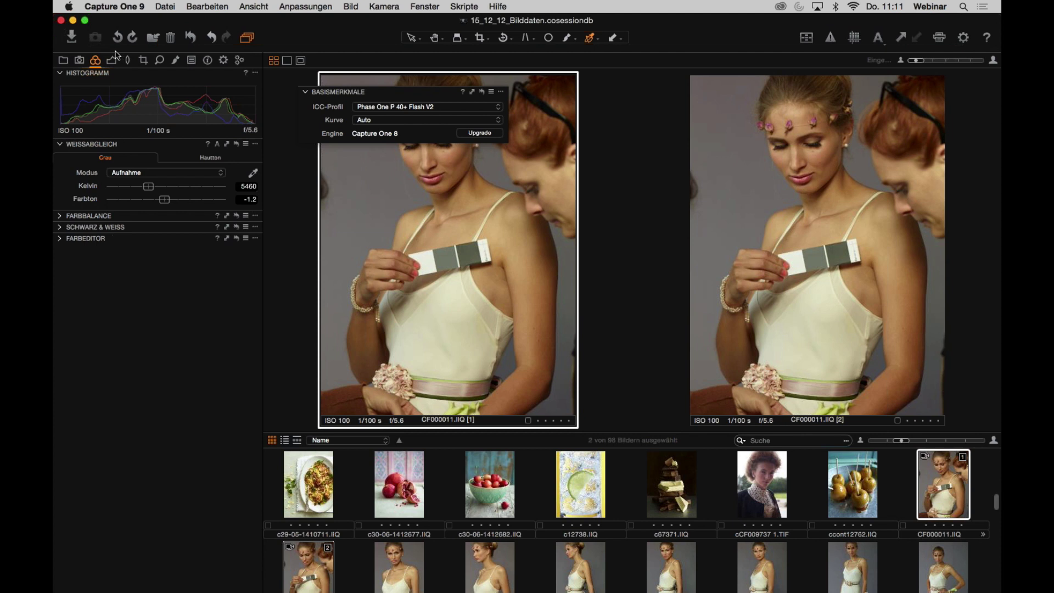
# - Check the available standard engine versions in the image preferences without changing the setting, and close the preferences
pyautogui.click(125, 9)
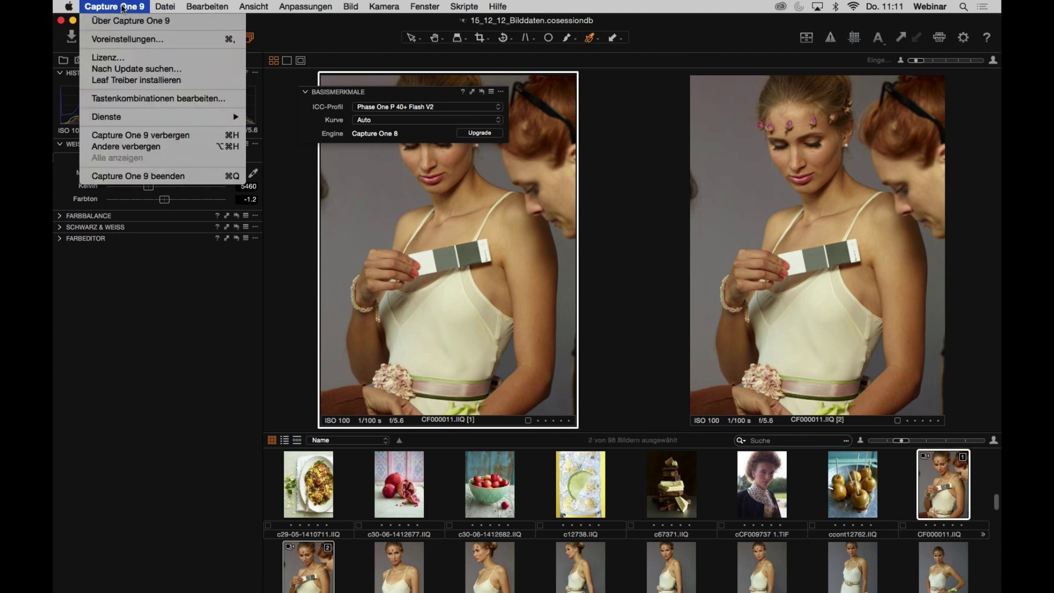
pyautogui.click(134, 40)
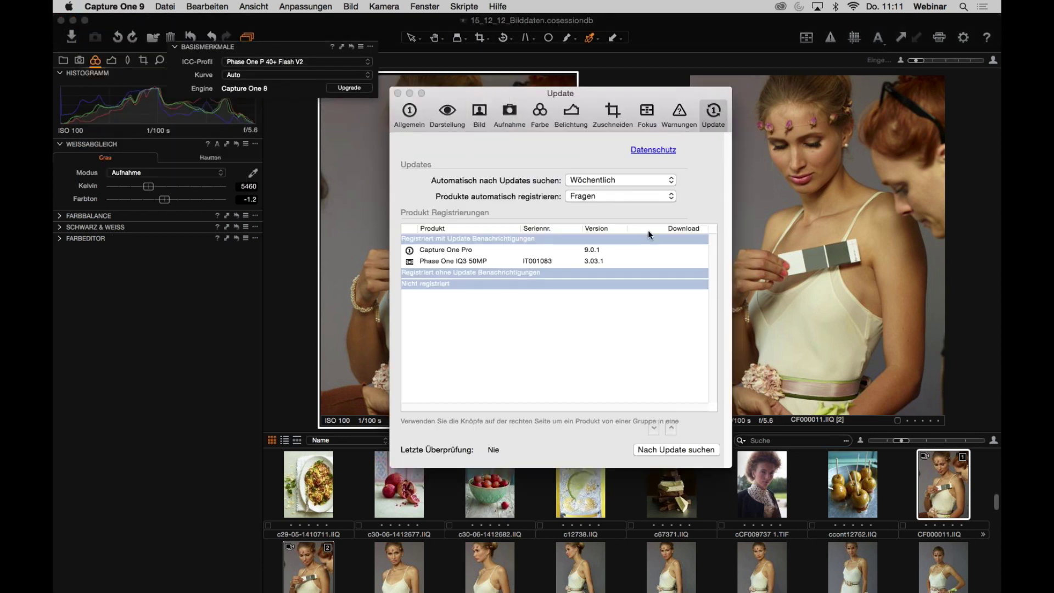
pyautogui.click(477, 121)
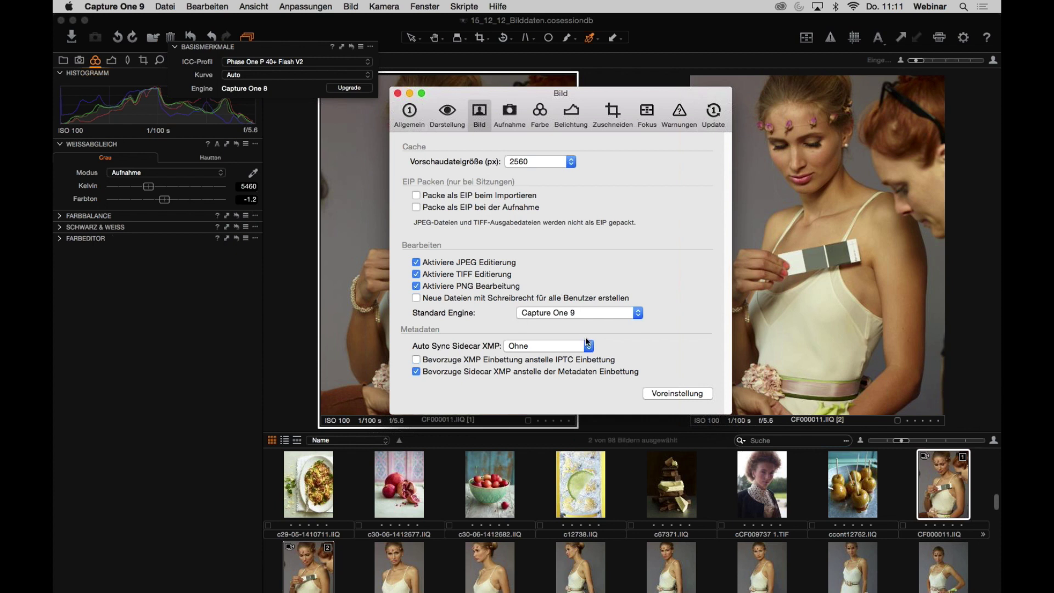
pyautogui.click(638, 312)
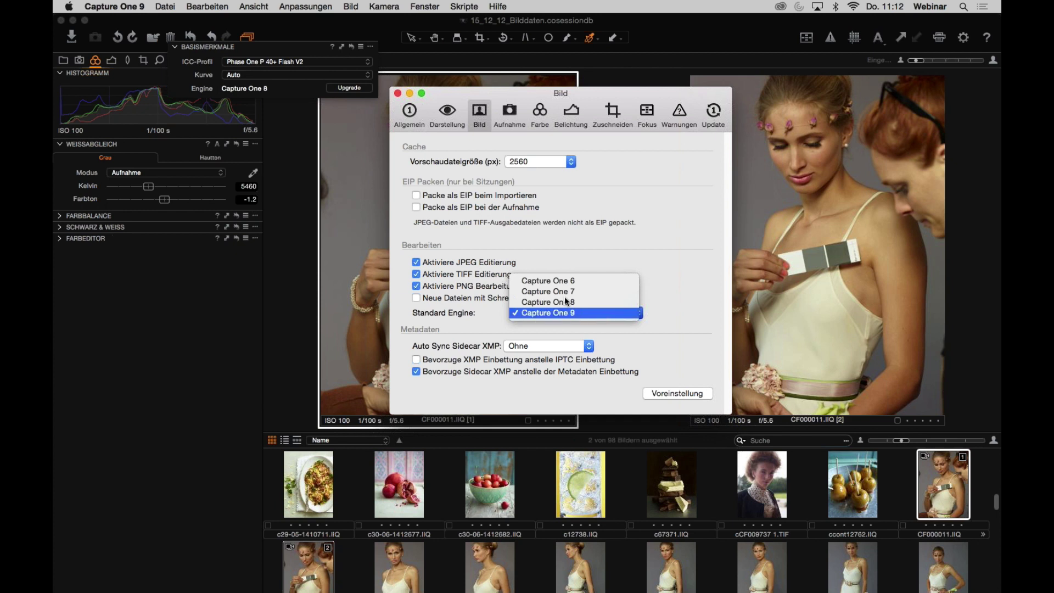
pyautogui.click(683, 312)
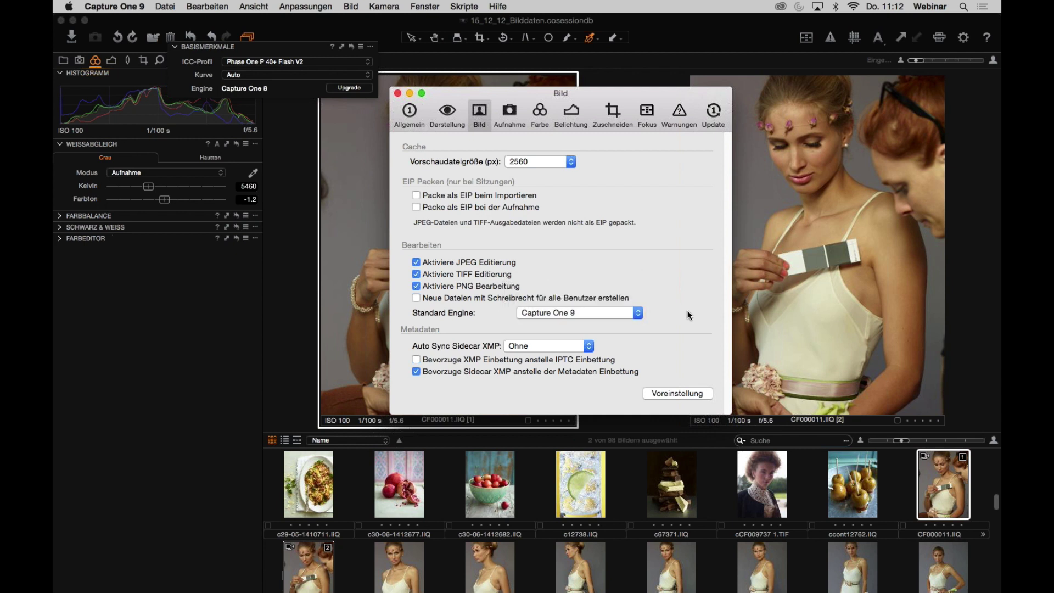
pyautogui.click(398, 94)
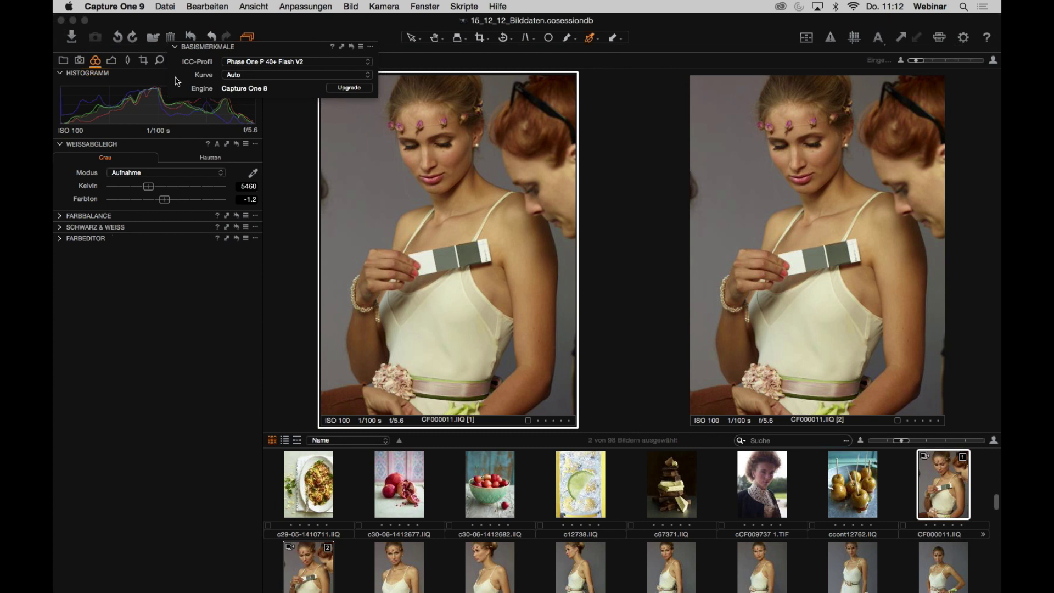
# - Set the contrast of variant 1 (engine Capture One 8) to 39 and apply its exposure adjustments to variant 2
pyautogui.click(112, 60)
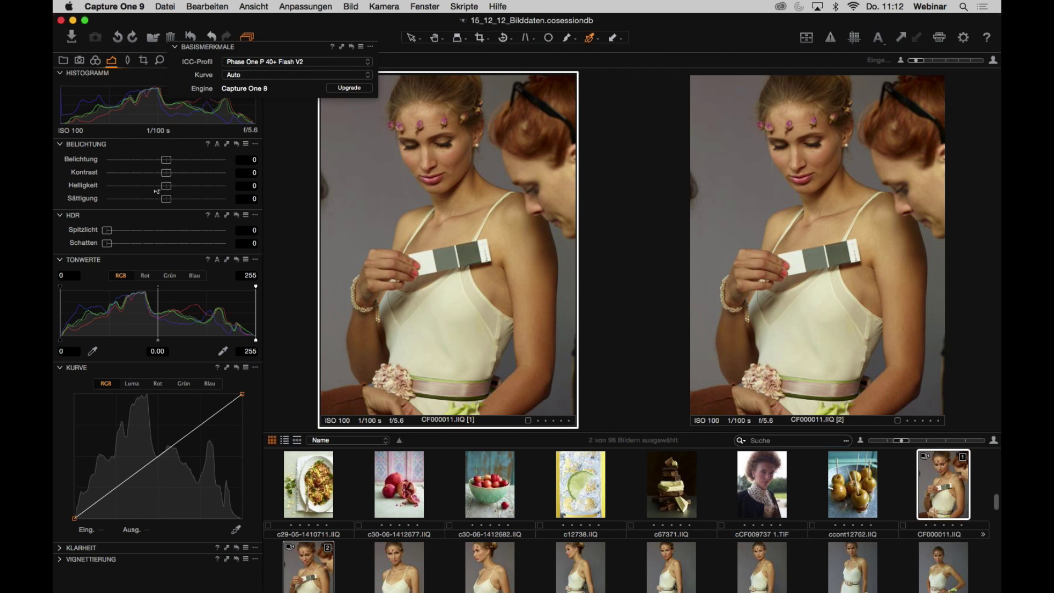
pyautogui.moveTo(179, 176); pyautogui.dragTo(213, 175)
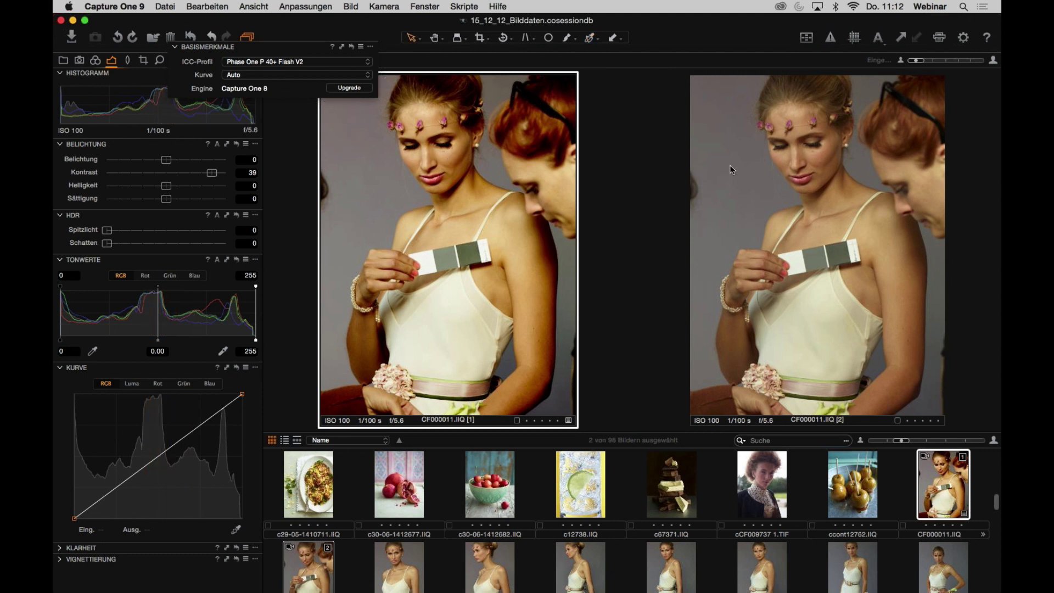
pyautogui.click(768, 211)
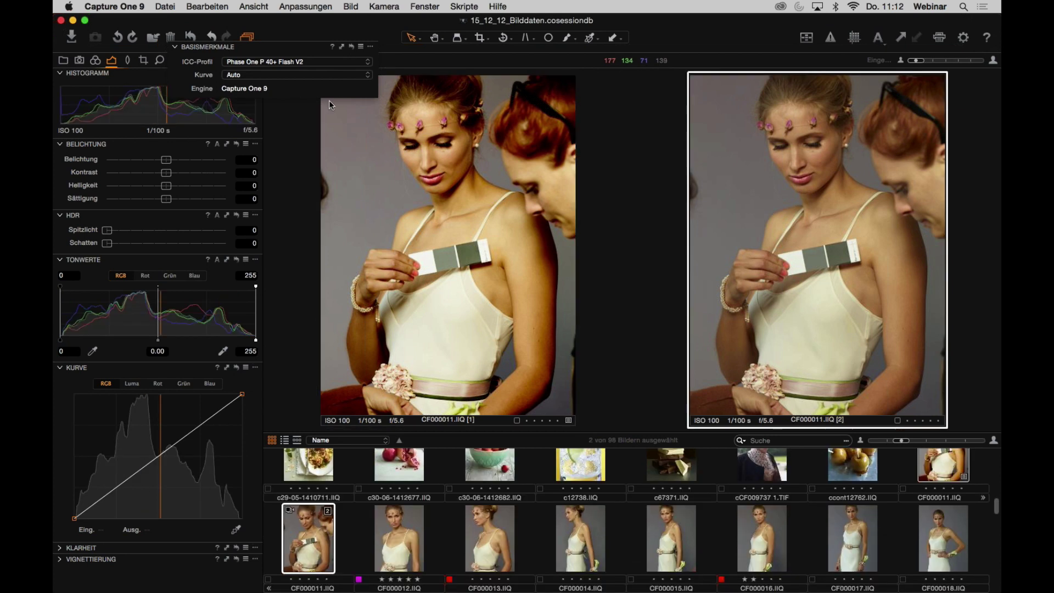
pyautogui.click(393, 163)
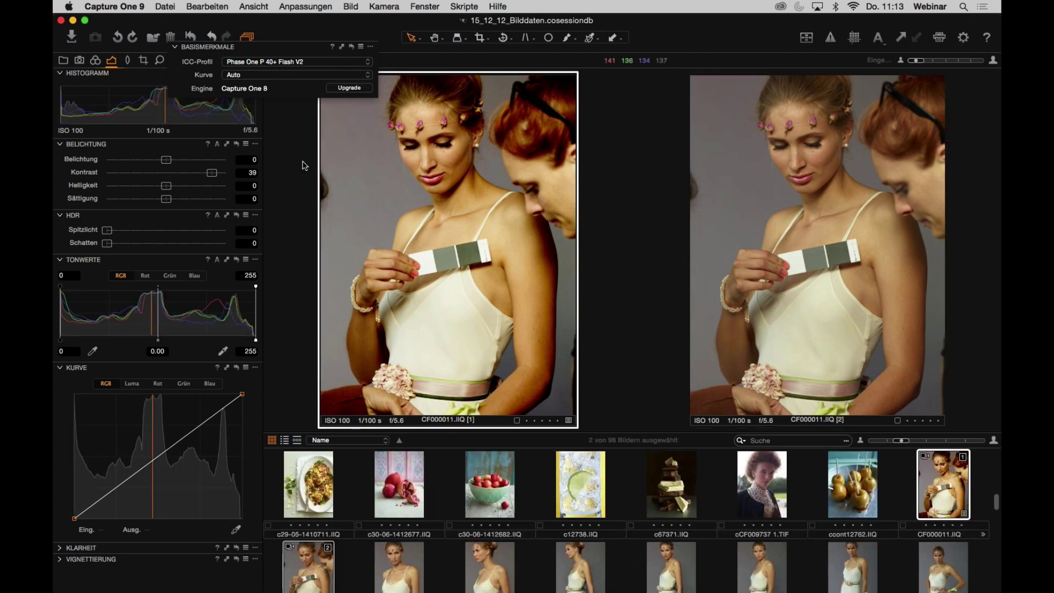
pyautogui.click(227, 145)
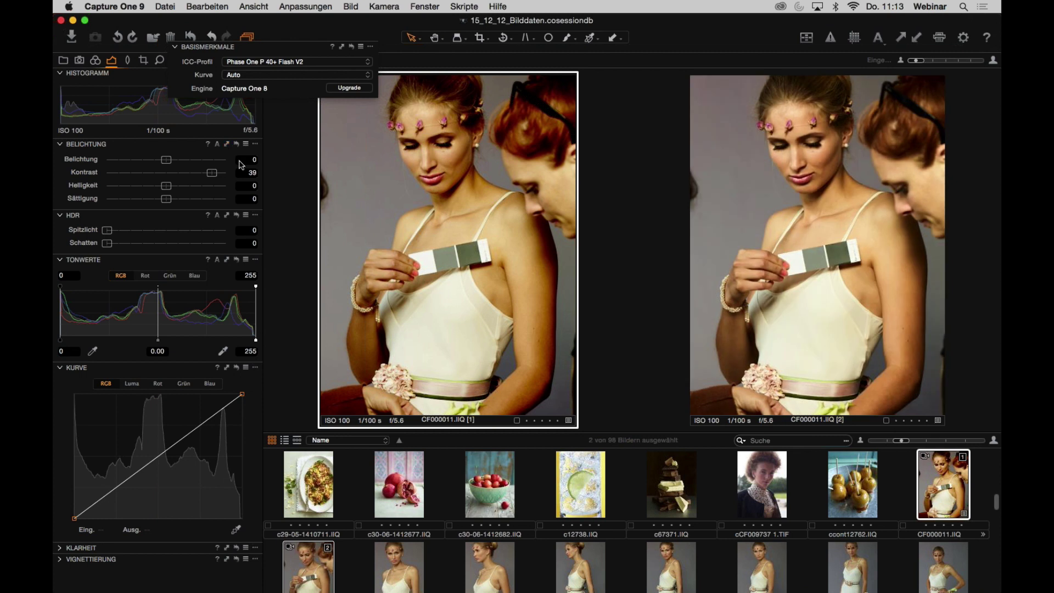
# - Compare both variants' skin tones and shadows at 100% along the edge of the model's arm, and return to the full image
pyautogui.click(829, 192)
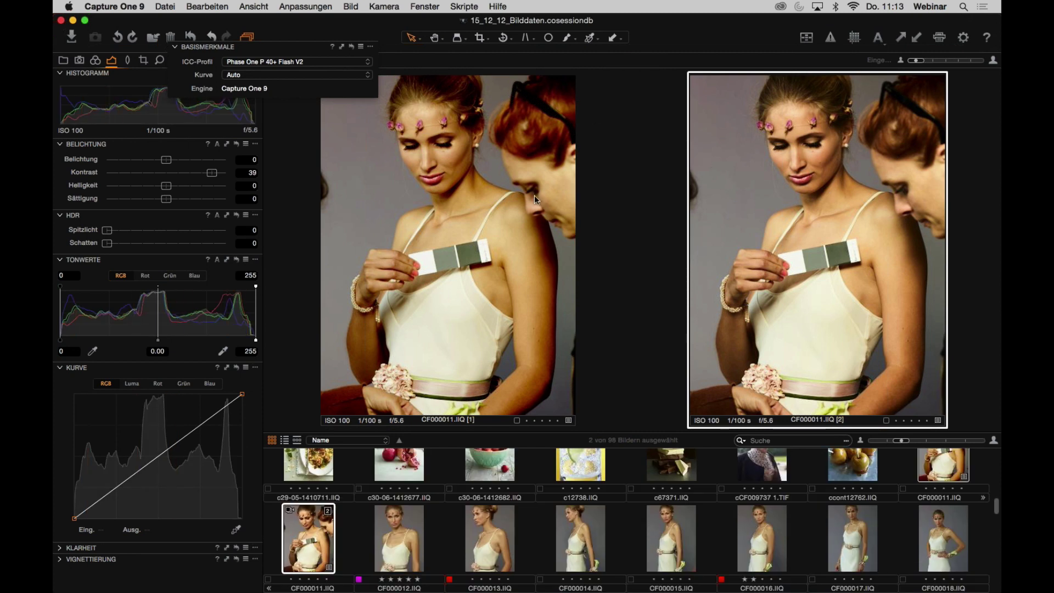
pyautogui.click(468, 180)
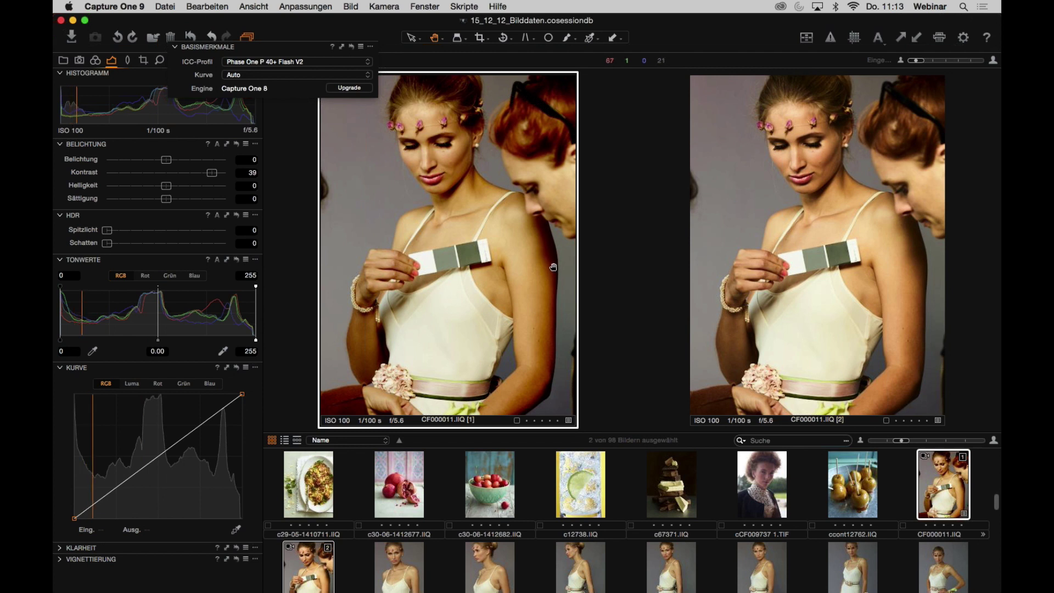
pyautogui.moveTo(553, 267)
pyautogui.mouseDown()
pyautogui.moveTo(496, 268)
pyautogui.moveTo(556, 272)
pyautogui.mouseUp()
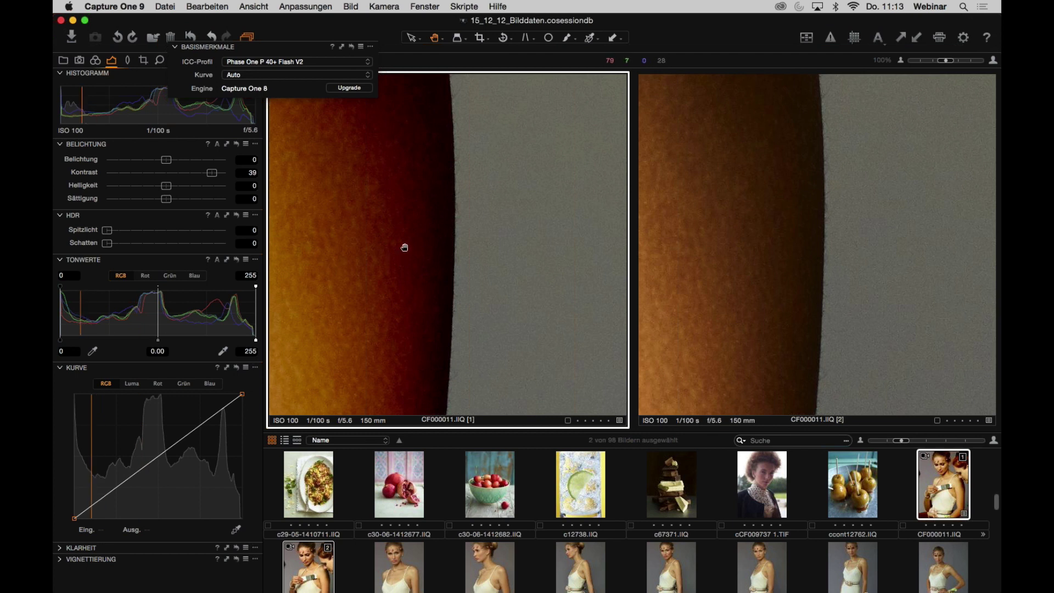
pyautogui.moveTo(391, 247); pyautogui.dragTo(475, 251)
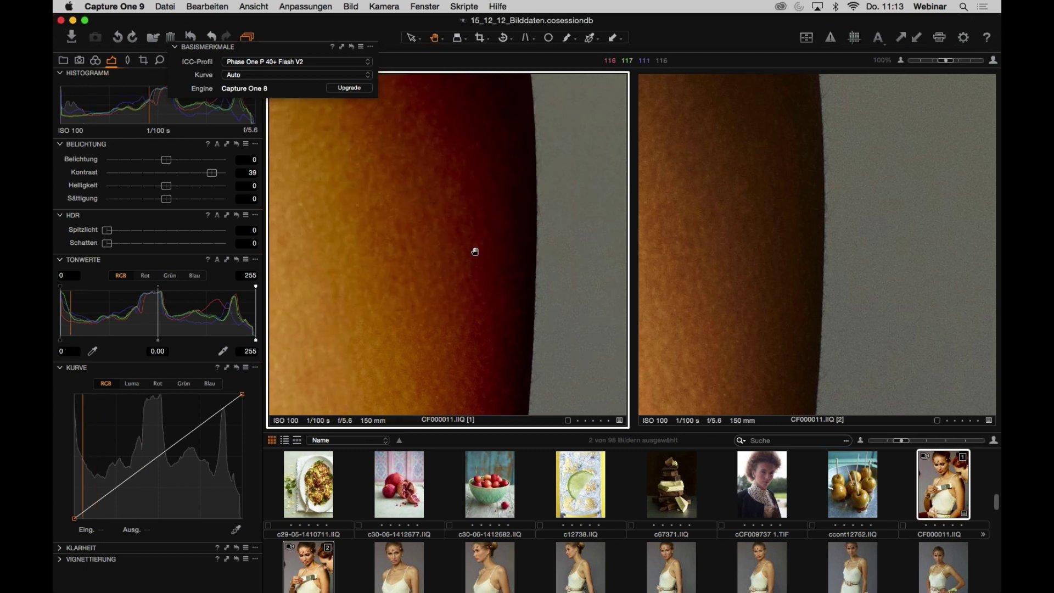
pyautogui.moveTo(772, 229); pyautogui.dragTo(840, 228)
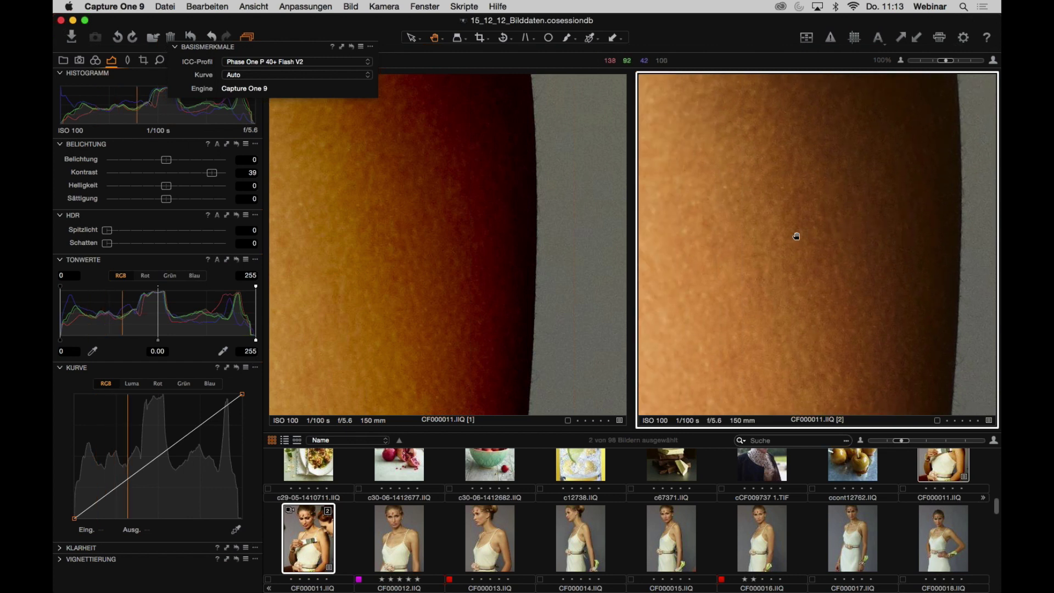
pyautogui.click(455, 263)
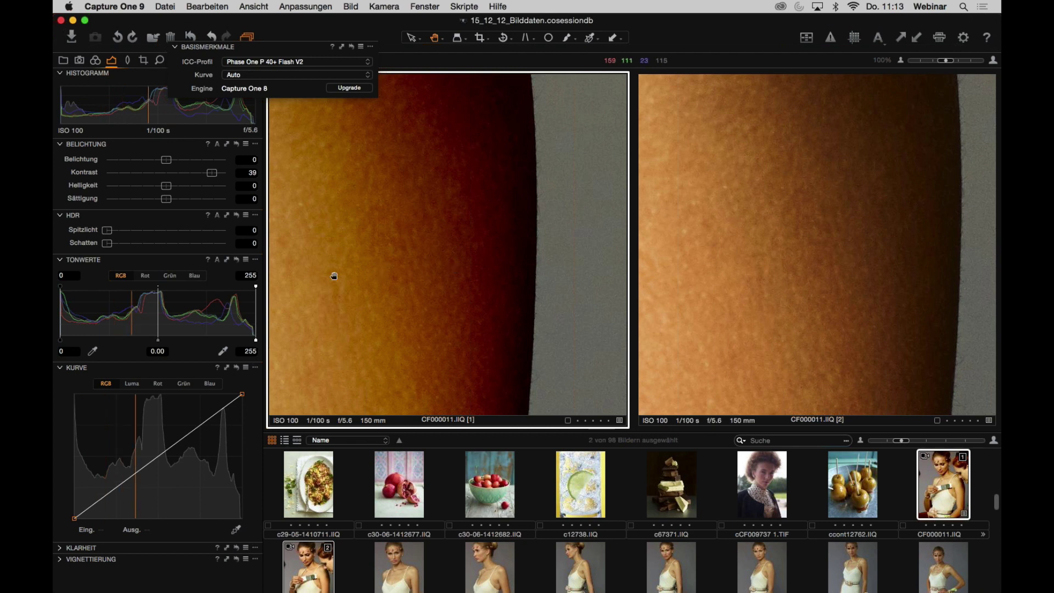
pyautogui.doubleClick(410, 280)
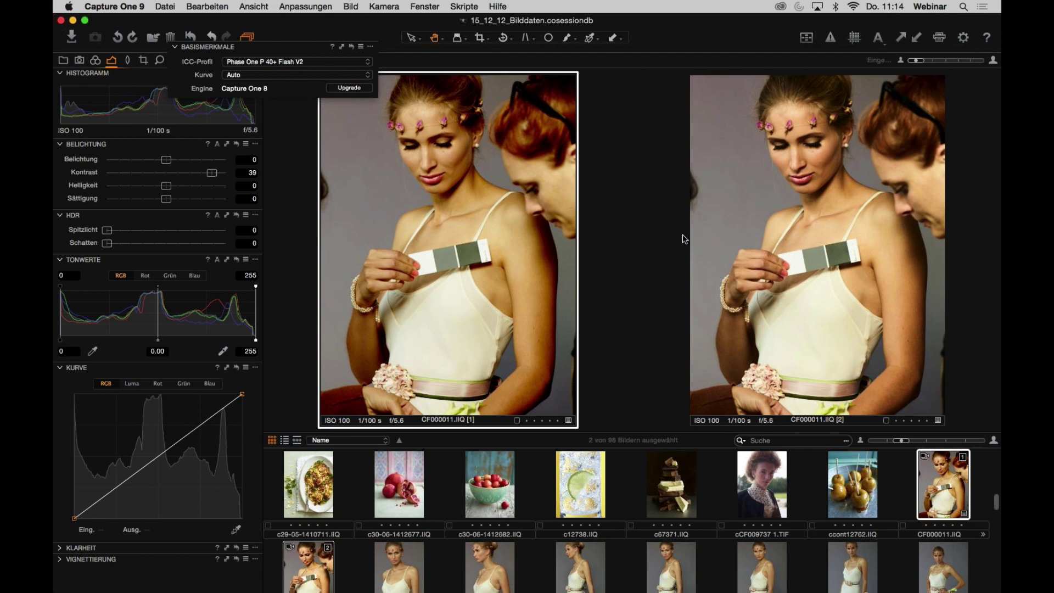
# - Reset the exposure adjustments on both variants
pyautogui.click(236, 144)
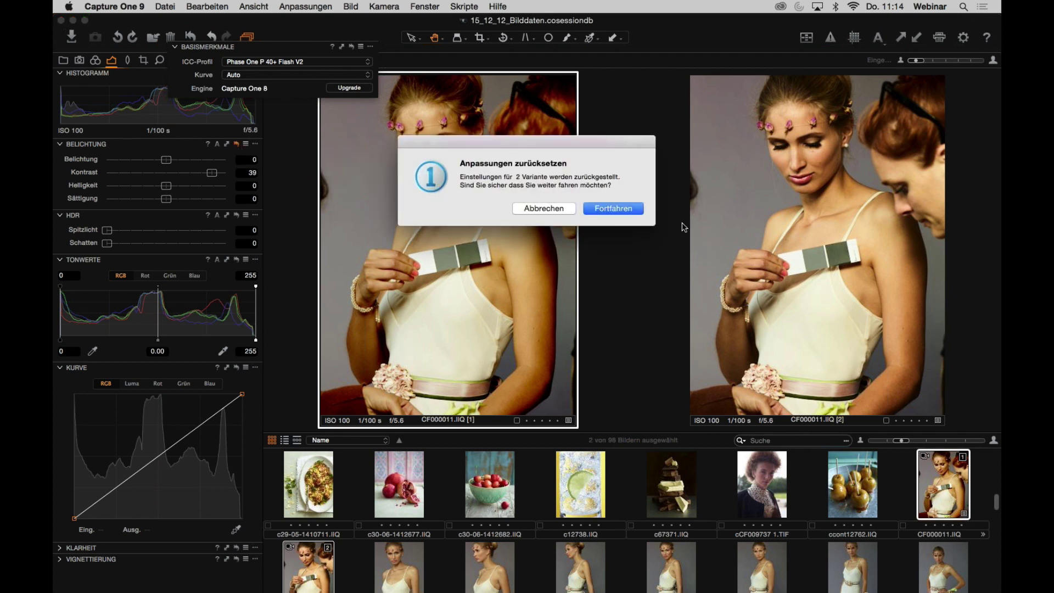
pyautogui.click(635, 210)
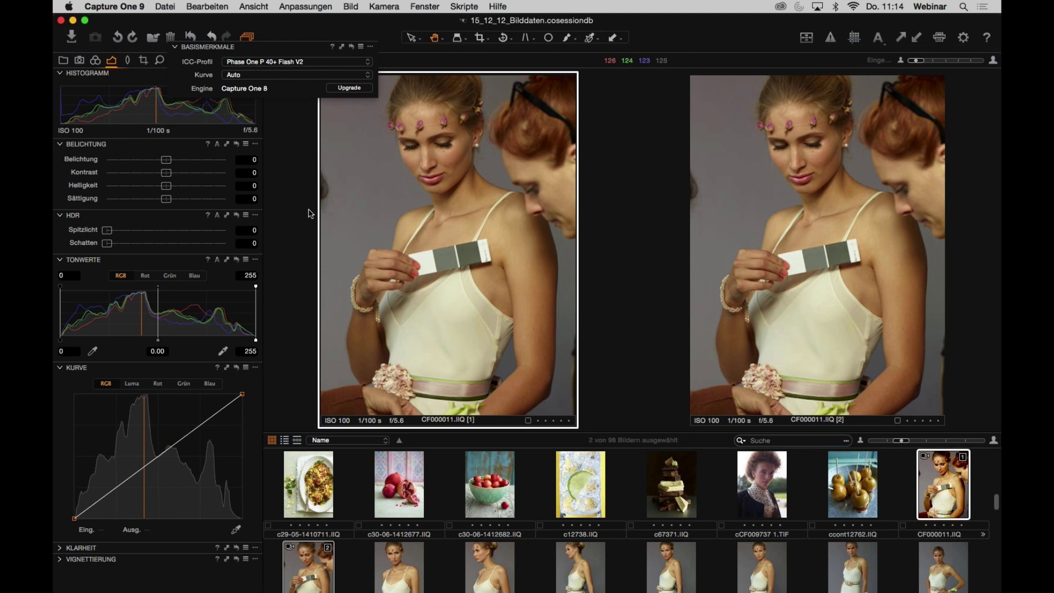
# - Set the saturation of variant 1 to 68, apply its exposure adjustments to variant 2, and compare the two
pyautogui.moveTo(168, 204); pyautogui.dragTo(209, 201)
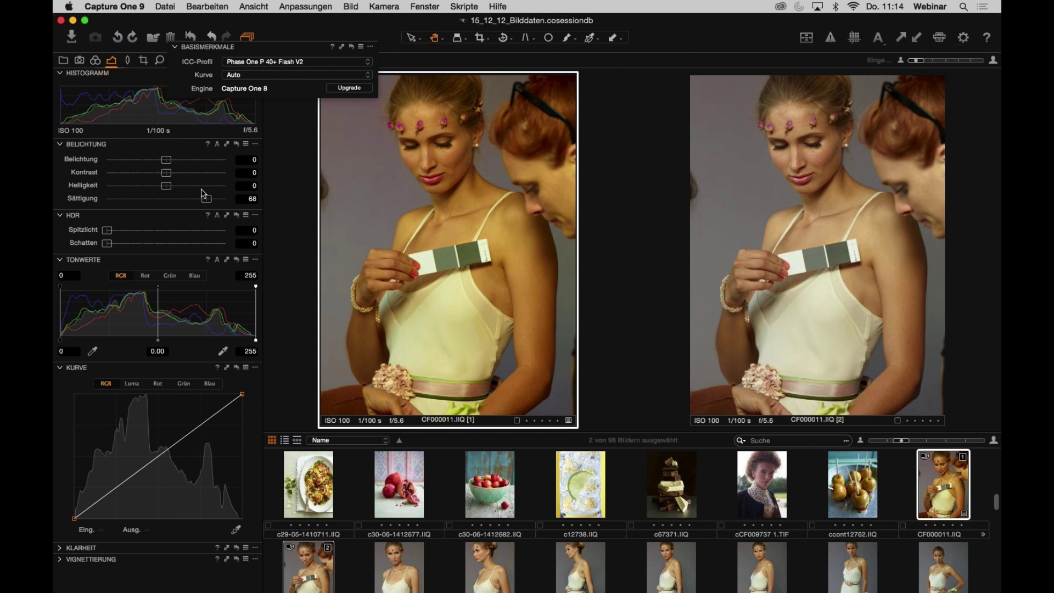
pyautogui.click(227, 143)
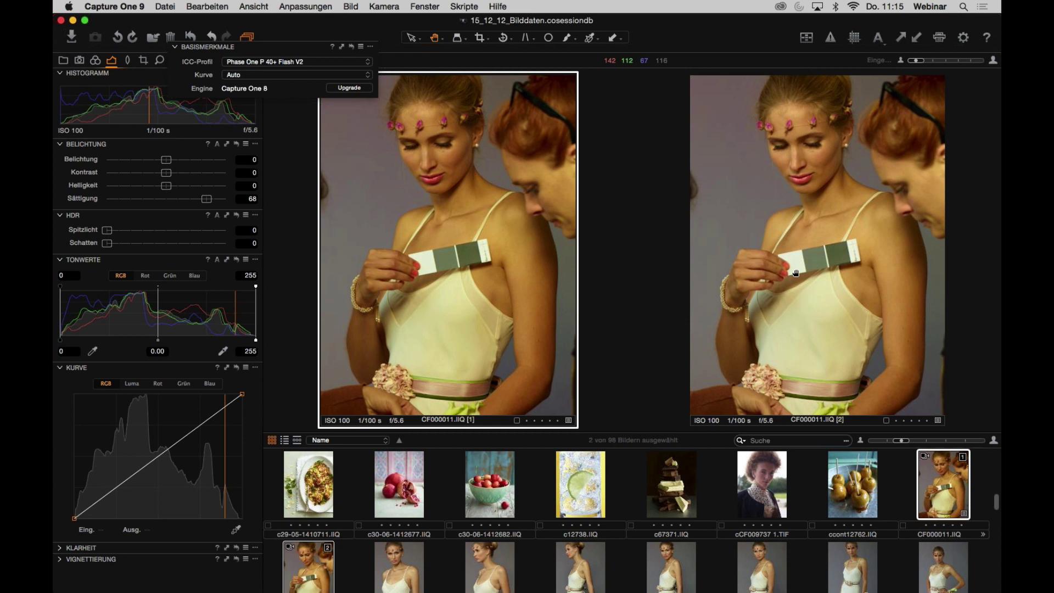
pyautogui.click(871, 237)
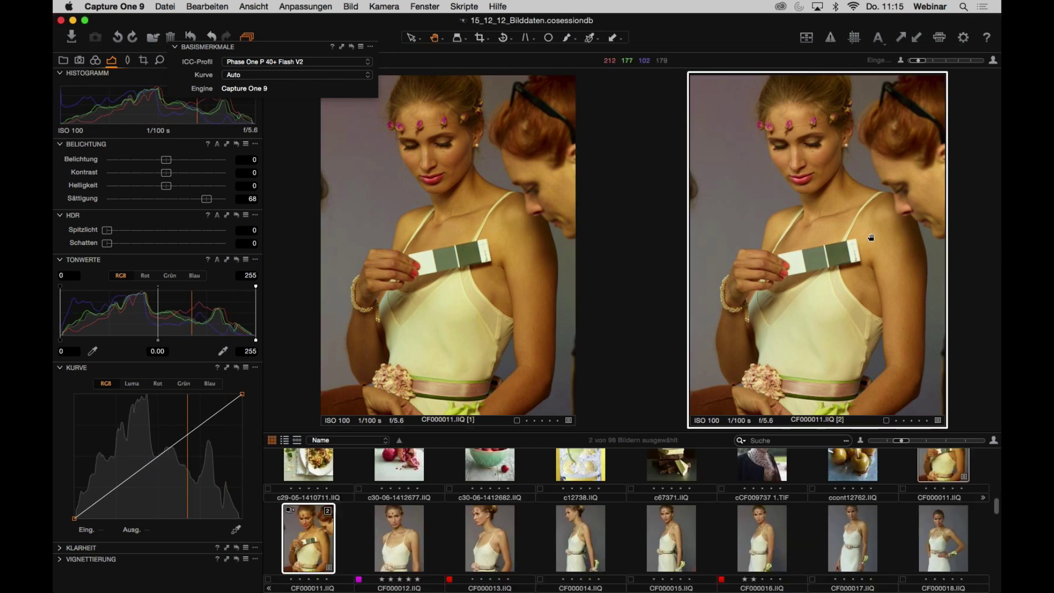
pyautogui.click(547, 229)
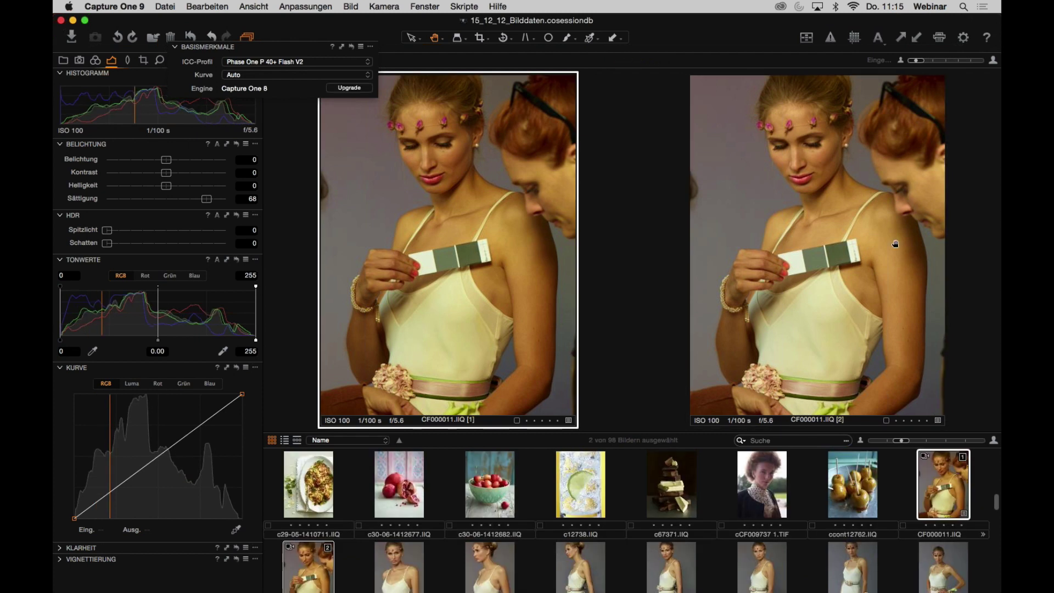
# - Compare both variants at 100% around the model's nose and lips, and return to the full image
pyautogui.click(895, 244)
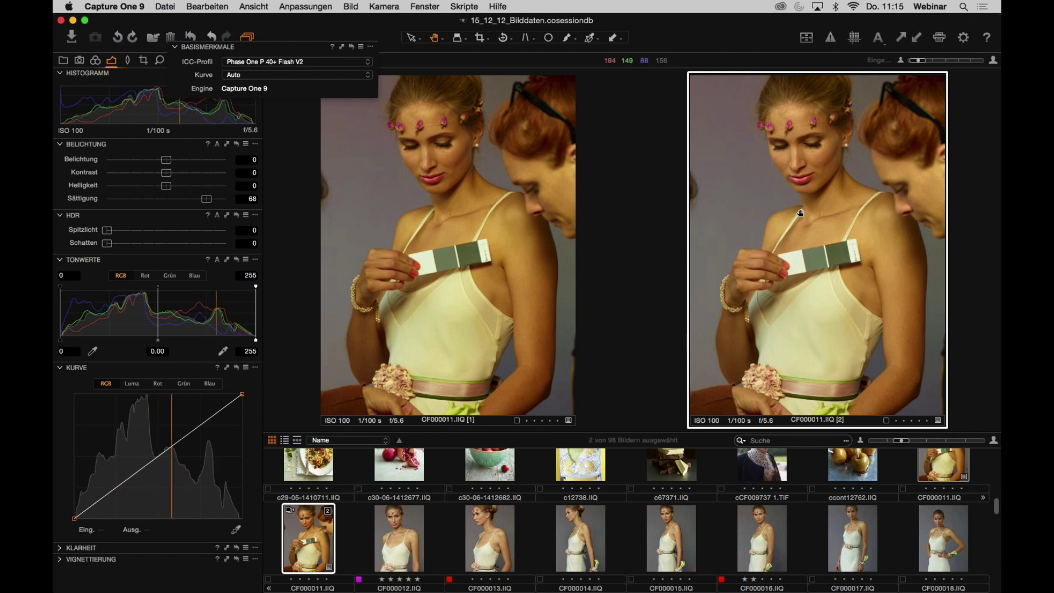
pyautogui.click(800, 165)
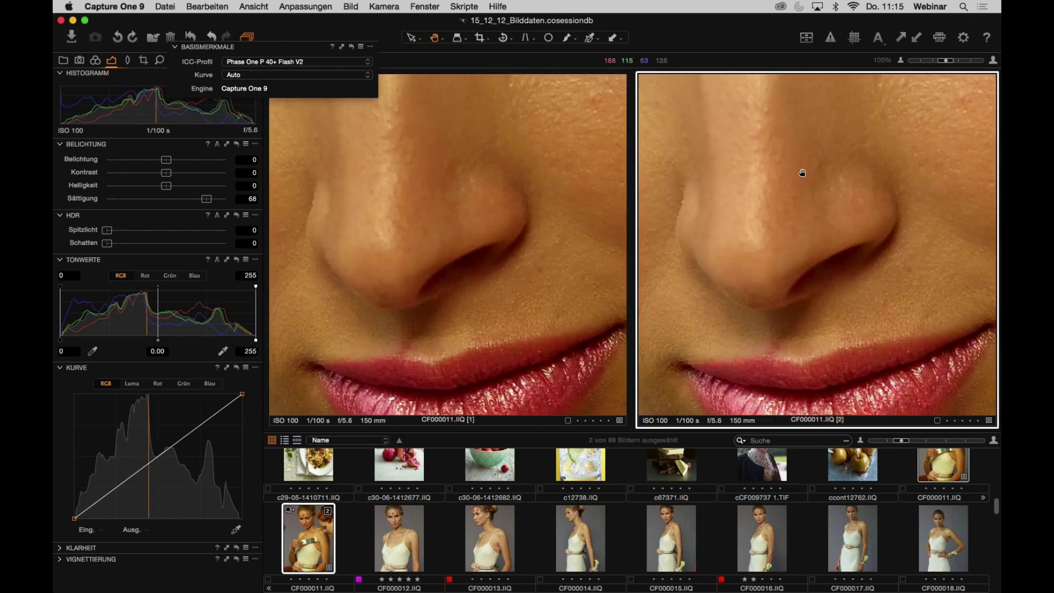
pyautogui.click(843, 214)
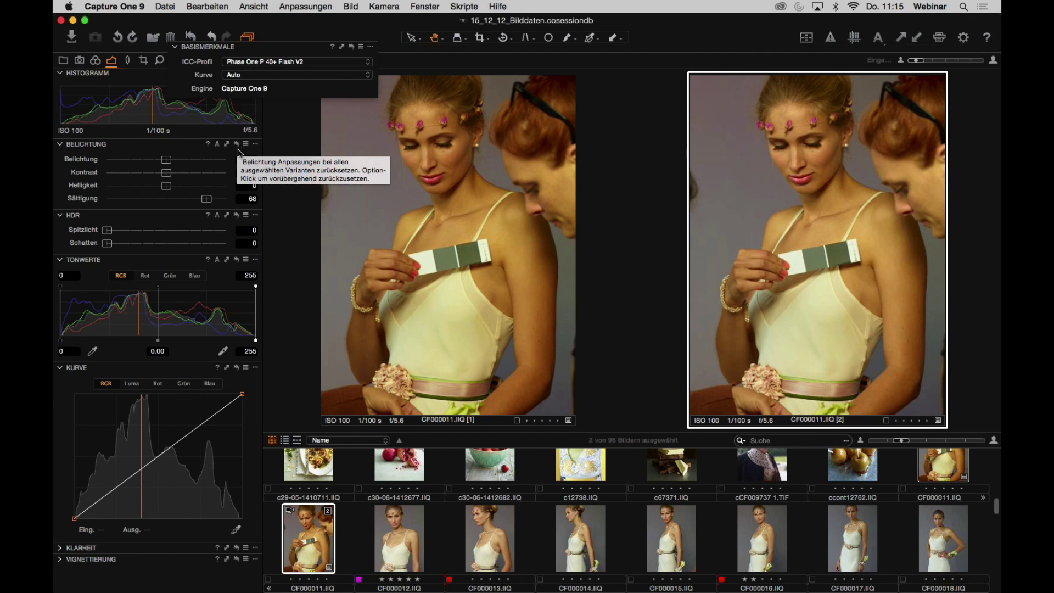
# - Temporarily view both variants without their exposure adjustments, and restore the adjusted view
pyautogui.click(238, 145)
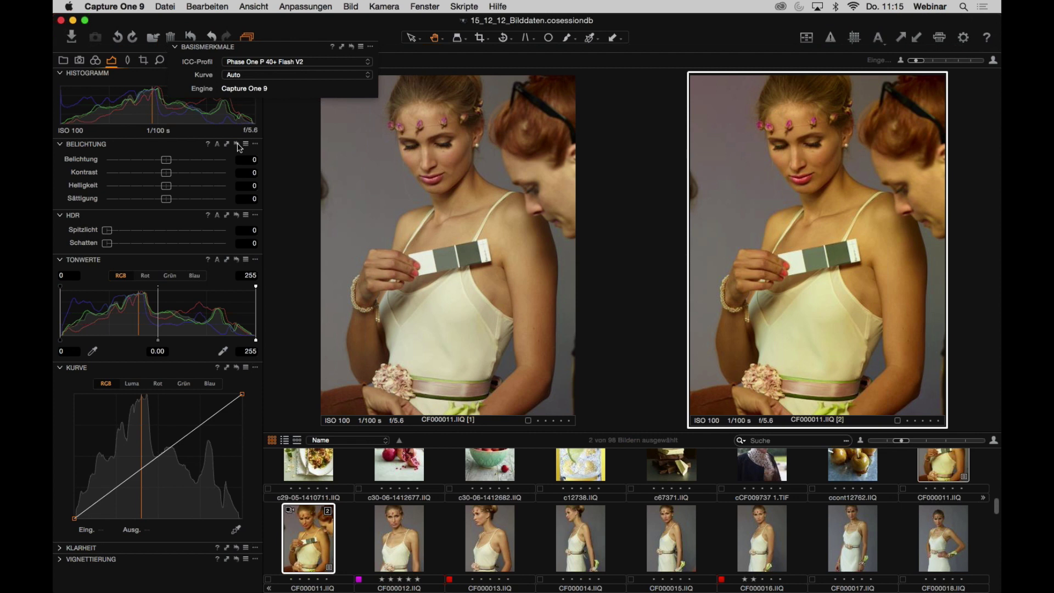
pyautogui.click(239, 145)
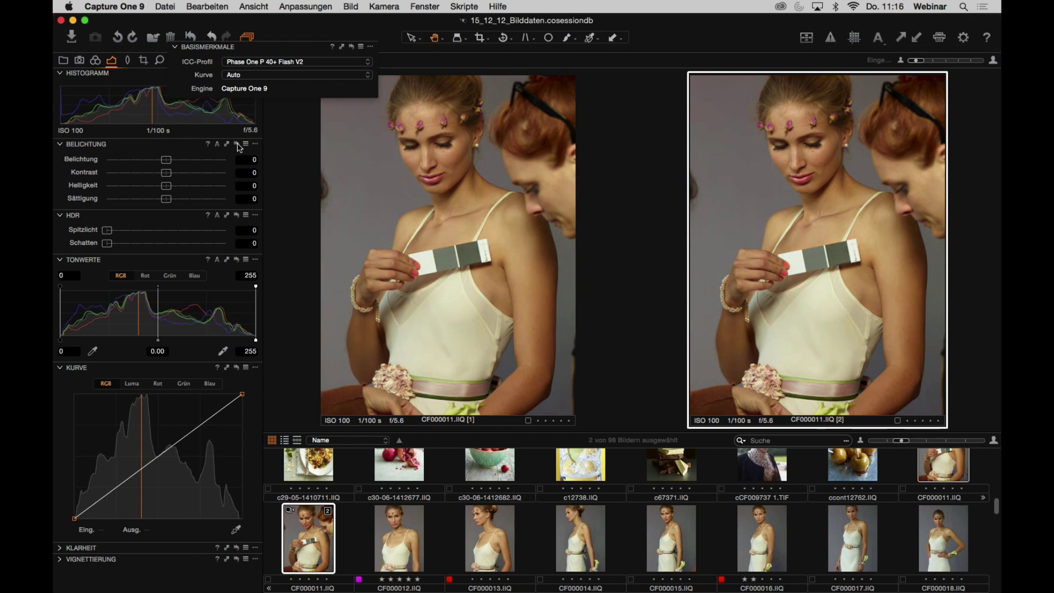
pyautogui.moveTo(240, 148); pyautogui.dragTo(240, 149)
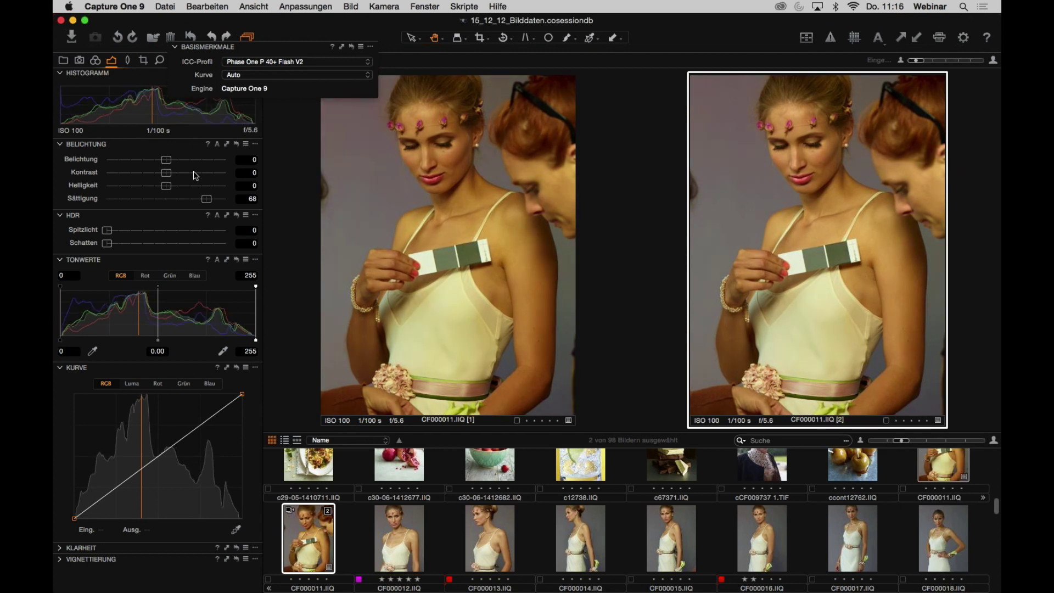
# - Set the exposure of variant 2 to 1.02 and temporarily view the variants without their exposure adjustments
pyautogui.moveTo(166, 159); pyautogui.dragTo(182, 162)
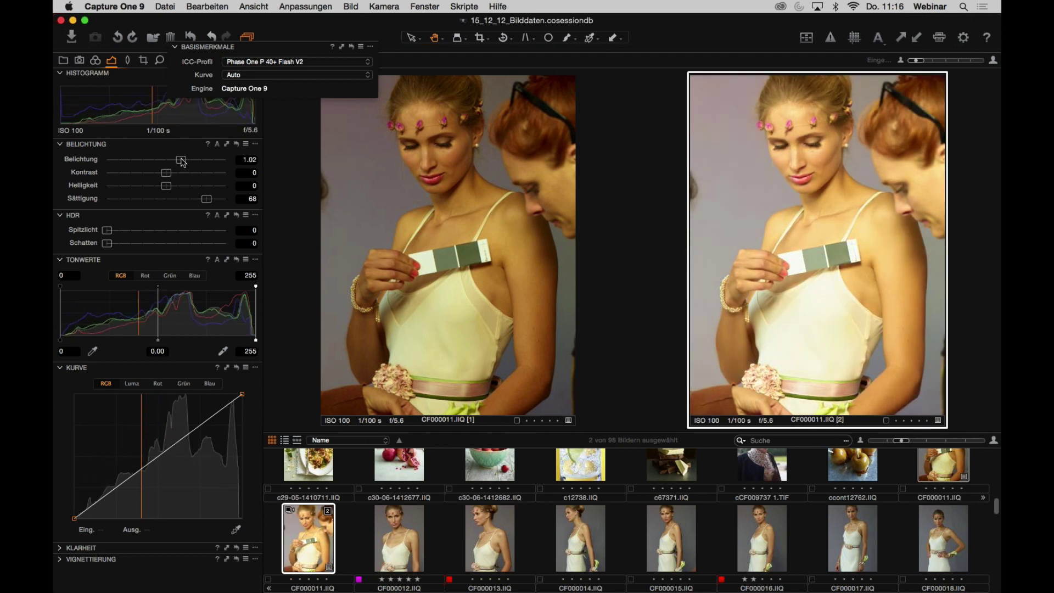
pyautogui.keyDown('alt'); pyautogui.click(238, 145); pyautogui.keyUp('alt')
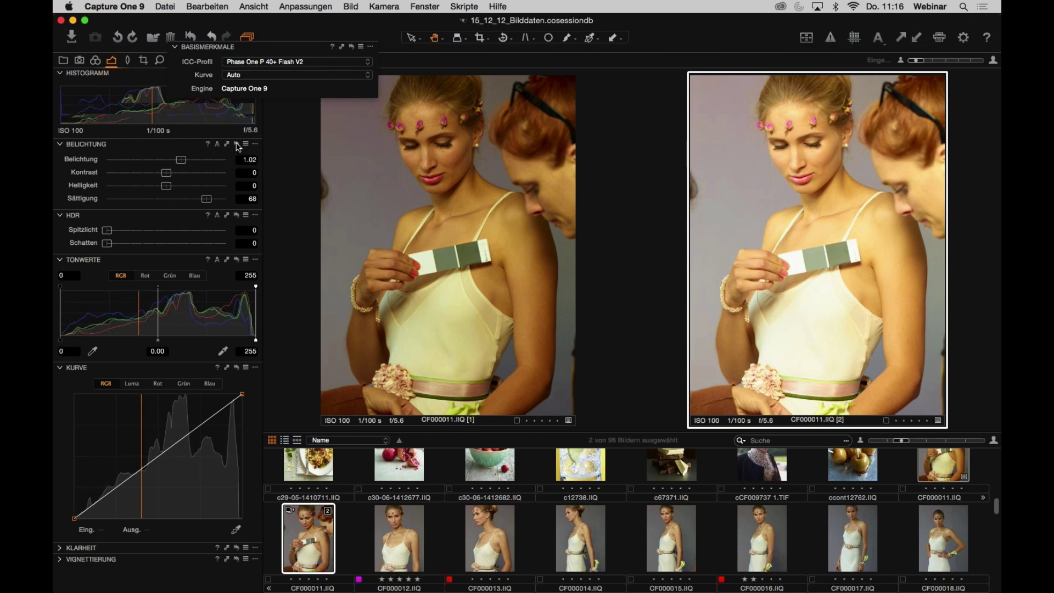
pyautogui.click(238, 145)
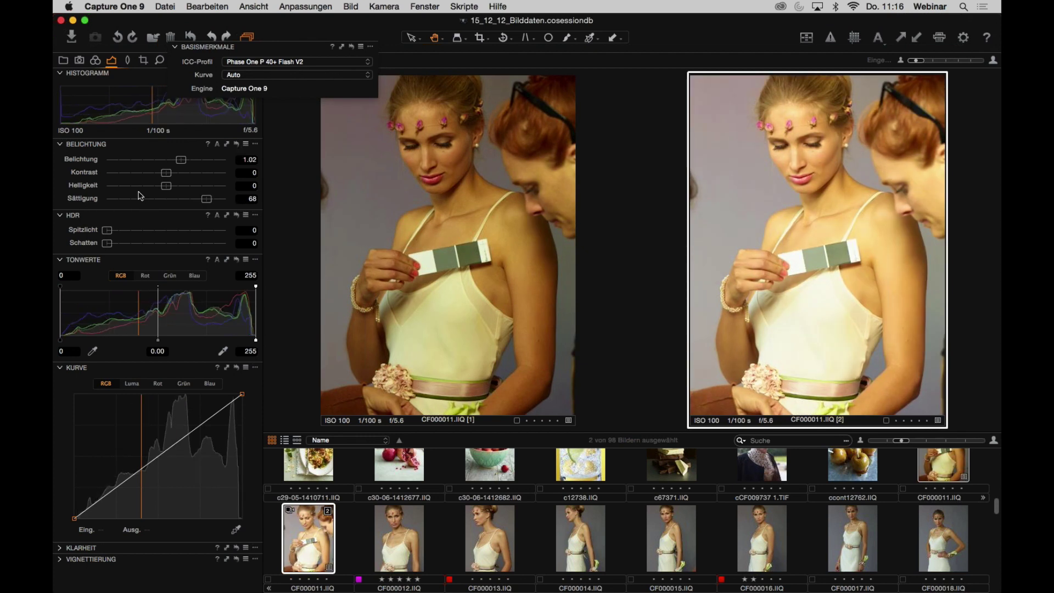
# - Reset the saturation and the exposure of variant 2 individually, undoing each reset
pyautogui.doubleClick(83, 199)
pyautogui.press('super+z')
pyautogui.doubleClick(89, 162)
pyautogui.press('super+z')
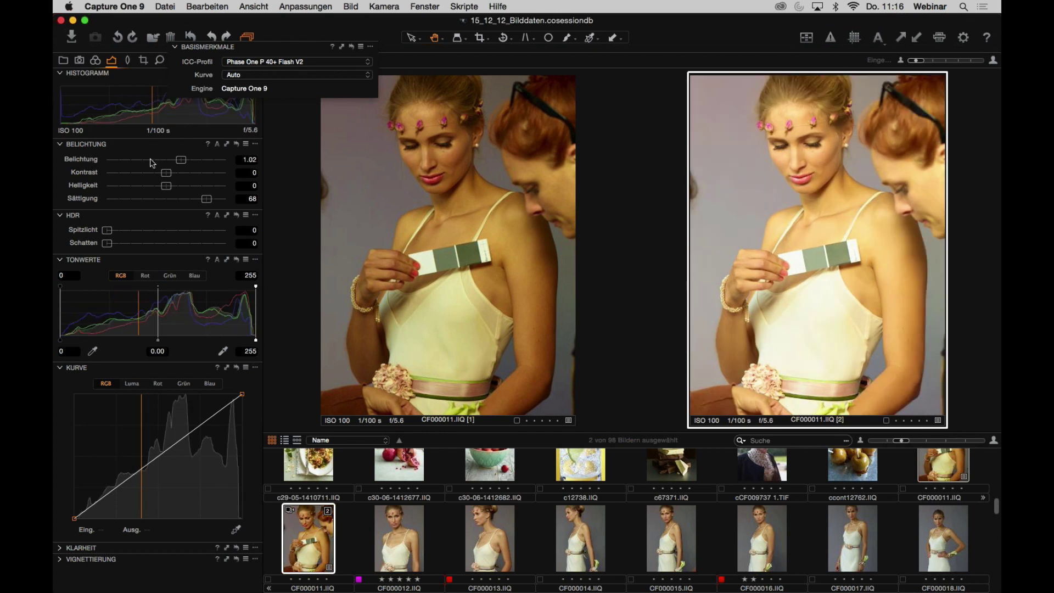
# - Set variant 2's exposure to 2.69, and reset its exposure and saturation individually
pyautogui.click(206, 160)
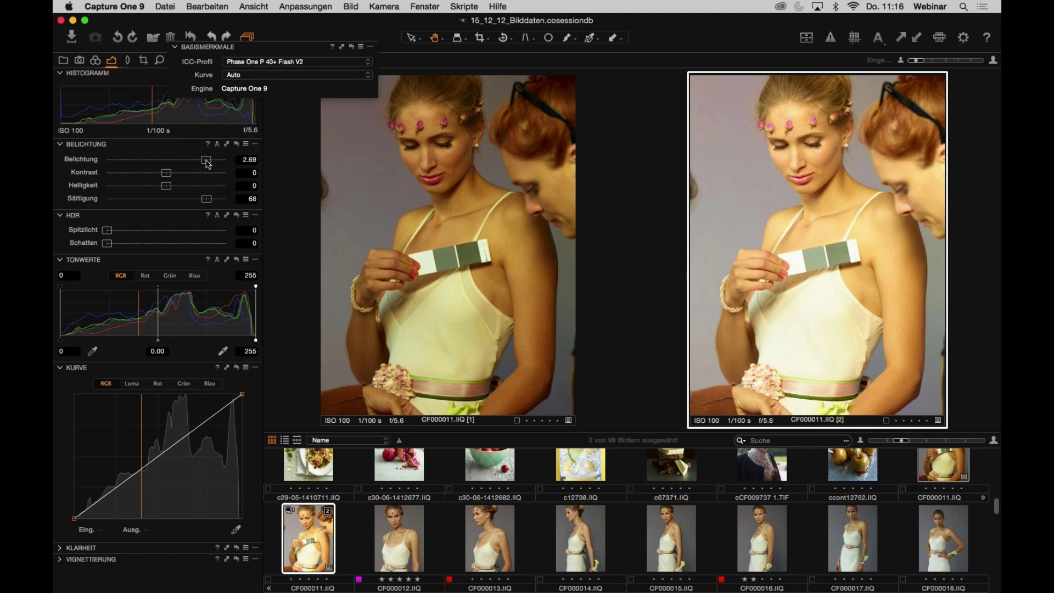
pyautogui.doubleClick(206, 161)
pyautogui.doubleClick(206, 198)
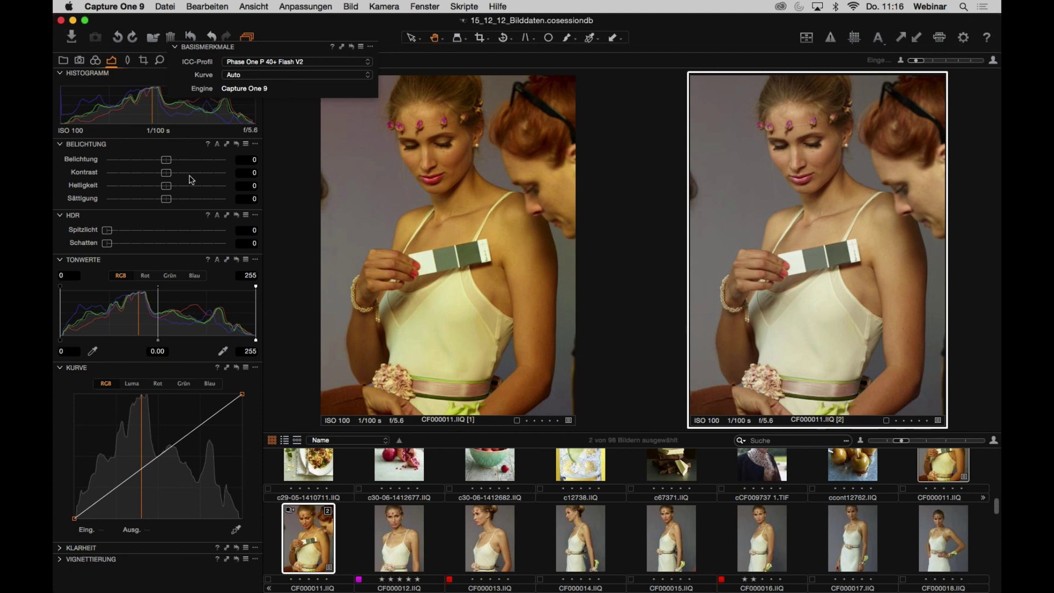
# - Set variant 2's exposure to 3.77 and contrast to -24, and reset the exposure adjustments on both variants
pyautogui.moveTo(218, 160); pyautogui.dragTo(138, 173)
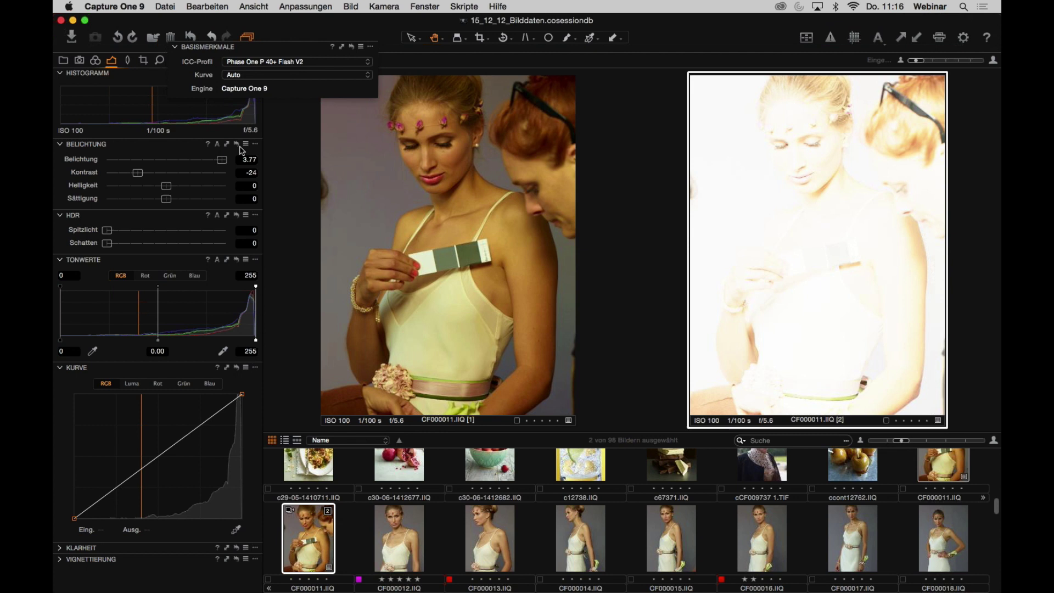
pyautogui.click(237, 144)
pyautogui.click(611, 209)
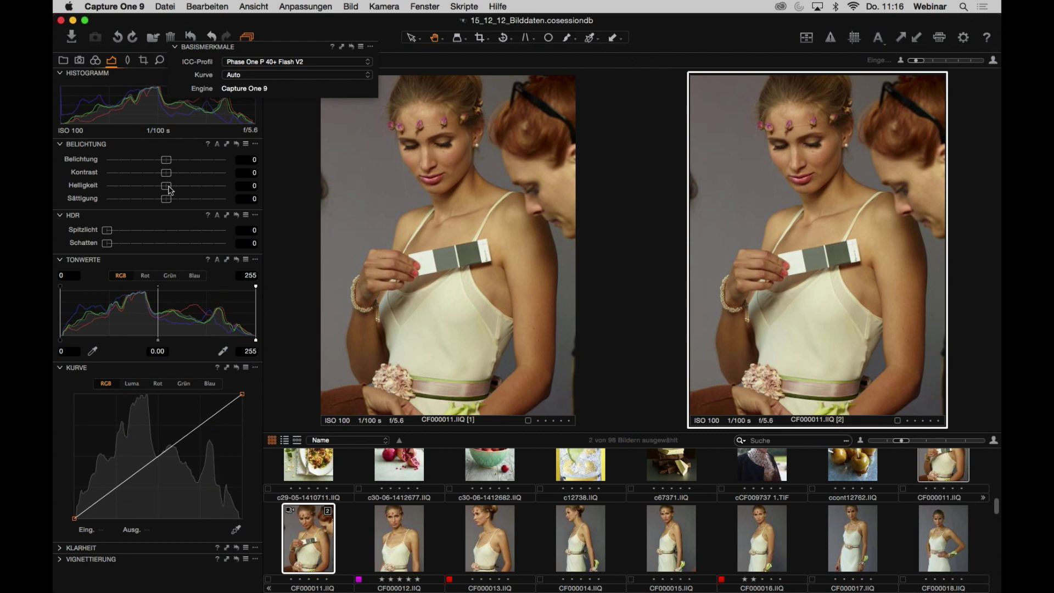
# - Set the brightness of variant 1 to 42 and apply its exposure adjustments to variant 2
pyautogui.moveTo(171, 189); pyautogui.dragTo(184, 188)
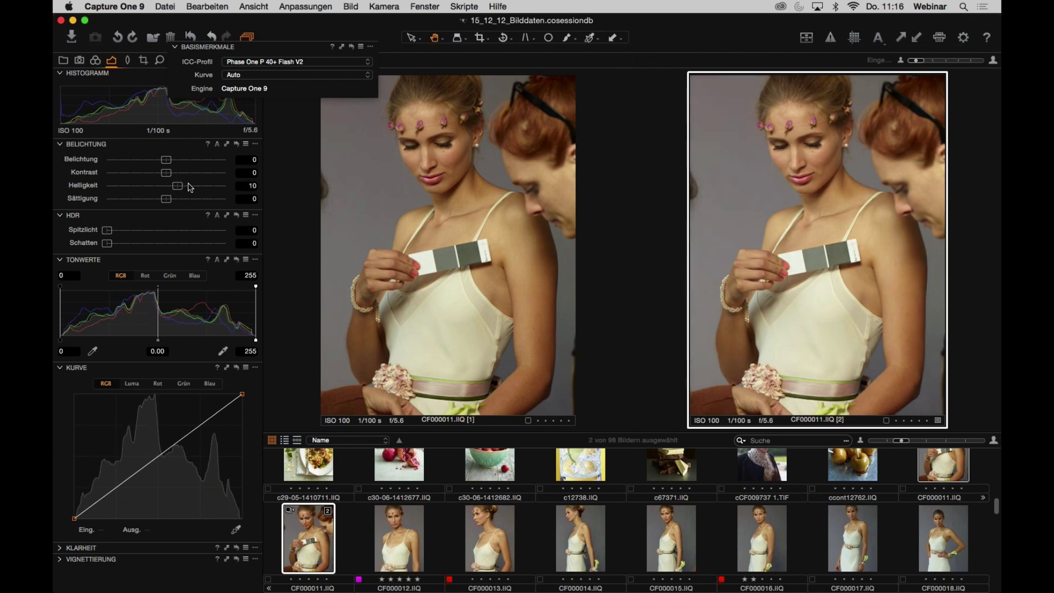
pyautogui.doubleClick(185, 189)
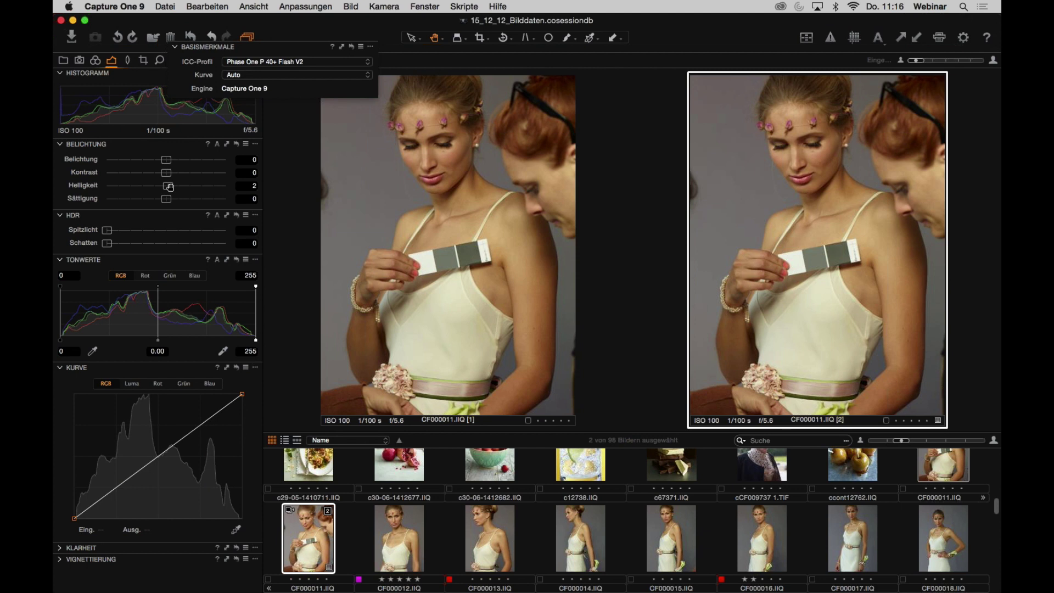
pyautogui.click(540, 197)
pyautogui.moveTo(177, 190); pyautogui.dragTo(224, 188)
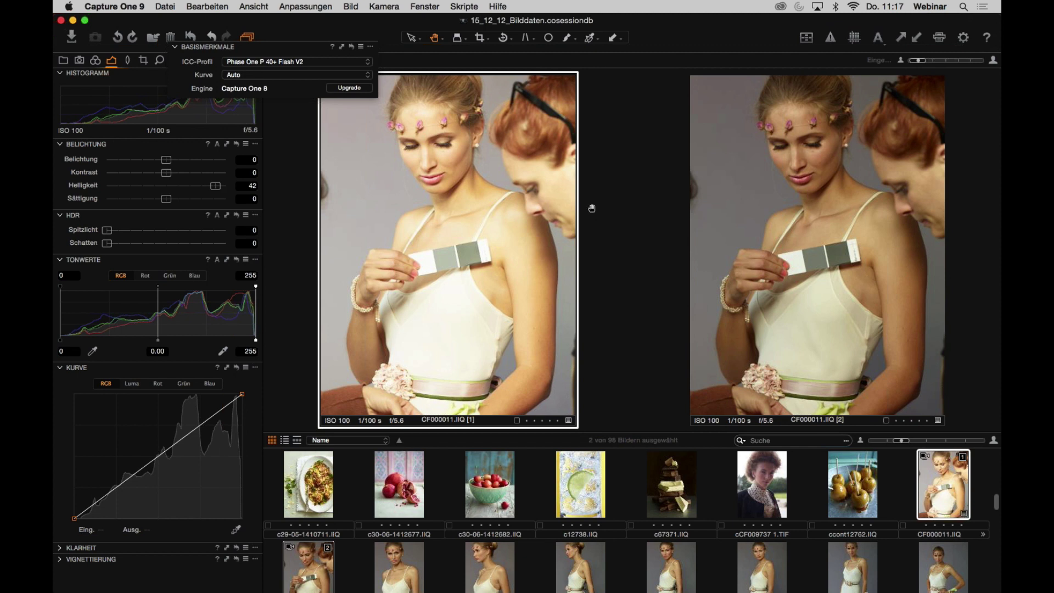
pyautogui.keyDown('shift'); pyautogui.click(228, 148); pyautogui.keyUp('shift')
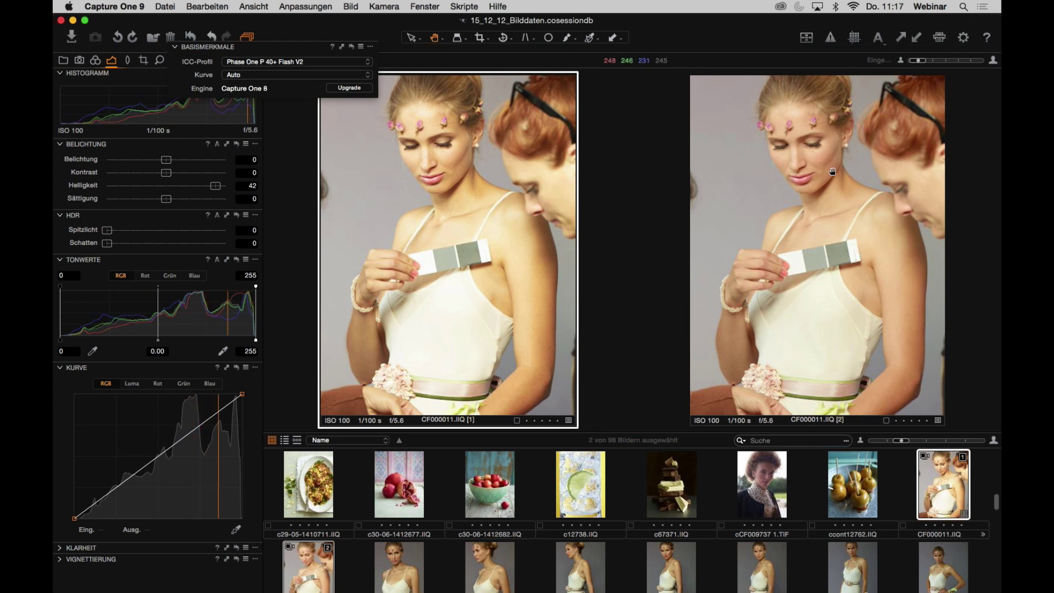
# - Compare the skin tones of both variants at 100% around the model's eye, and return to the full image
pyautogui.click(818, 143)
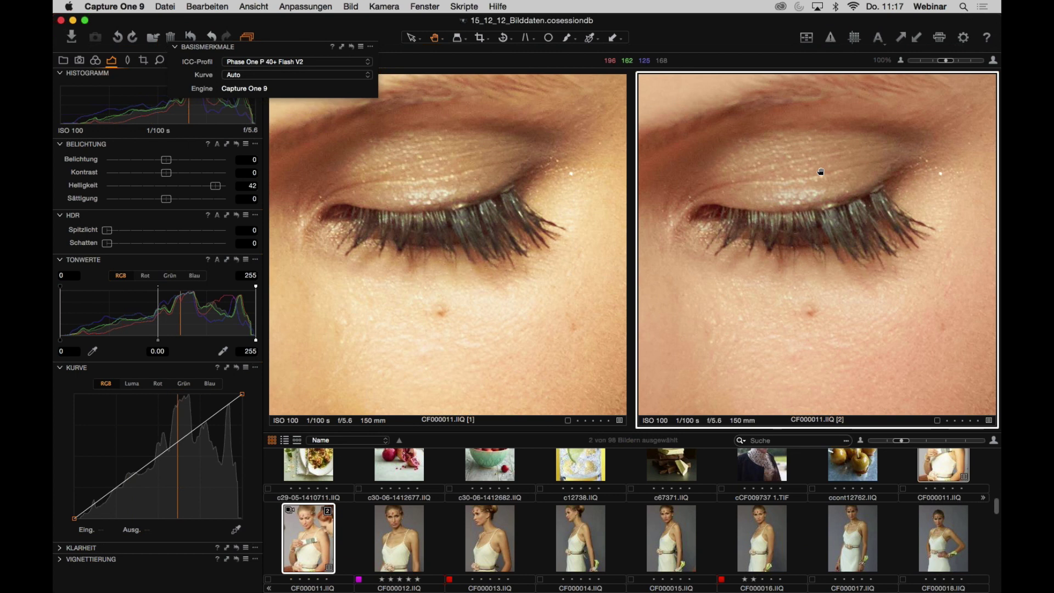
pyautogui.click(829, 206)
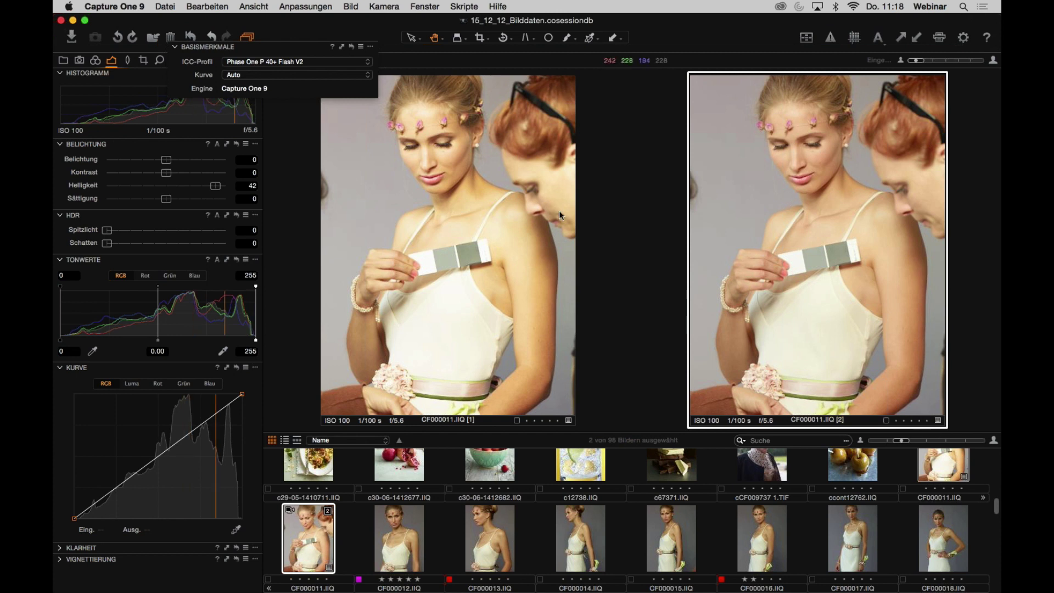
# - Set the saturation of variant 2 to 36, and reset the exposure adjustments on both variants
pyautogui.moveTo(171, 201); pyautogui.dragTo(190, 202)
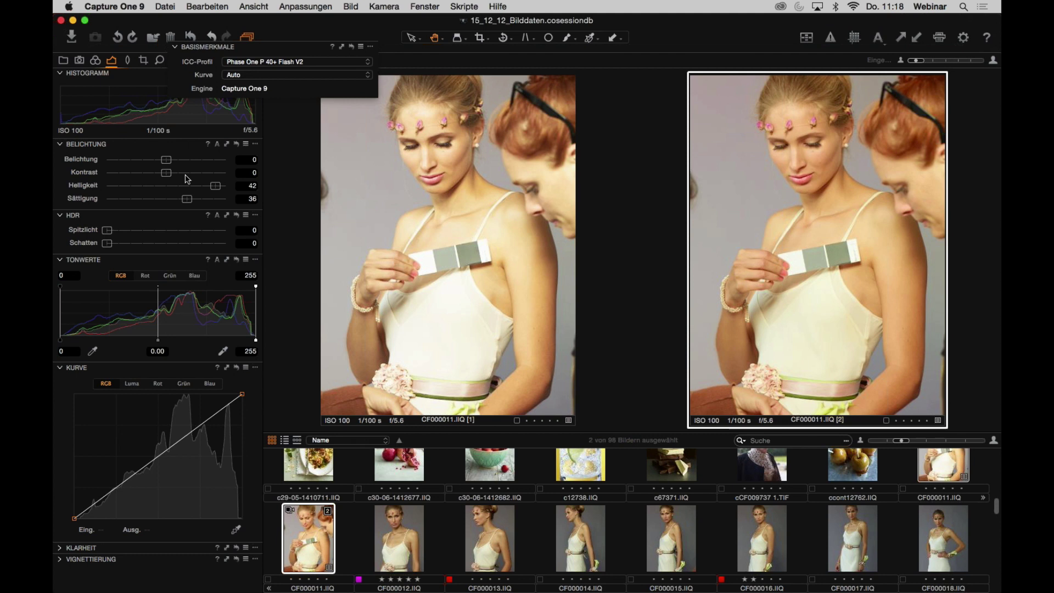
pyautogui.click(236, 145)
pyautogui.click(616, 208)
# - Try an exposure of 0.92 and a brightness of 45 in turn on variant 2, and reset both variants' exposure adjustments
pyautogui.moveTo(171, 160)
pyautogui.mouseDown()
pyautogui.moveTo(201, 160)
pyautogui.moveTo(135, 164)
pyautogui.moveTo(205, 168)
pyautogui.moveTo(190, 178)
pyautogui.moveTo(182, 163)
pyautogui.mouseUp()
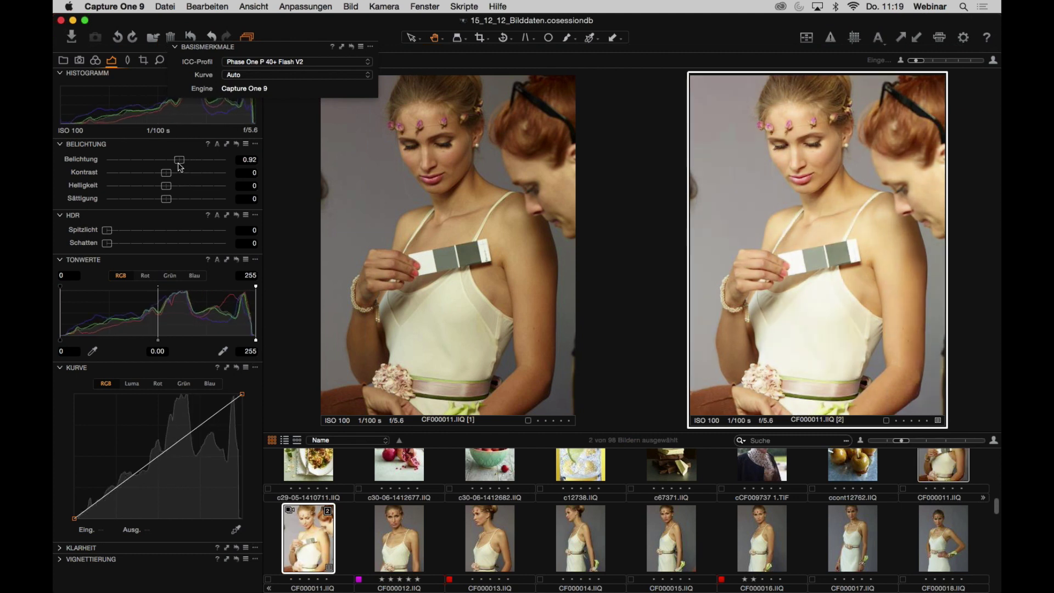
pyautogui.doubleClick(179, 160)
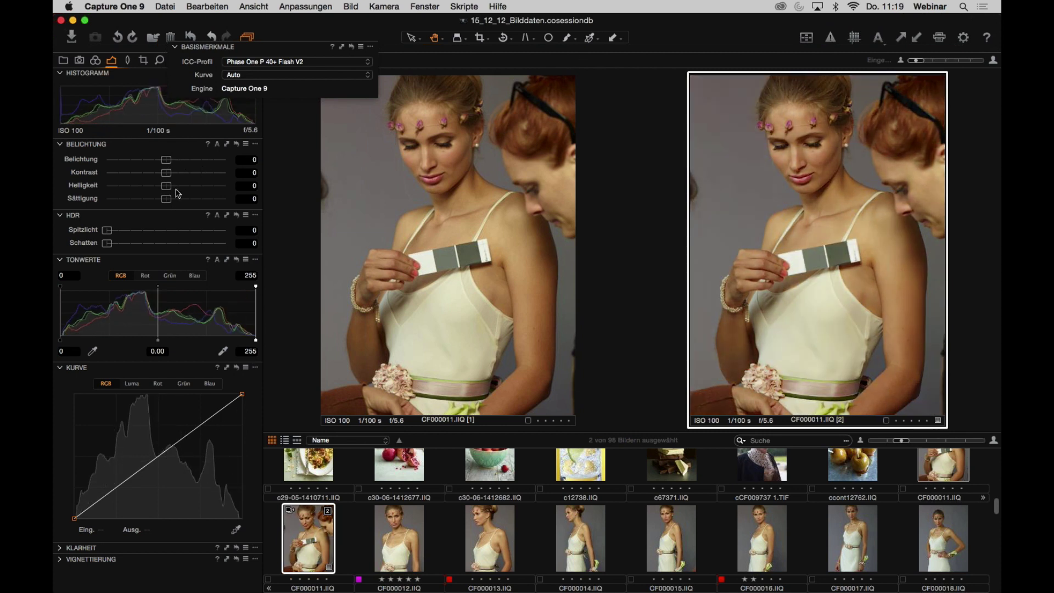
pyautogui.moveTo(167, 185); pyautogui.dragTo(219, 183)
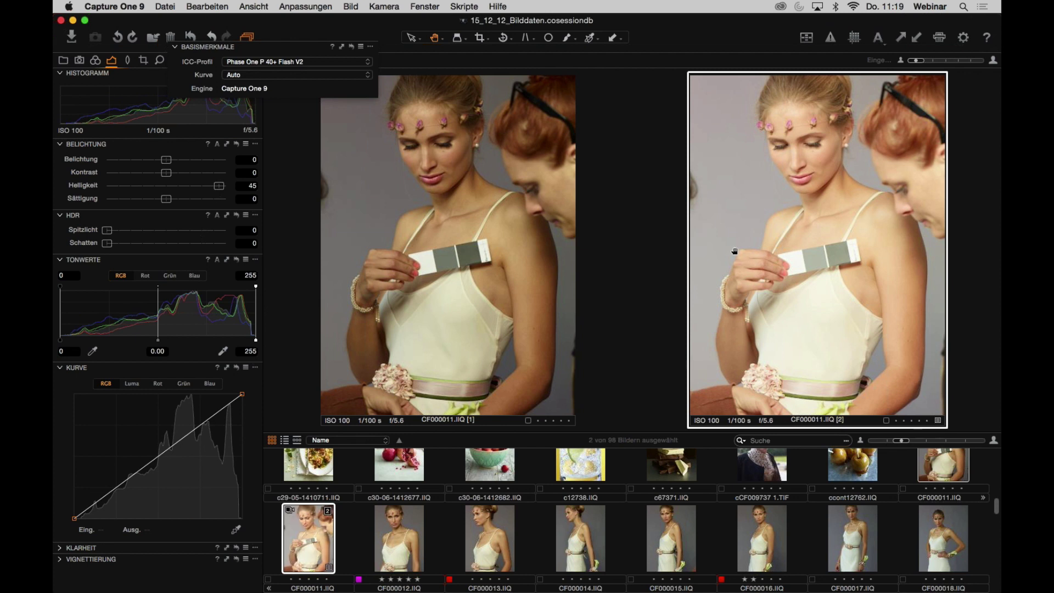
pyautogui.click(235, 145)
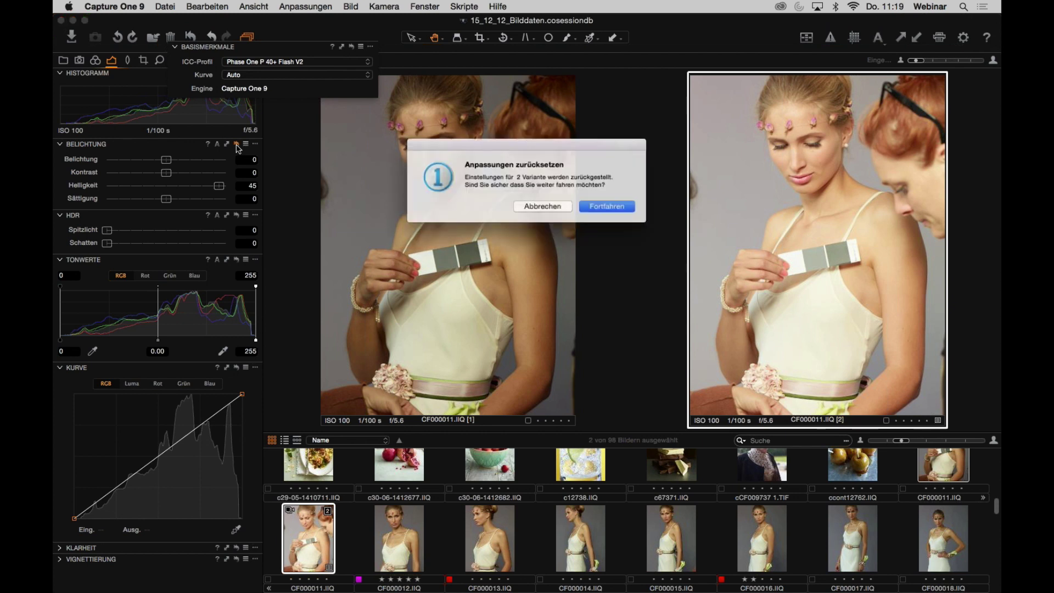
pyautogui.click(612, 208)
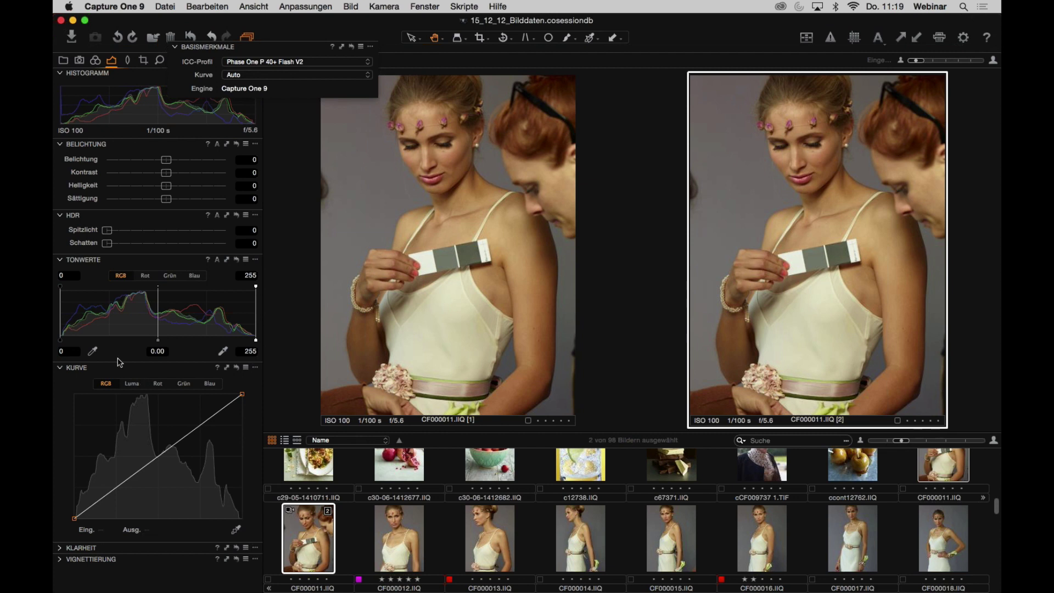
# - Dock the floating Basismerkmale tool above the histogram and reset all adjustments of both variants
pyautogui.click(137, 385)
pyautogui.moveTo(246, 55); pyautogui.dragTo(224, 77)
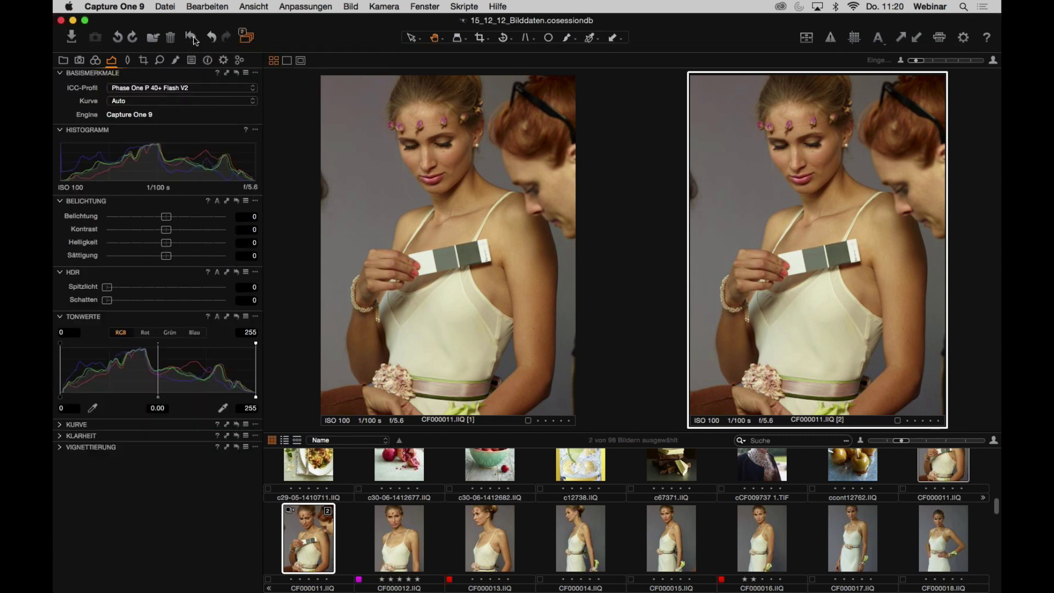
pyautogui.click(191, 37)
pyautogui.click(626, 208)
# - Shape variant 2's Luma curve into an S, raising the highlights near input 223 and lowering input 28 to output 18
pyautogui.click(286, 61)
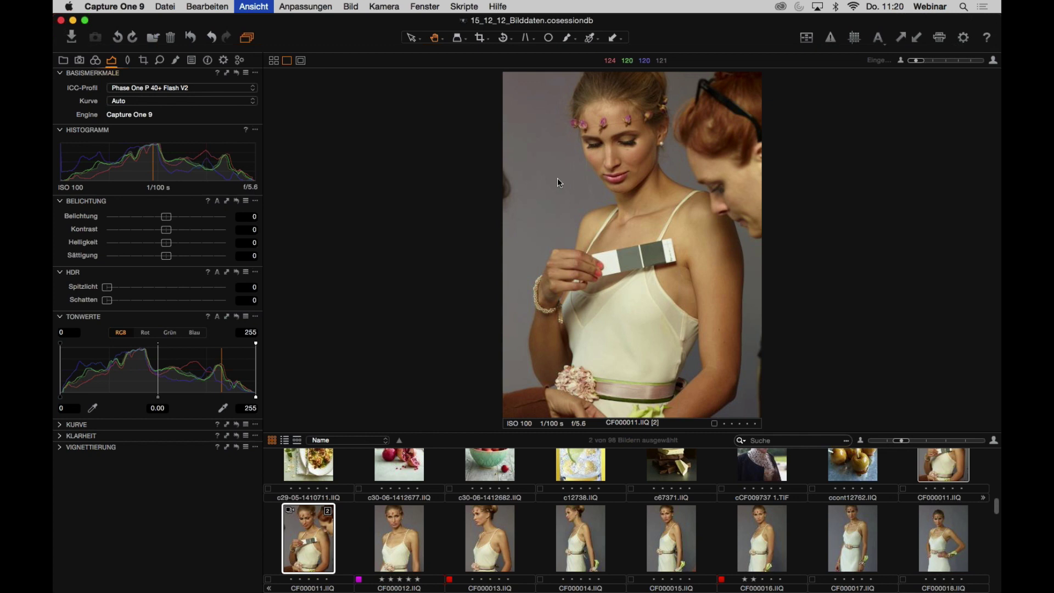
pyautogui.press('super+b')
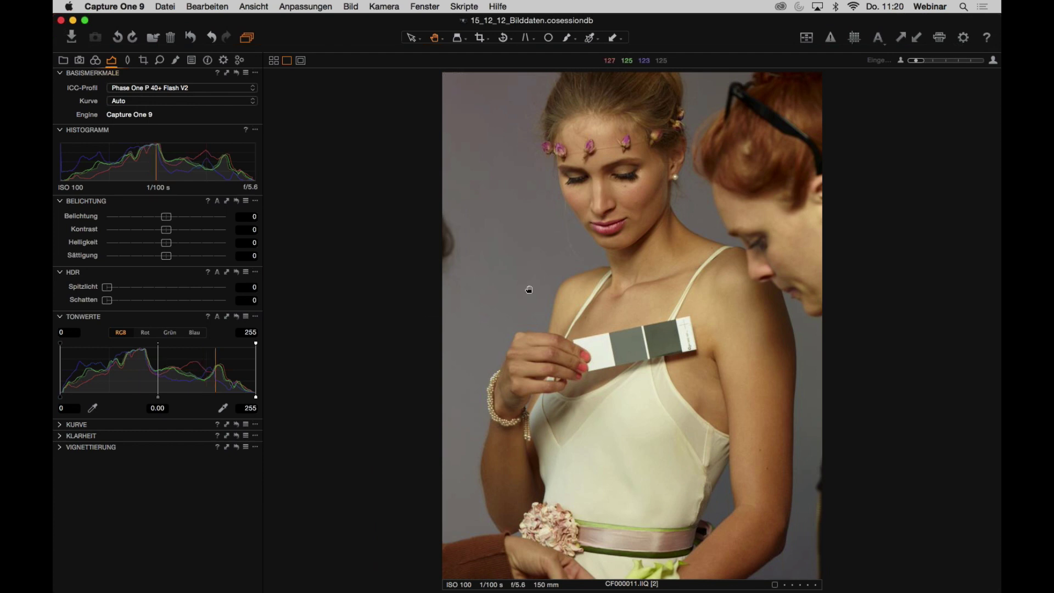
pyautogui.click(59, 426)
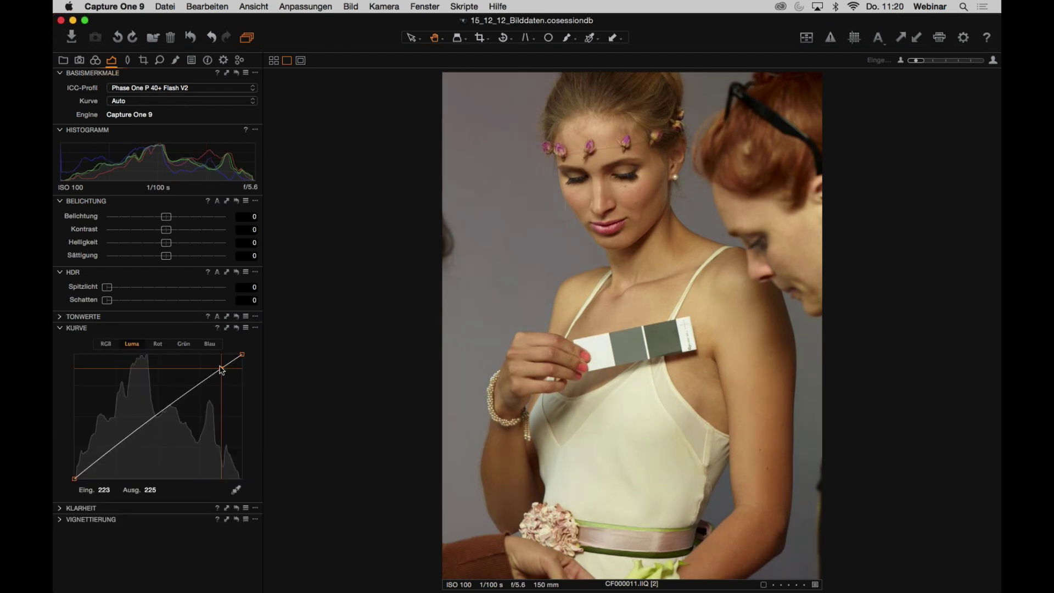
pyautogui.moveTo(221, 370); pyautogui.dragTo(220, 364)
pyautogui.moveTo(89, 466); pyautogui.dragTo(93, 469)
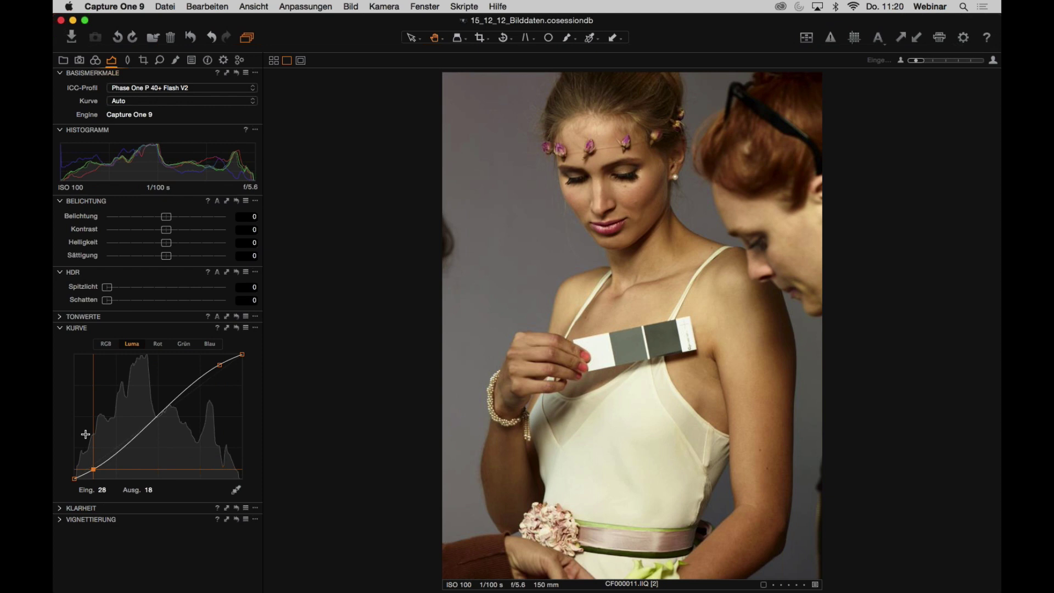
# - Set the saturation of variant 2 to 7 and show both variants side by side with the image browser
pyautogui.moveTo(170, 257)
pyautogui.mouseDown()
pyautogui.moveTo(184, 258)
pyautogui.moveTo(146, 259)
pyautogui.moveTo(170, 263)
pyautogui.mouseUp()
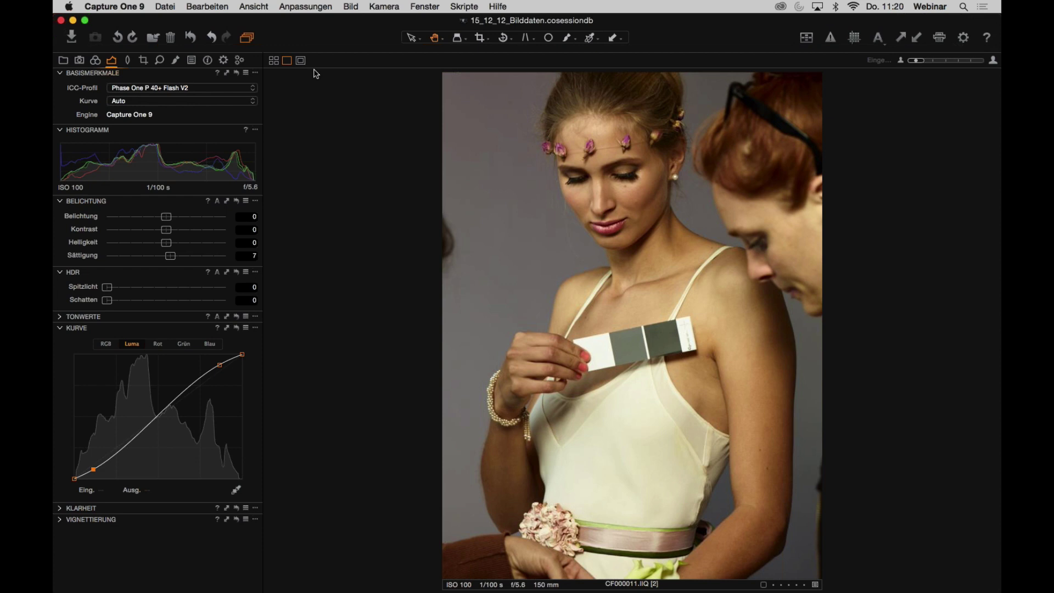
pyautogui.click(277, 62)
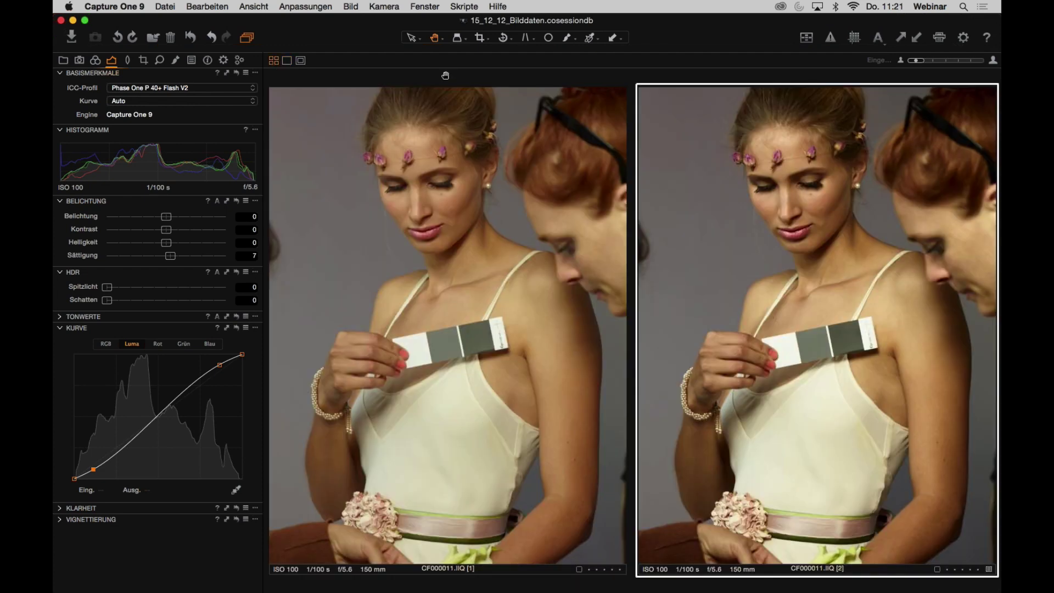
pyautogui.press('super+b')
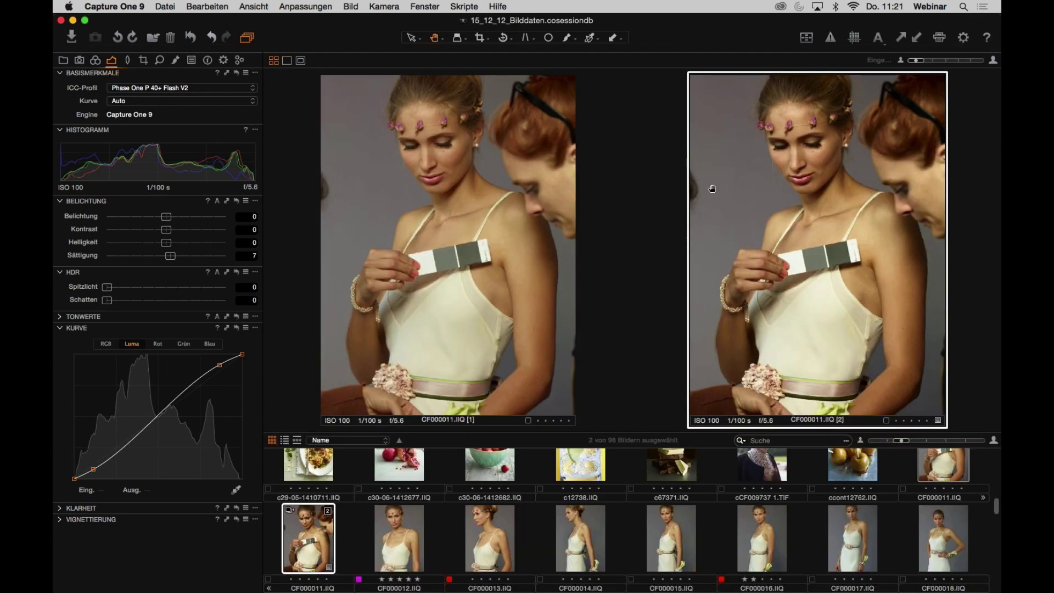
# - Create a new unadjusted variant from each of the two selected CF000011.IIQ variants and view the new pair side by side
pyautogui.rightClick(311, 532)
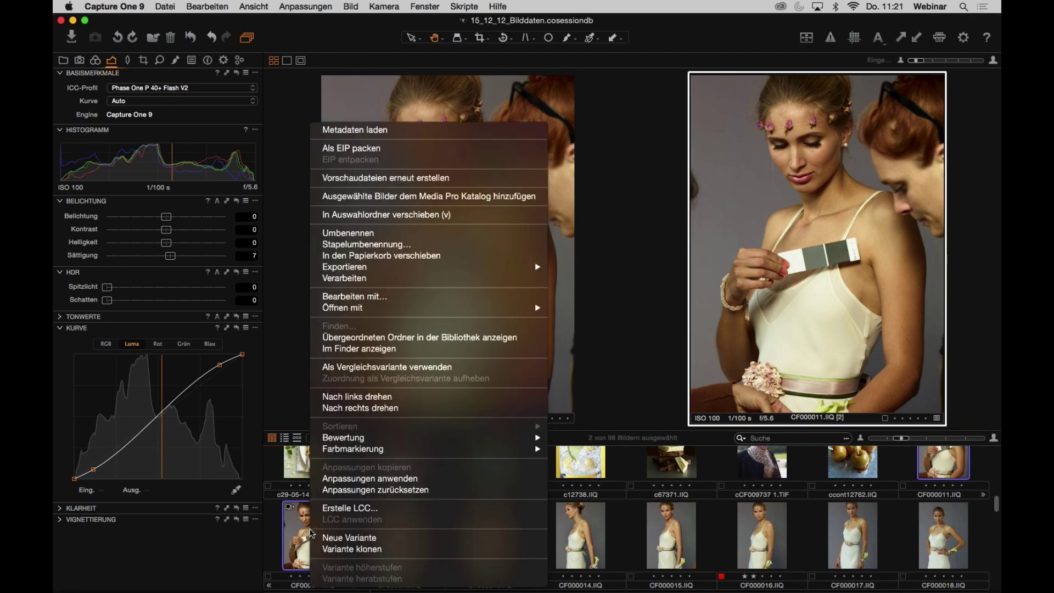
pyautogui.click(360, 544)
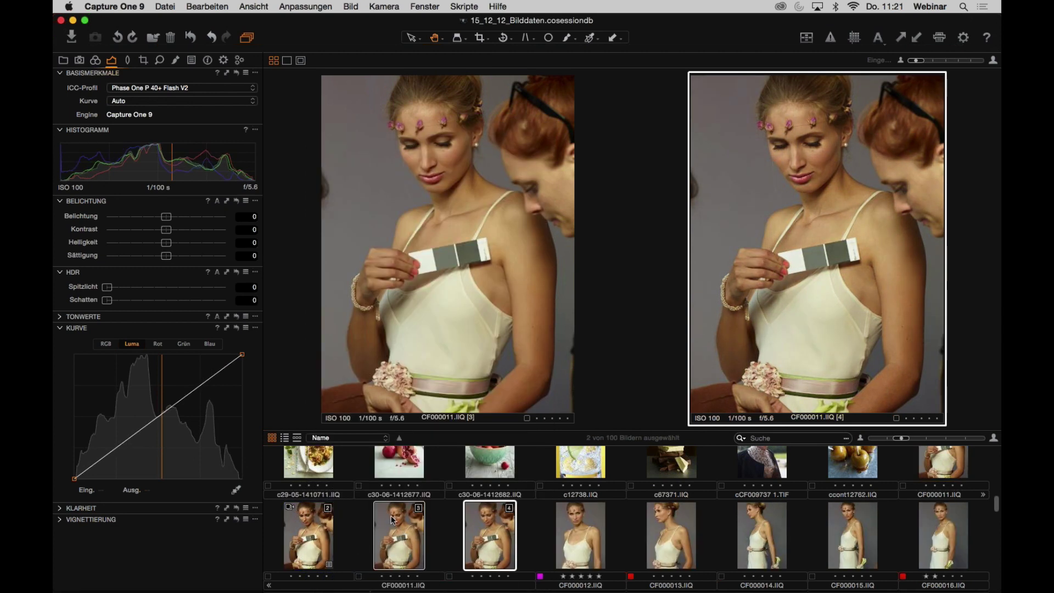
pyautogui.click(432, 170)
pyautogui.click(816, 247)
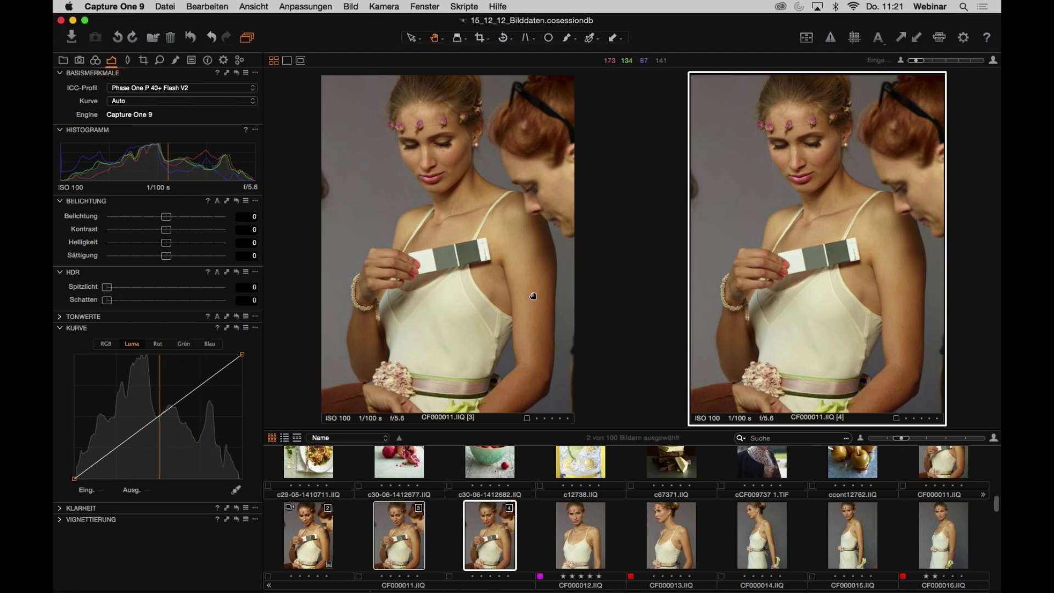
# - Shape variant 3's Luma curve into an S by raising the highlights and lowering the shadows
pyautogui.click(330, 301)
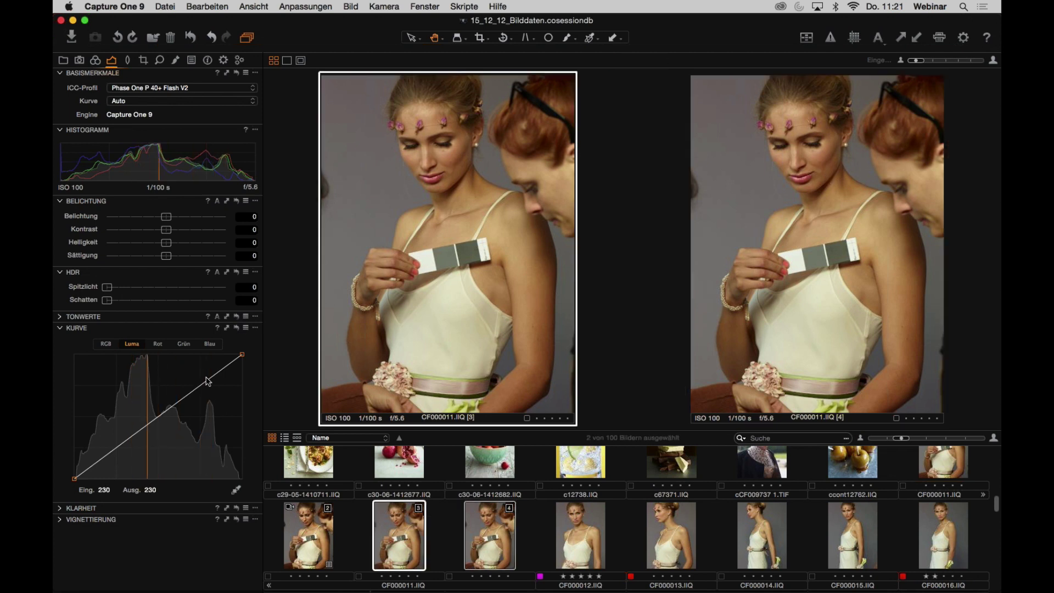
pyautogui.moveTo(217, 375); pyautogui.dragTo(214, 369)
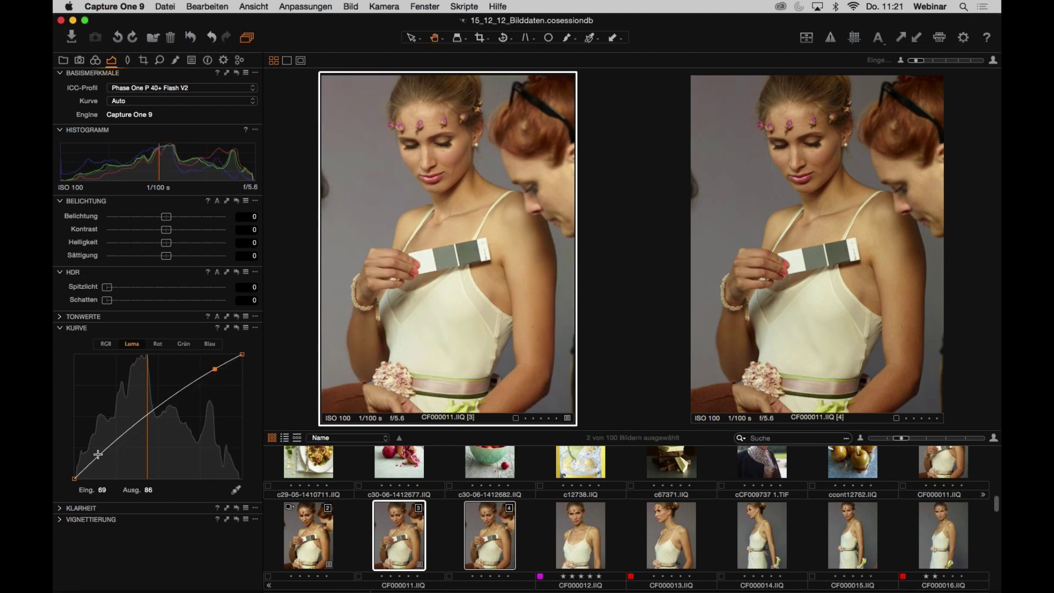
pyautogui.moveTo(98, 455); pyautogui.dragTo(103, 464)
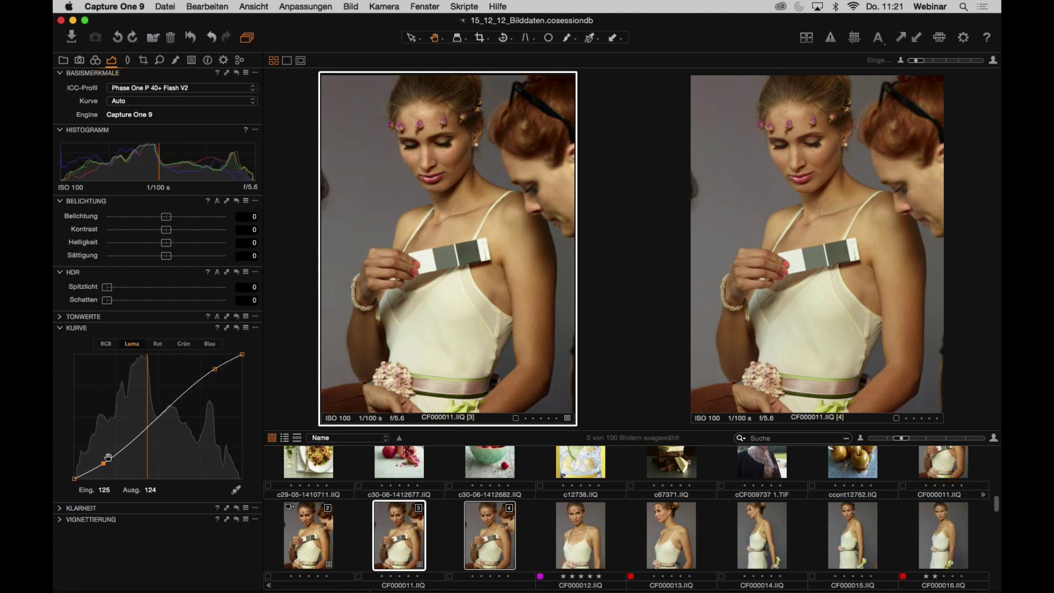
# - Shape variant 4's RGB curve into a similar S with raised highlights and lowered shadows
pyautogui.click(818, 223)
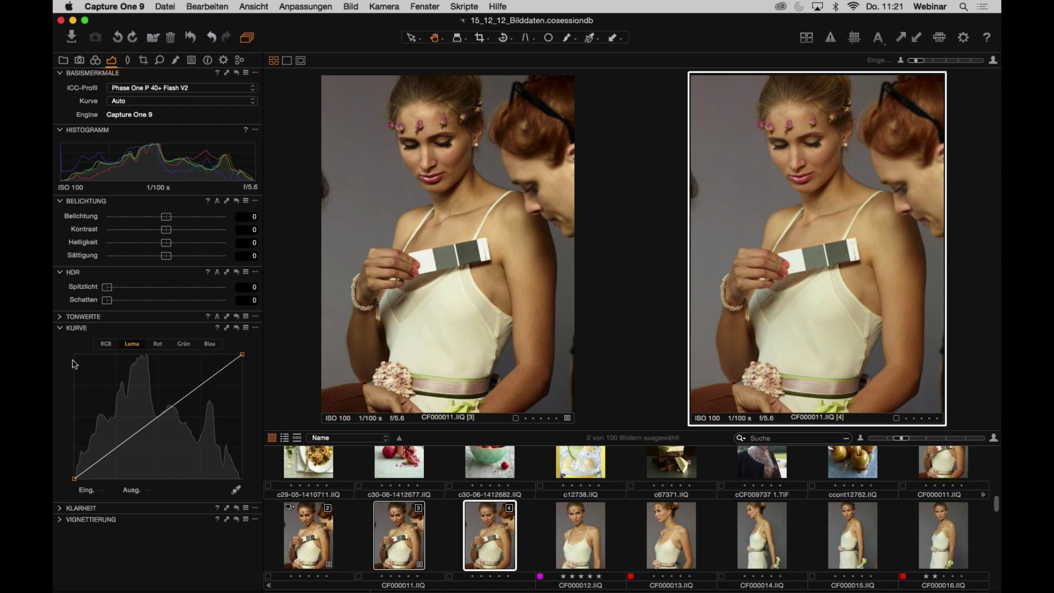
pyautogui.click(104, 345)
pyautogui.moveTo(215, 374); pyautogui.dragTo(214, 371)
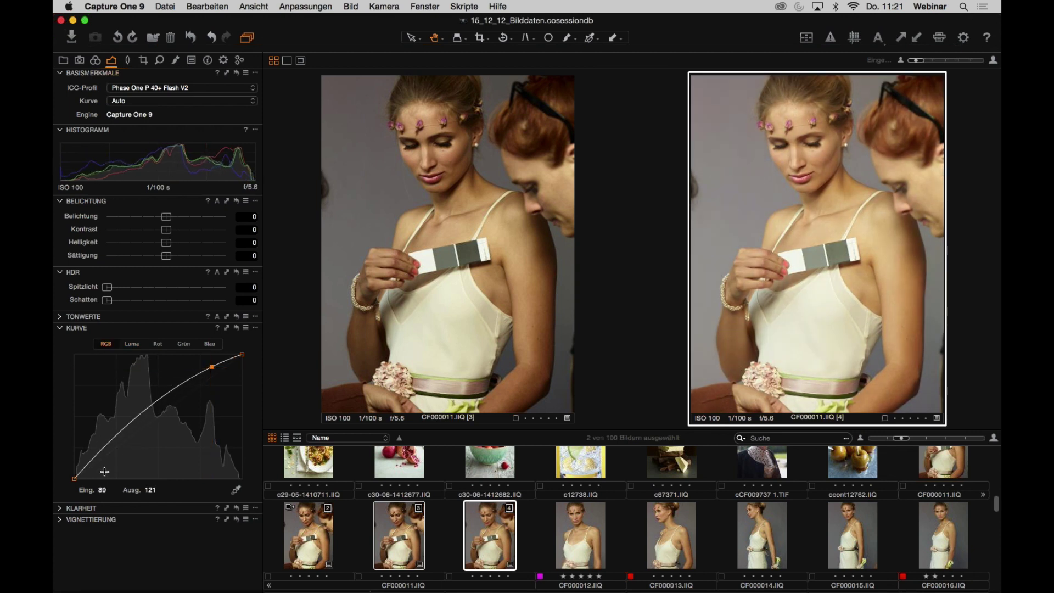
pyautogui.click(91, 465)
pyautogui.moveTo(95, 468); pyautogui.dragTo(94, 473)
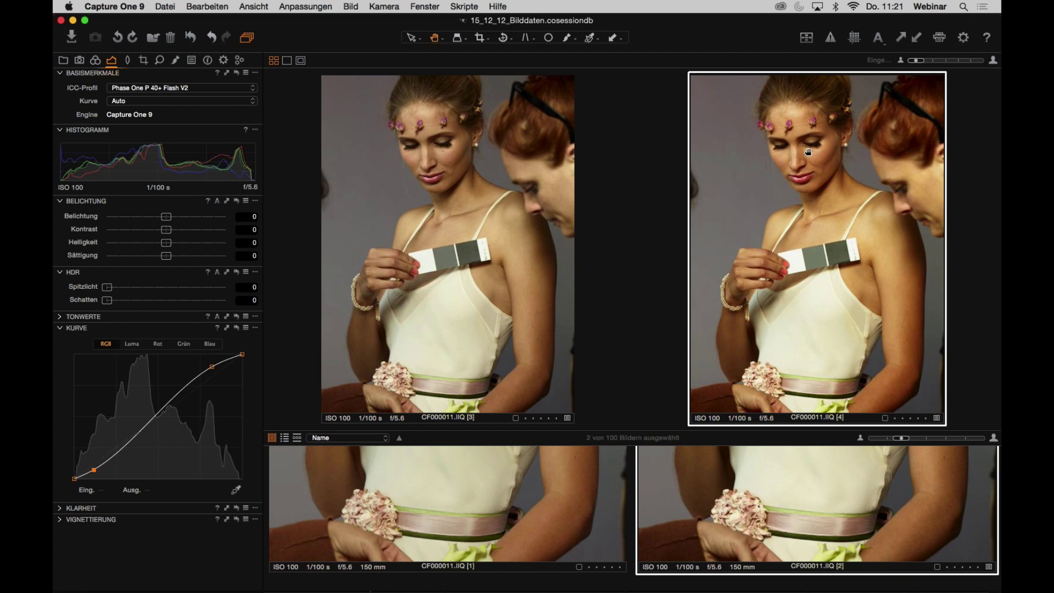
# - Compare variants 3 and 4 with the image browser hidden, inspect the available ICC profiles, and restore the browser
pyautogui.press('super+b')
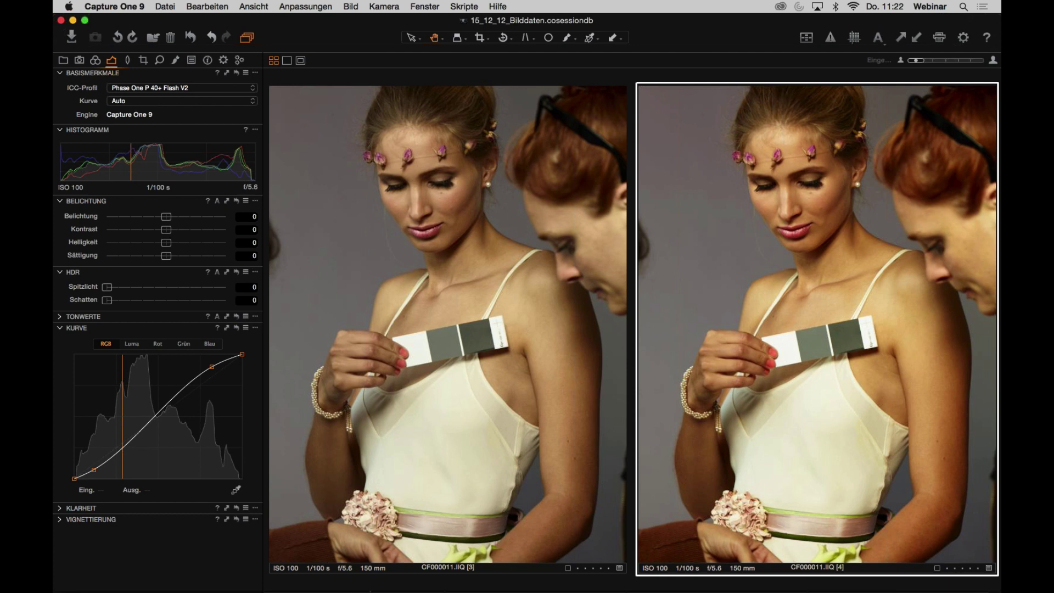
pyautogui.click(168, 88)
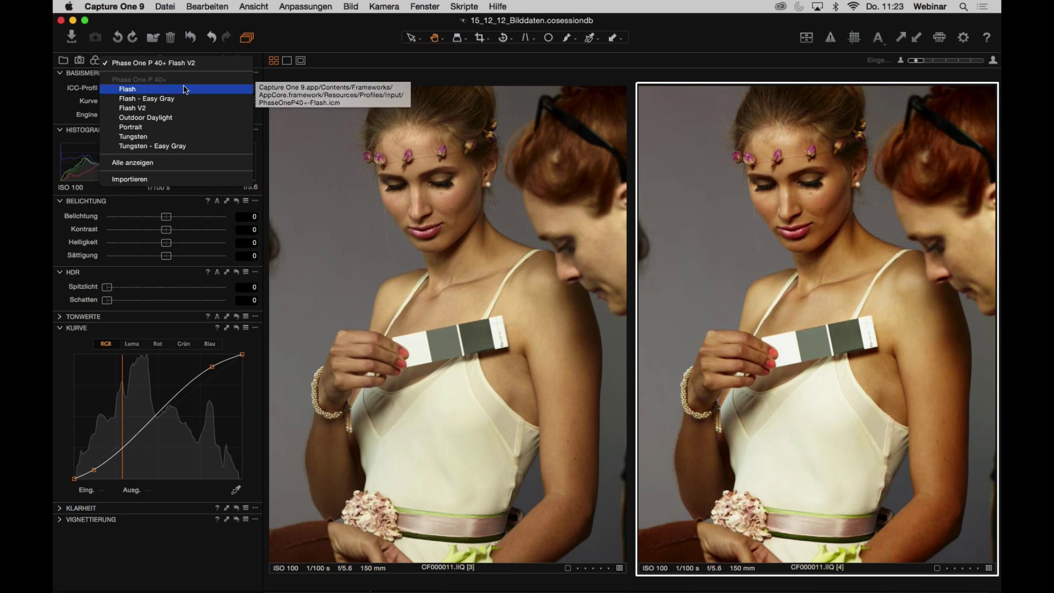
pyautogui.click(273, 82)
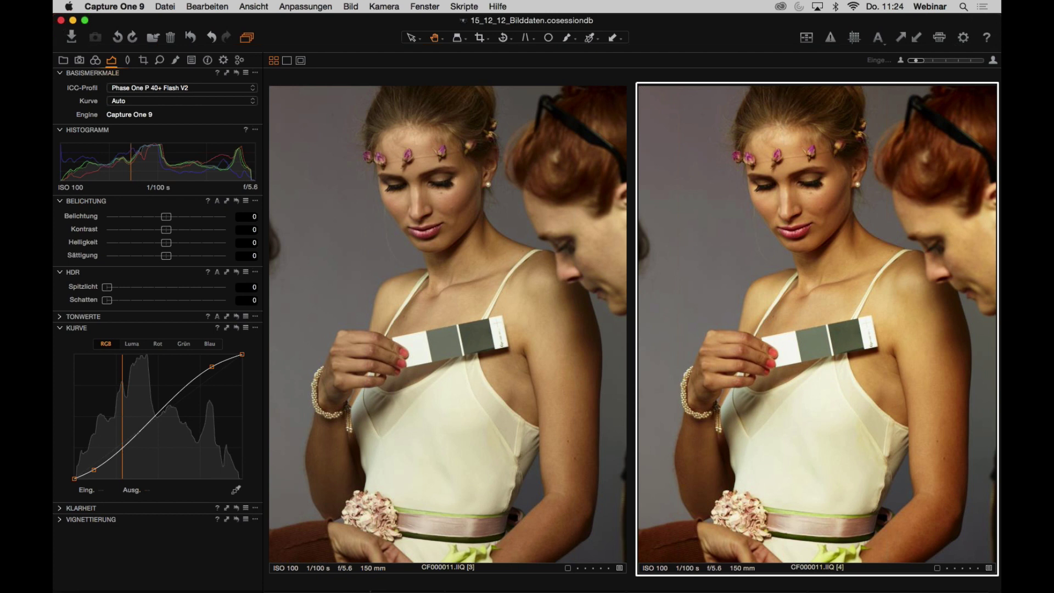
pyautogui.press('super+b')
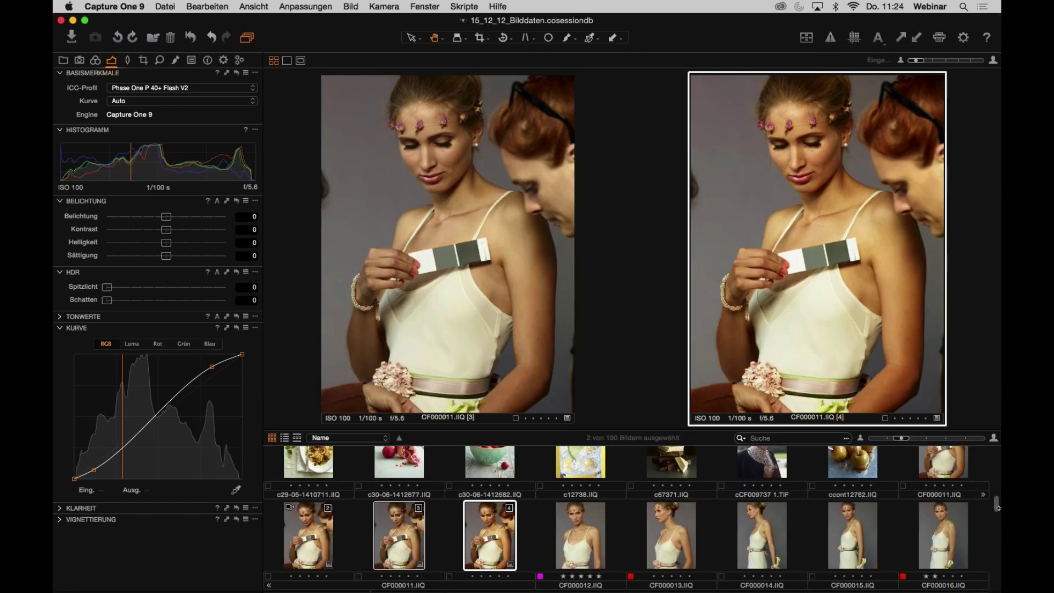
# - Find the cherry bowl image c30-06-1412682.IIQ in the browser and display it in an enlarged viewer area
pyautogui.moveTo(999, 518); pyautogui.dragTo(999, 545)
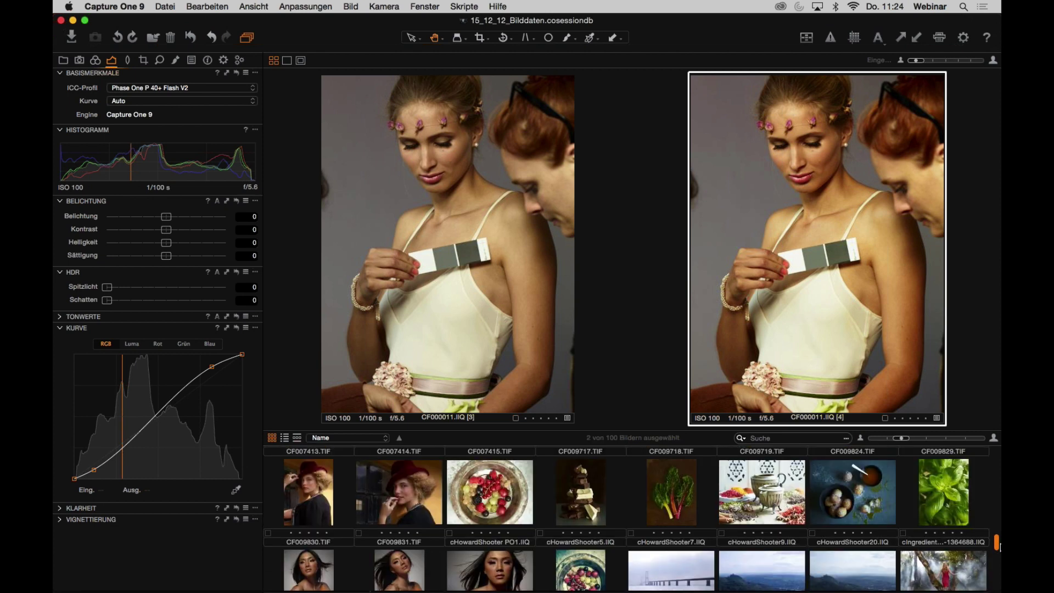
pyautogui.moveTo(998, 545); pyautogui.dragTo(998, 456)
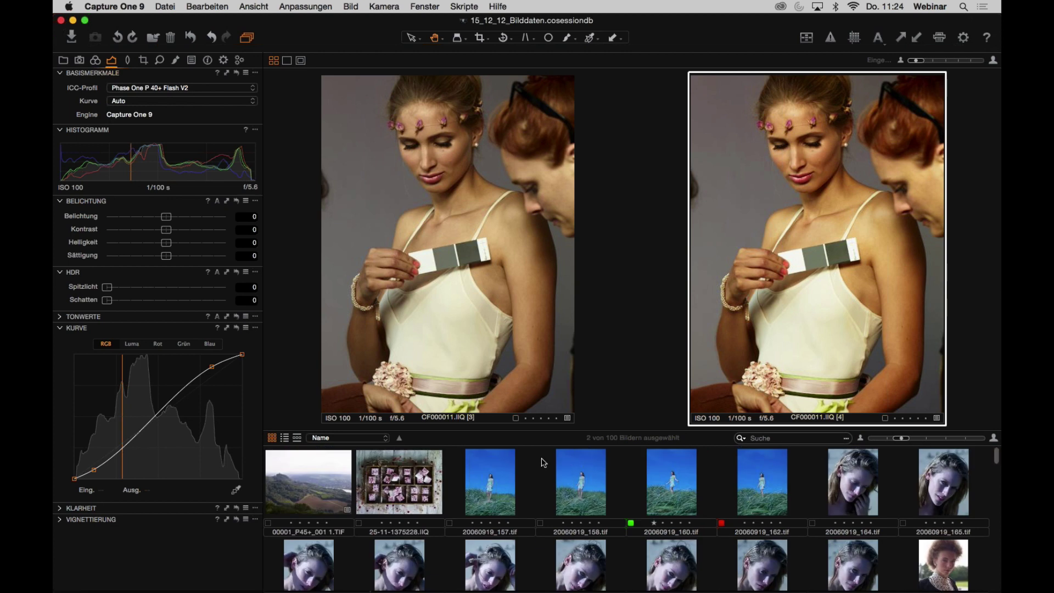
pyautogui.click(414, 471)
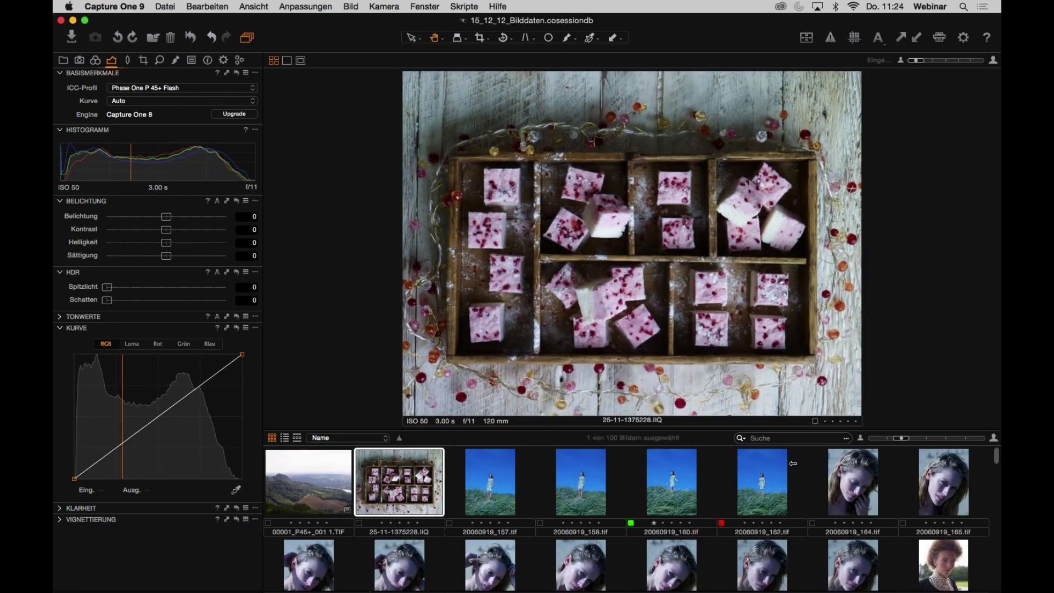
pyautogui.moveTo(998, 465); pyautogui.dragTo(994, 532)
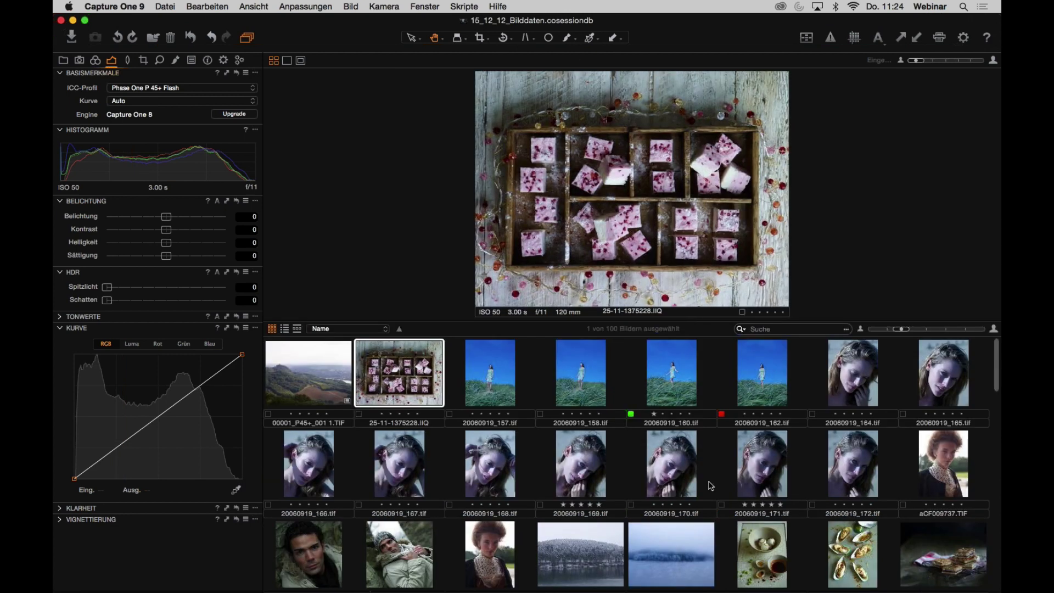
pyautogui.scroll(-5, 712, 483)
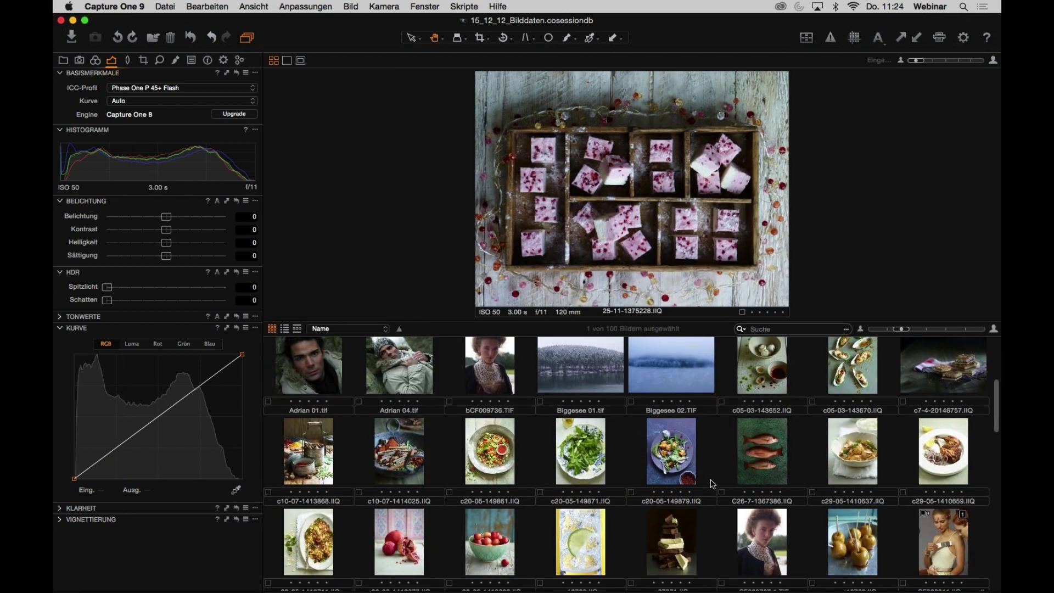
pyautogui.scroll(-2, 712, 483)
pyautogui.click(490, 476)
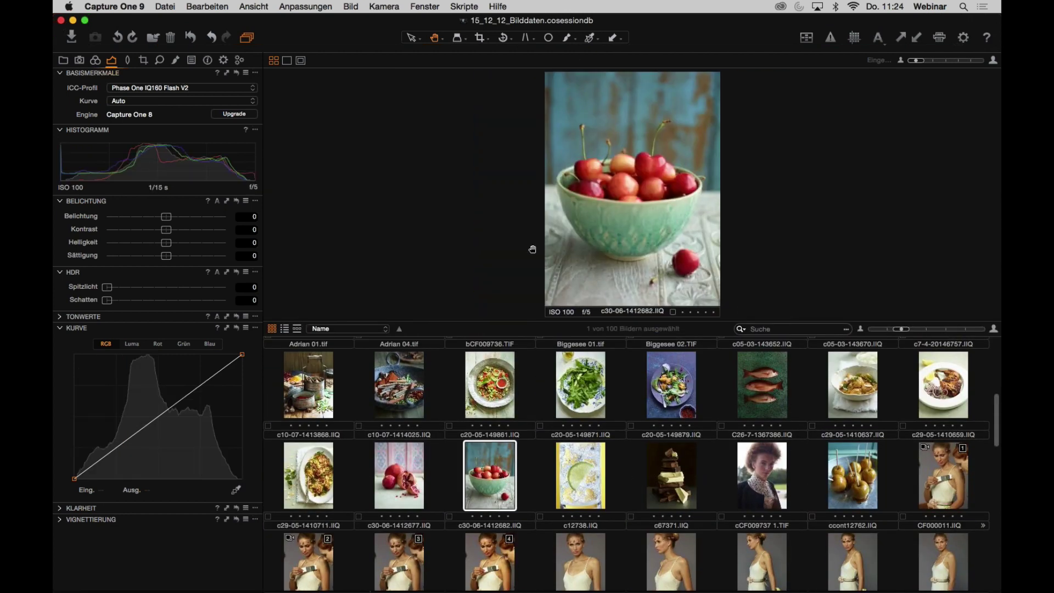
pyautogui.moveTo(523, 325); pyautogui.dragTo(523, 470)
# - Switch the workspace to Standard and show the local adjustment tools for the cherry image
pyautogui.click(176, 62)
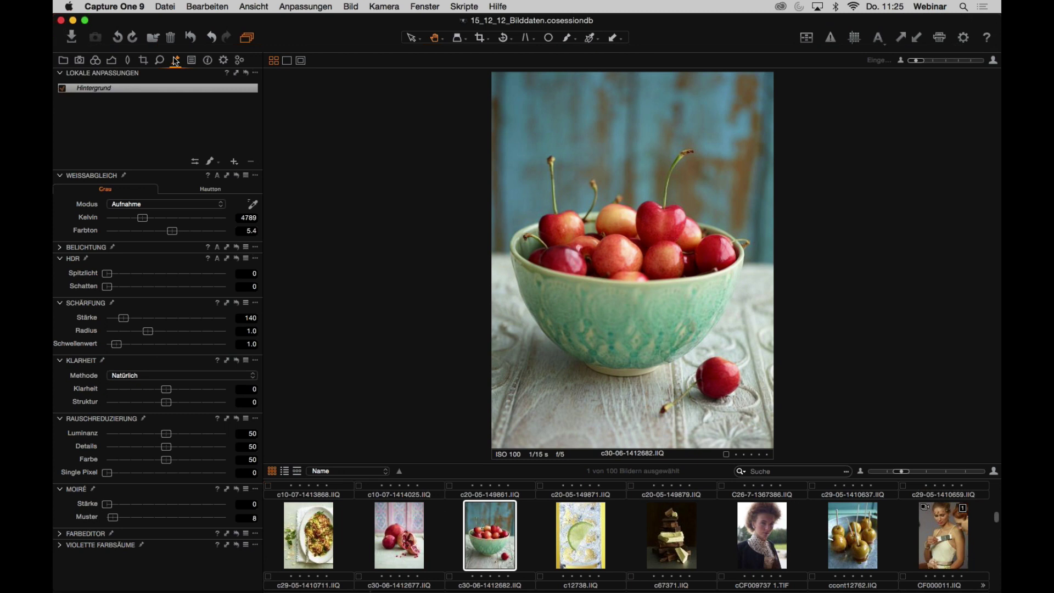
pyautogui.click(437, 6)
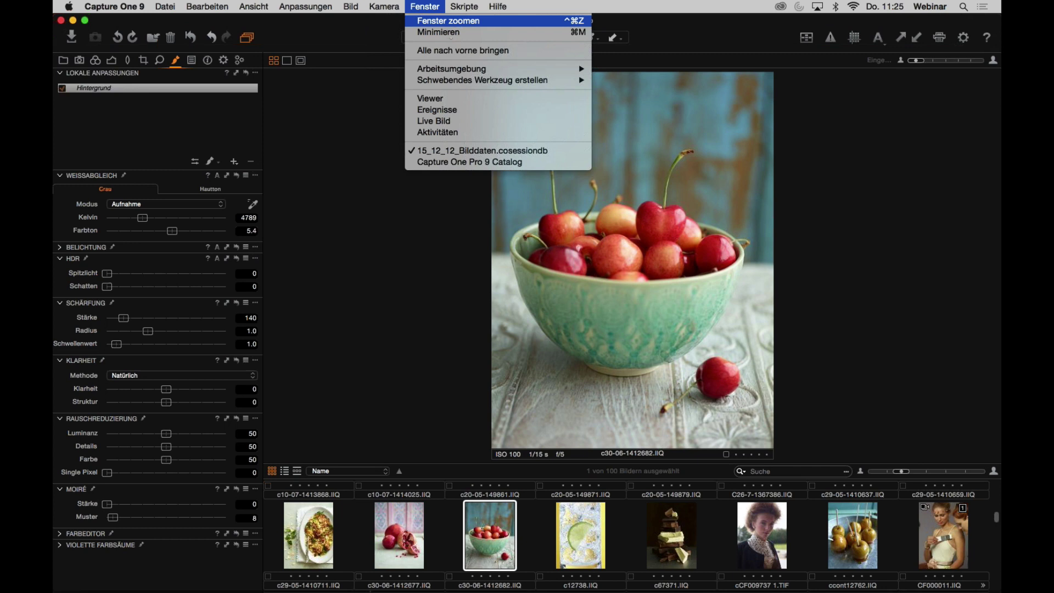
pyautogui.moveTo(571, 69)
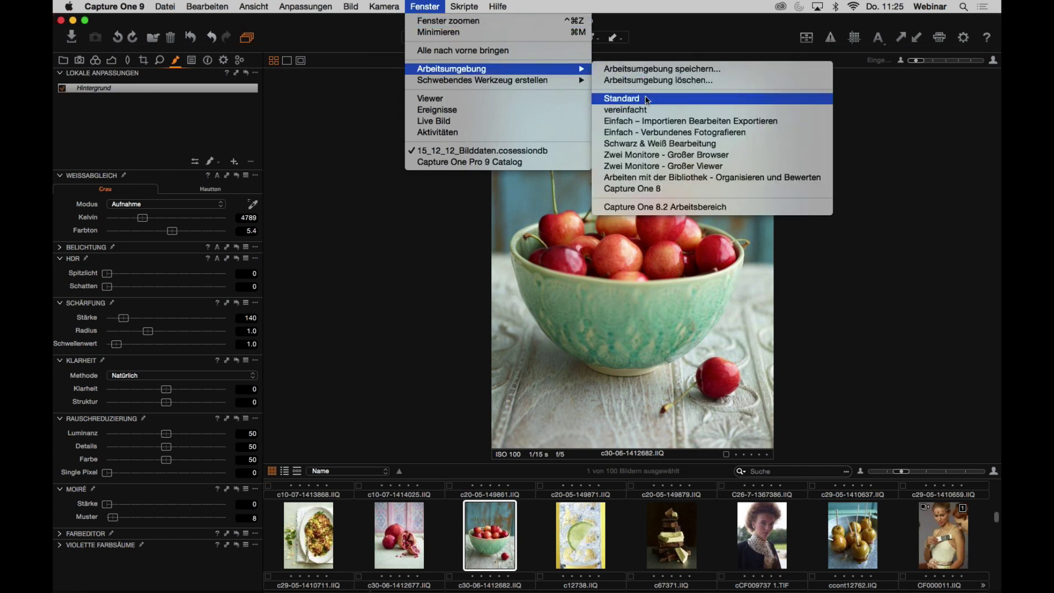
pyautogui.click(644, 96)
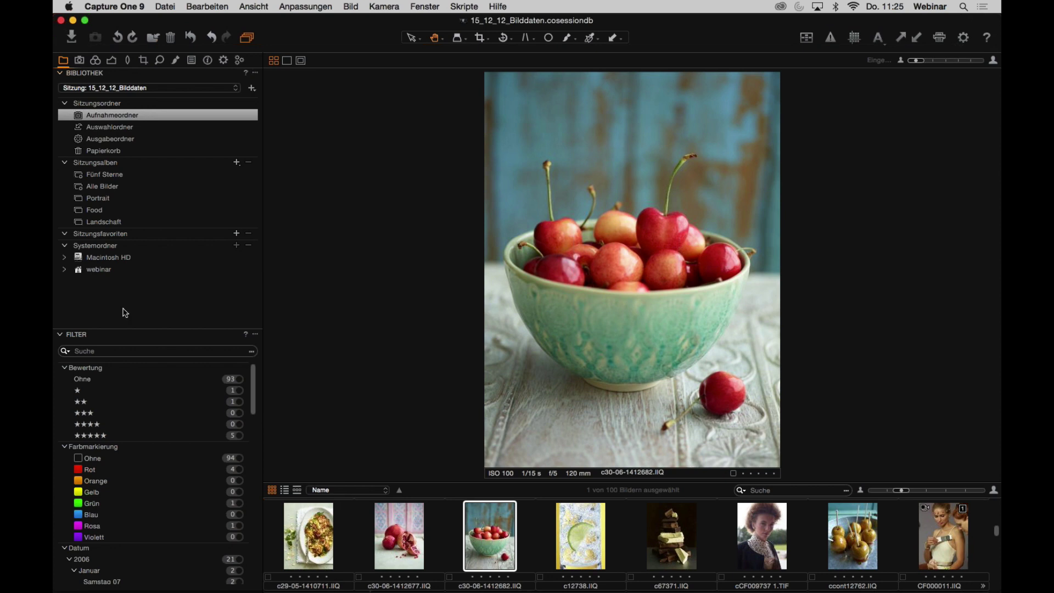
pyautogui.click(176, 60)
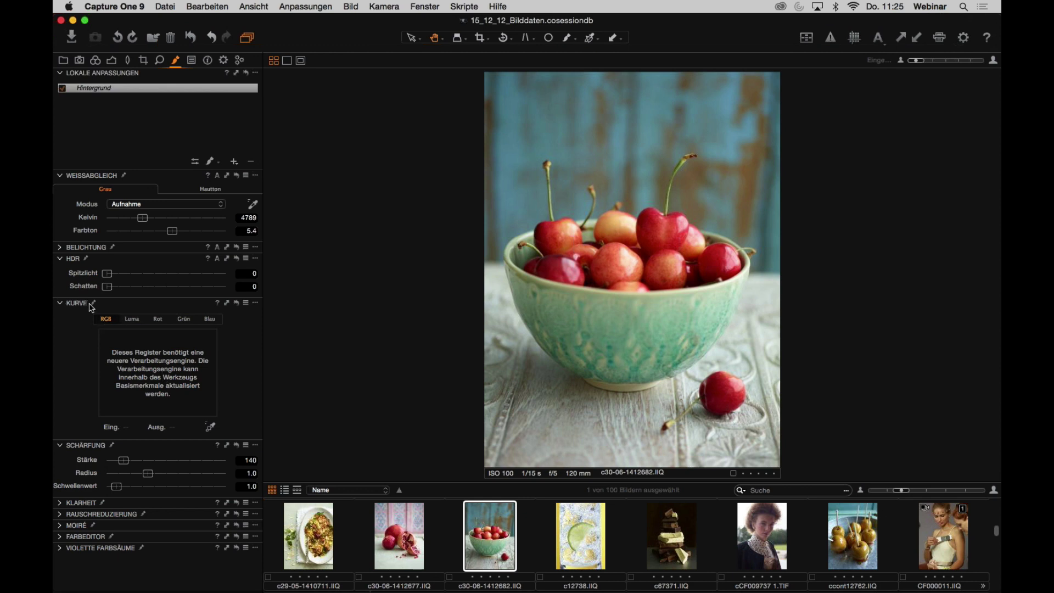
# - Upgrade the cherry image's processing engine from Capture One 8 and return to the local adjustment tools
pyautogui.click(95, 61)
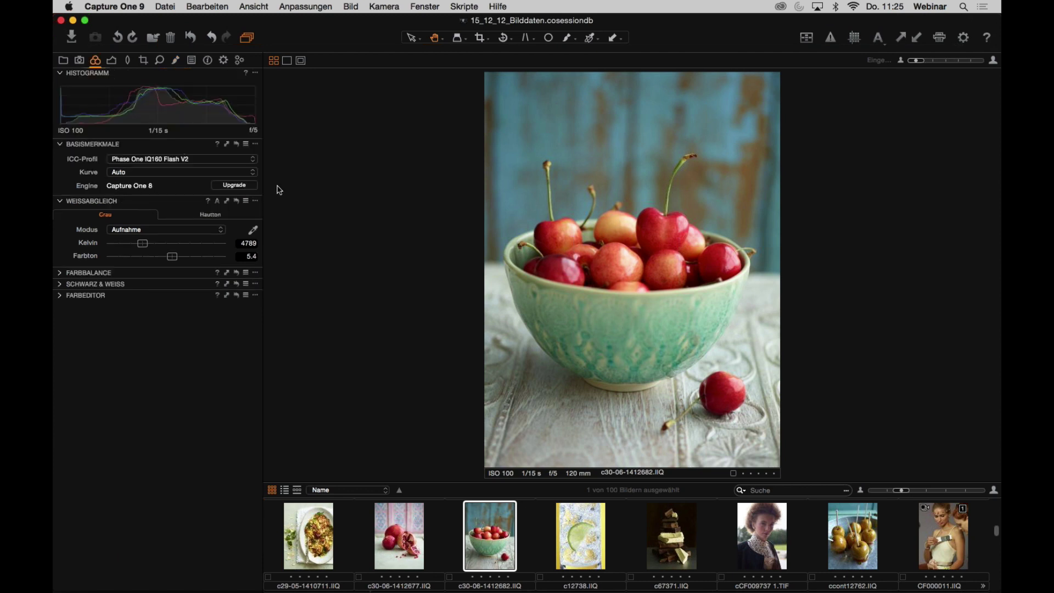
pyautogui.click(244, 186)
pyautogui.click(602, 255)
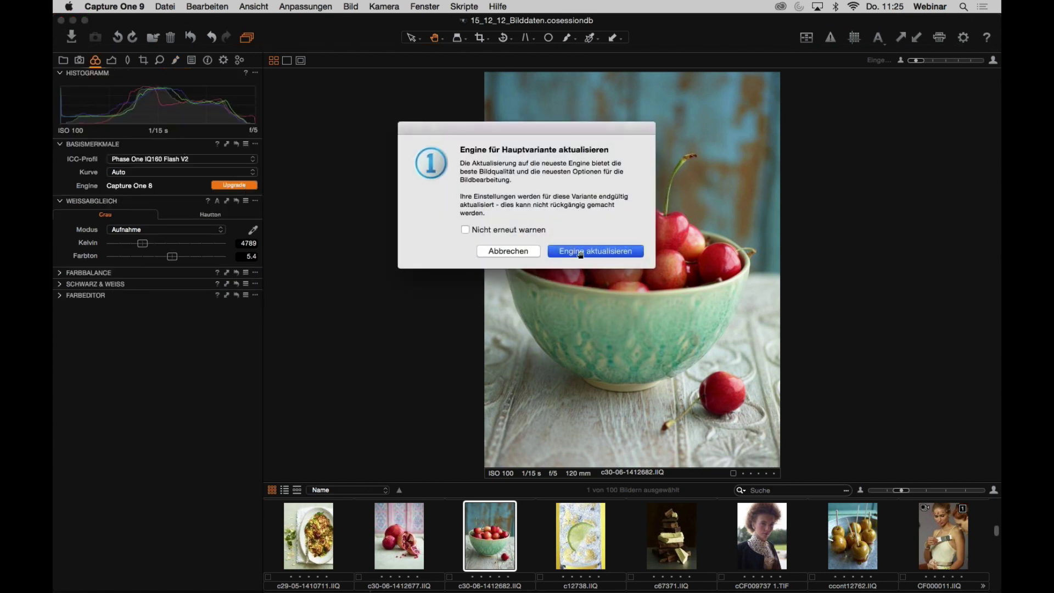
pyautogui.click(175, 60)
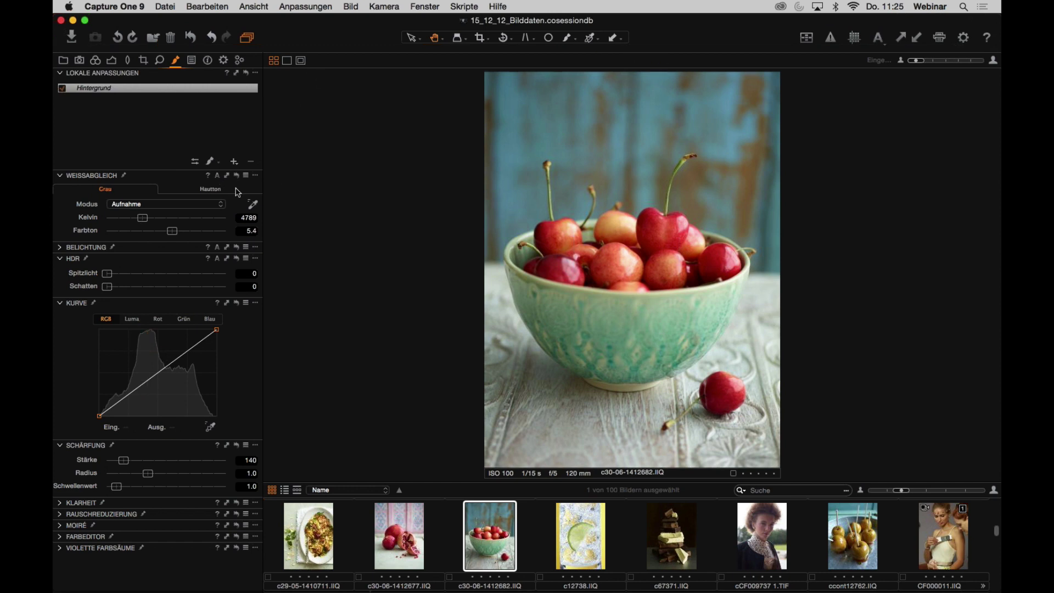
# - Select the mask brush and try a low flow, an opacity of 72 and a larger size in its settings
pyautogui.click(213, 165)
pyautogui.rightClick(607, 182)
pyautogui.rightClick(699, 197)
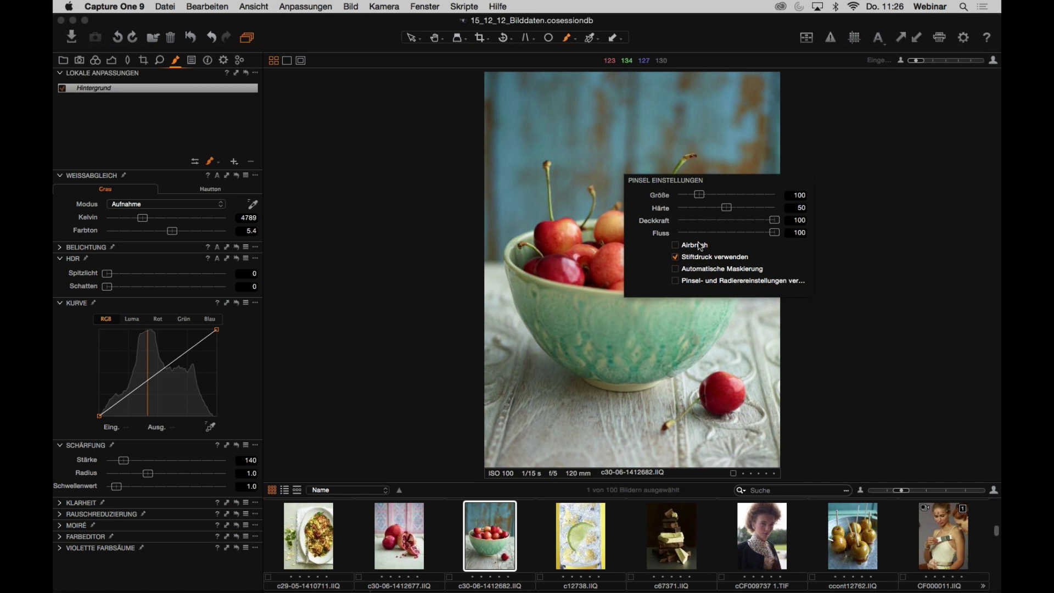
pyautogui.moveTo(754, 182); pyautogui.dragTo(395, 136)
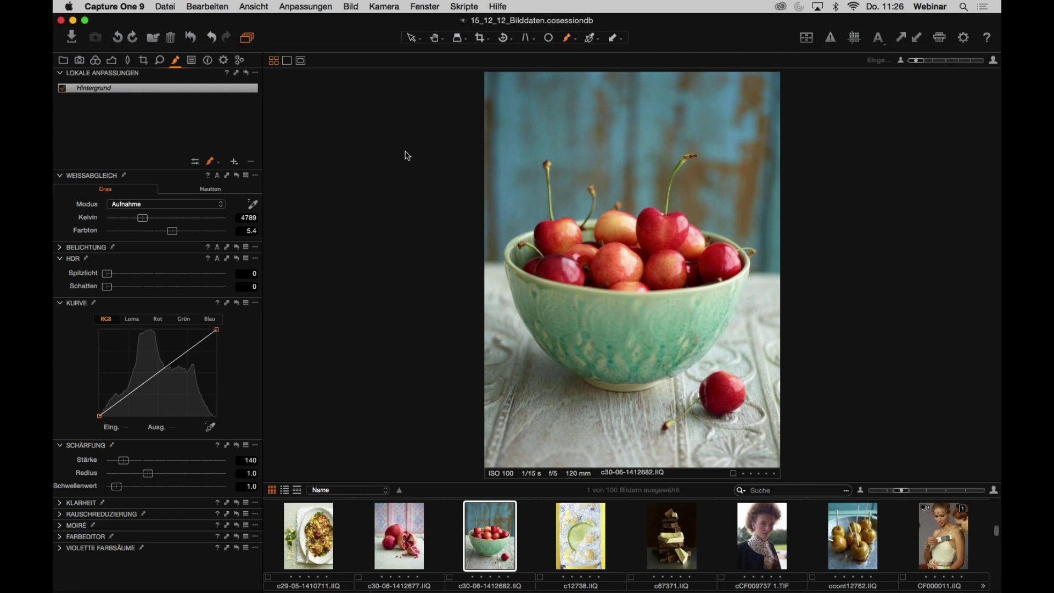
pyautogui.rightClick(557, 154)
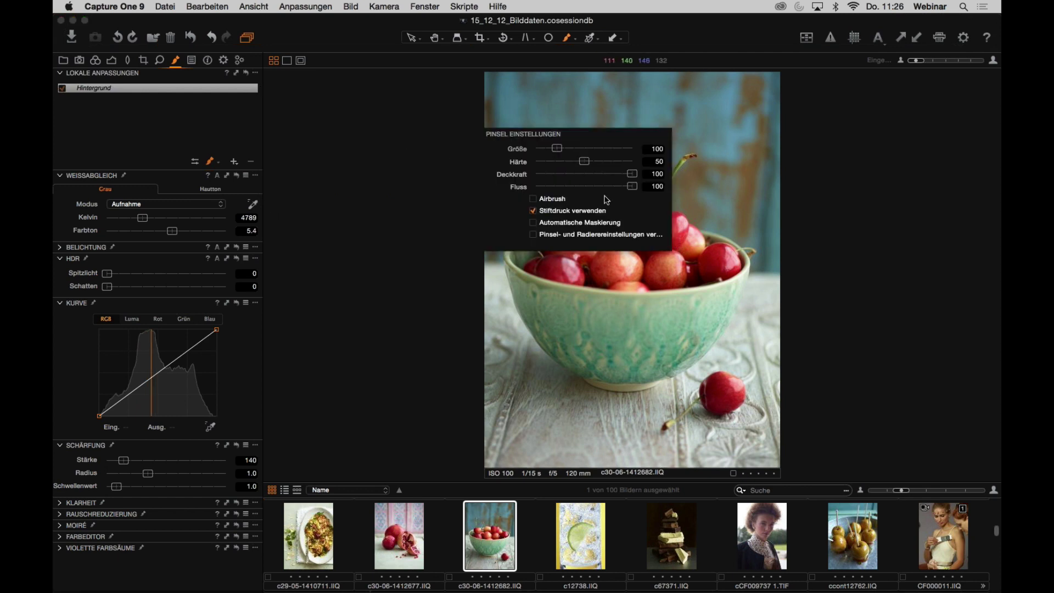
pyautogui.moveTo(636, 190); pyautogui.dragTo(571, 189)
pyautogui.moveTo(633, 175); pyautogui.dragTo(546, 193)
pyautogui.rightClick(585, 146)
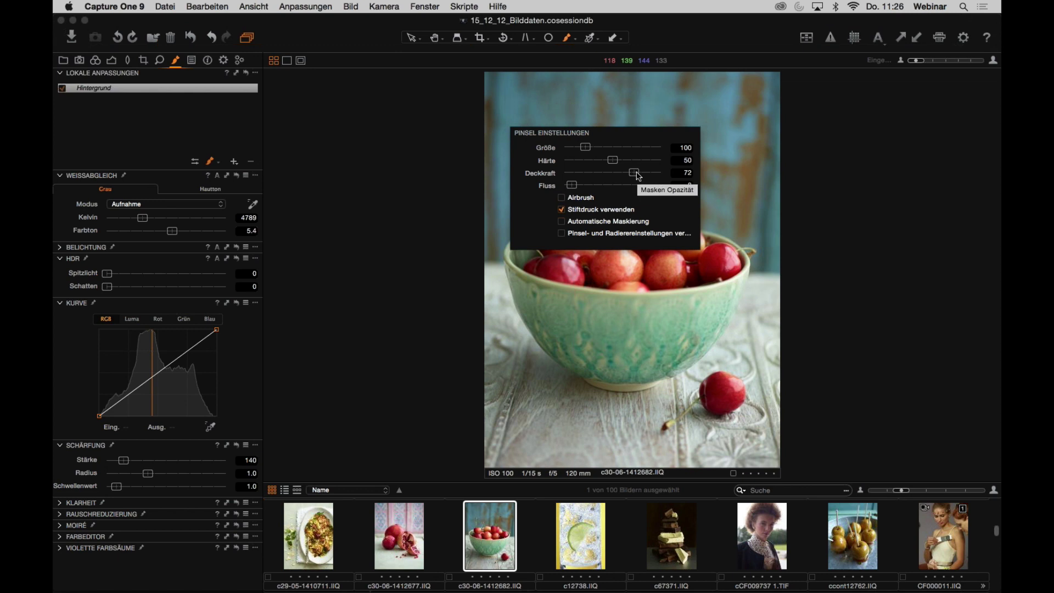
pyautogui.moveTo(585, 147); pyautogui.dragTo(621, 147)
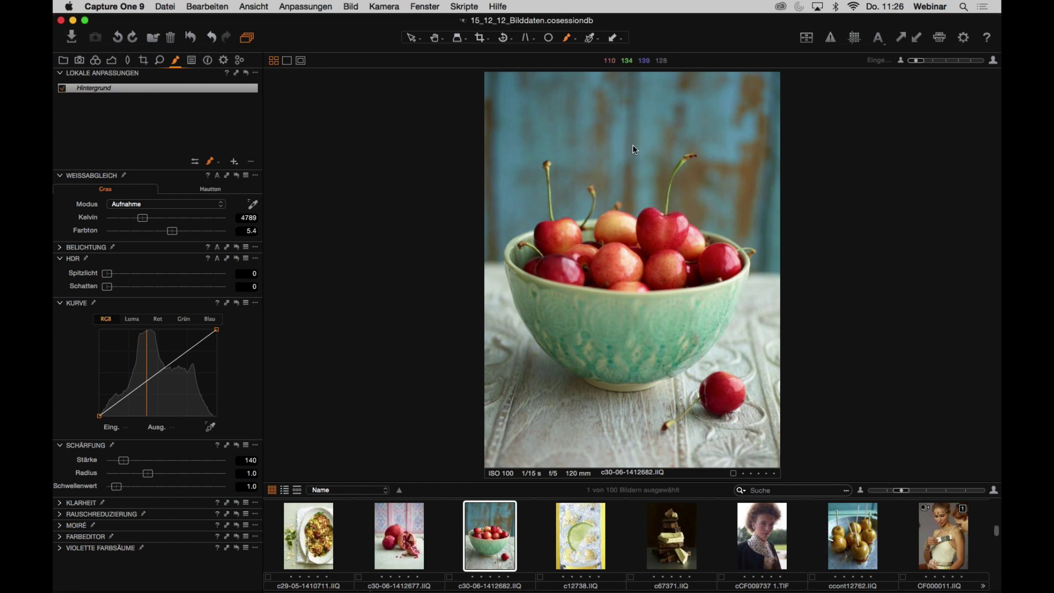
pyautogui.rightClick(632, 144)
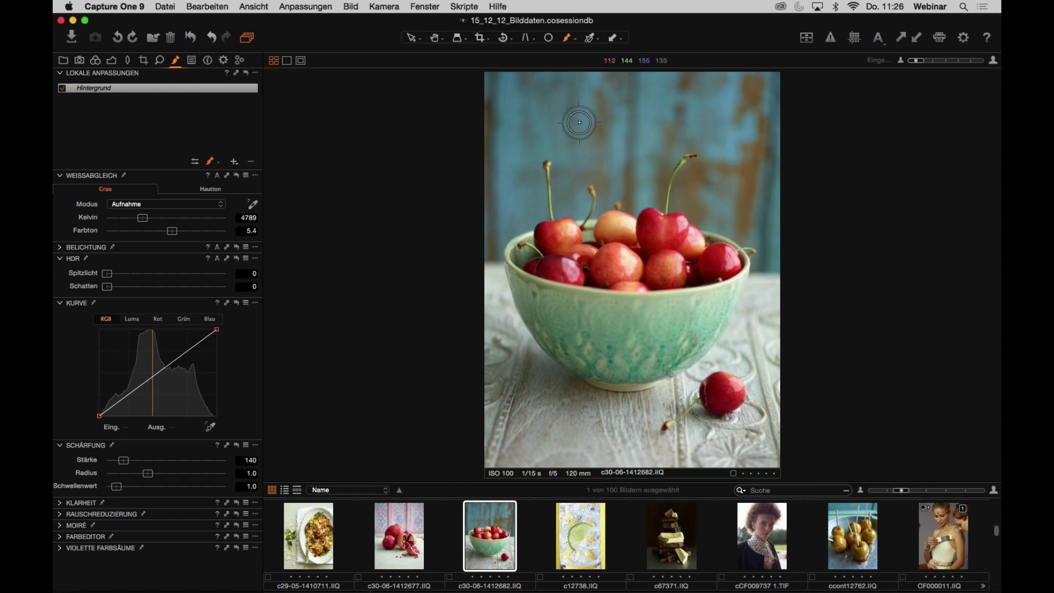
# - Paint a horizontal mask stroke on a new adjustment layer across the blue background above the cherries
pyautogui.moveTo(531, 136); pyautogui.dragTo(566, 127)
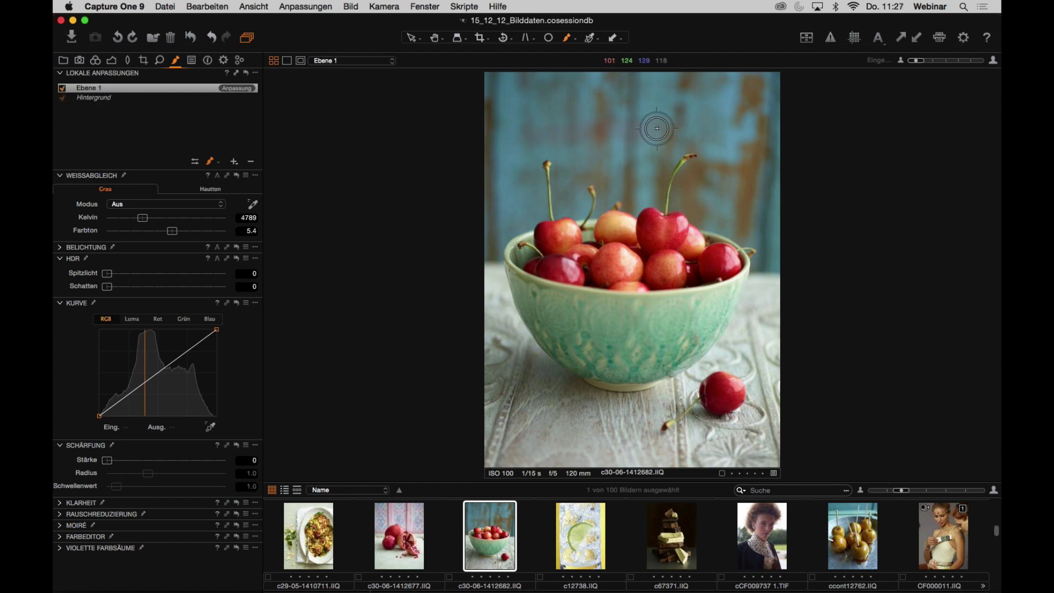
pyautogui.moveTo(657, 129)
pyautogui.mouseDown()
pyautogui.moveTo(555, 126)
pyautogui.moveTo(526, 139)
pyautogui.moveTo(652, 128)
pyautogui.moveTo(574, 127)
pyautogui.moveTo(523, 144)
pyautogui.moveTo(644, 128)
pyautogui.moveTo(506, 144)
pyautogui.moveTo(636, 126)
pyautogui.moveTo(528, 141)
pyautogui.moveTo(636, 128)
pyautogui.moveTo(530, 132)
pyautogui.moveTo(617, 125)
pyautogui.moveTo(622, 144)
pyautogui.moveTo(632, 120)
pyautogui.moveTo(528, 143)
pyautogui.moveTo(631, 132)
pyautogui.moveTo(511, 139)
pyautogui.moveTo(636, 123)
pyautogui.moveTo(602, 135)
pyautogui.mouseUp()
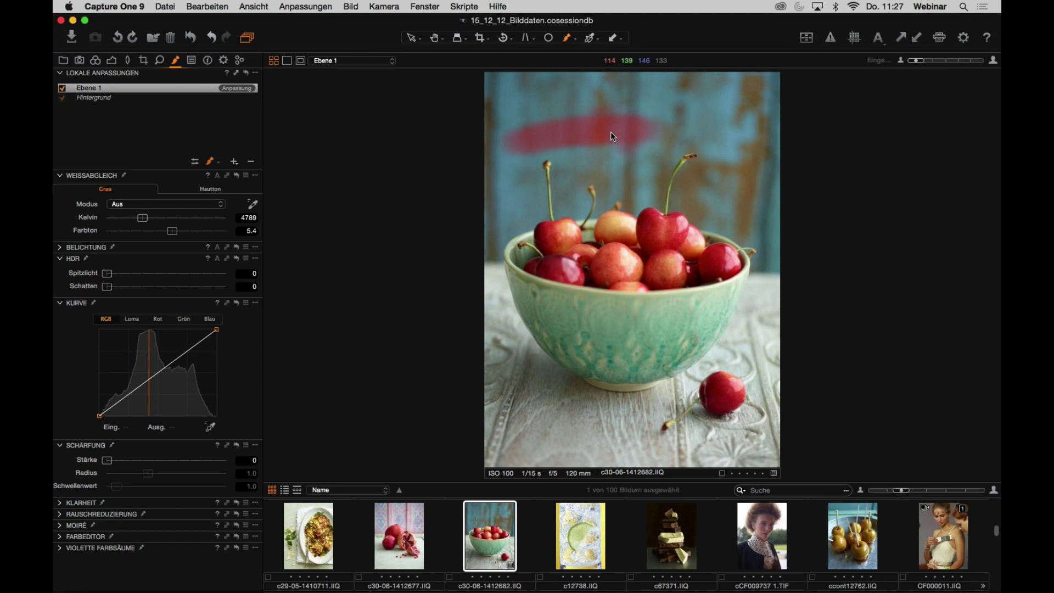
# - Set the mask brush to size 567 and hardness 57, and link the brush and eraser settings
pyautogui.rightClick(610, 131)
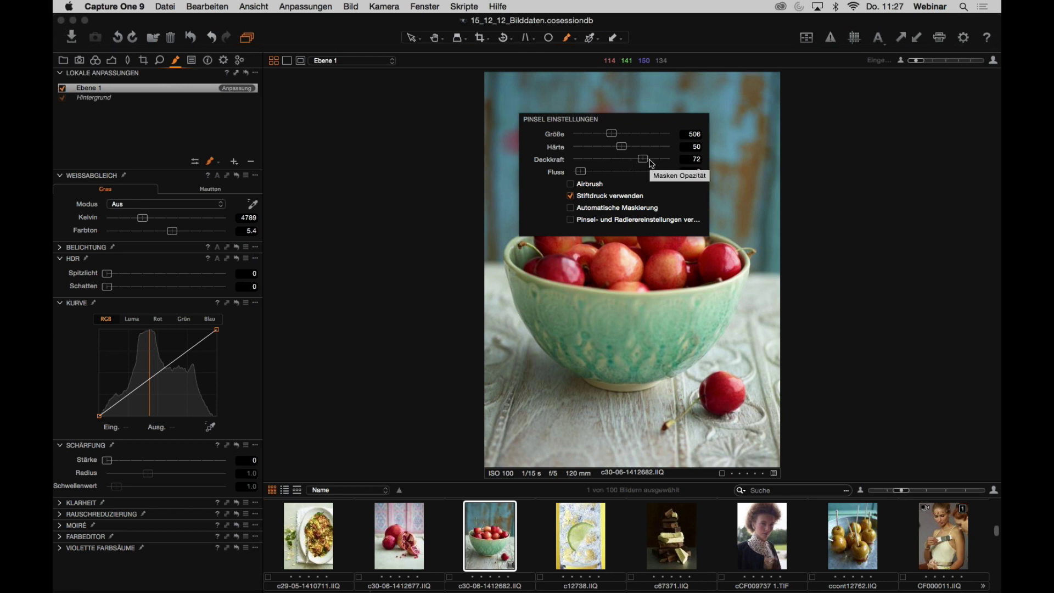
pyautogui.moveTo(518, 131); pyautogui.dragTo(639, 129)
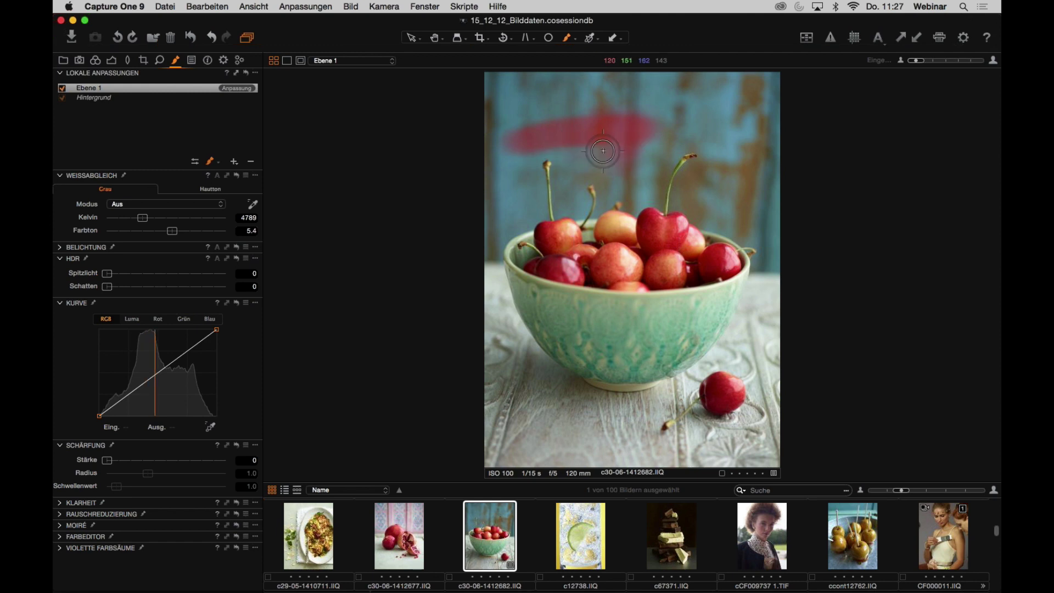
pyautogui.rightClick(612, 137)
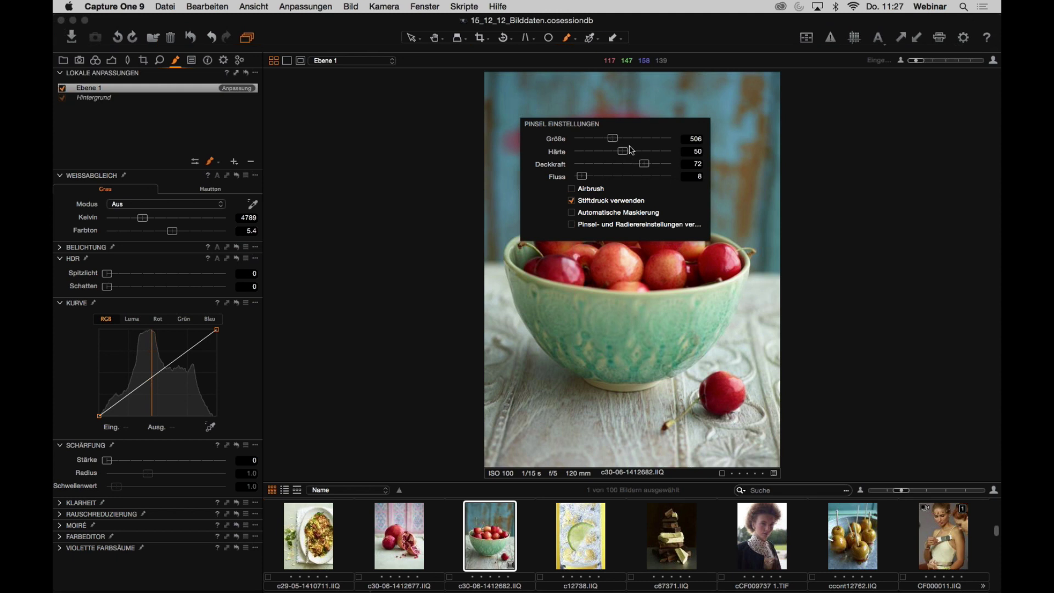
pyautogui.moveTo(623, 152)
pyautogui.mouseDown()
pyautogui.moveTo(622, 138)
pyautogui.moveTo(605, 138)
pyautogui.mouseUp()
pyautogui.click(572, 225)
pyautogui.moveTo(619, 124); pyautogui.dragTo(399, 116)
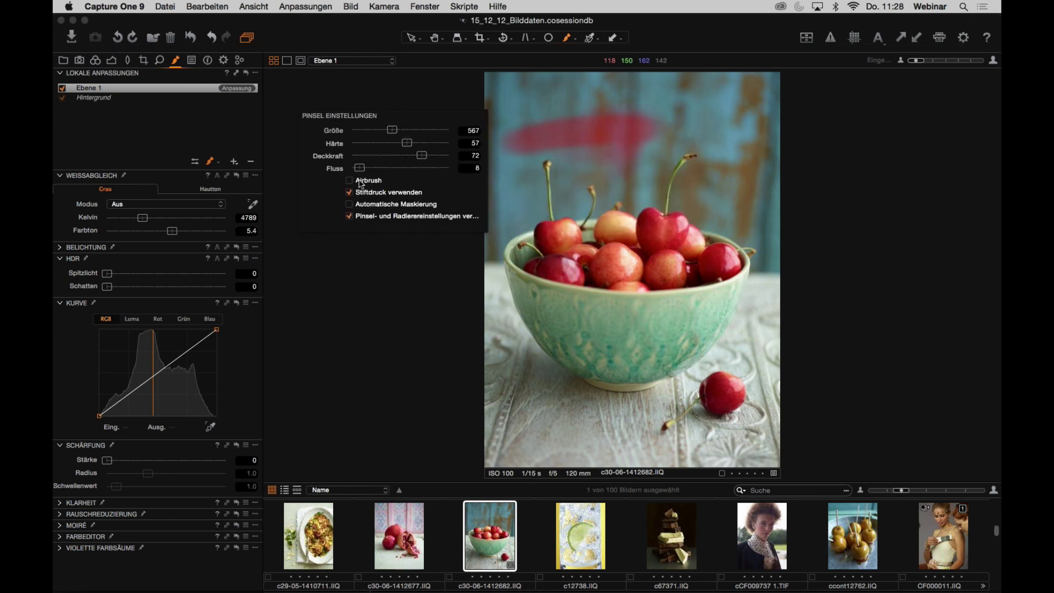
# - Erase the right end of the mask stroke on the blue background and return to drawing the mask
pyautogui.press('alt')
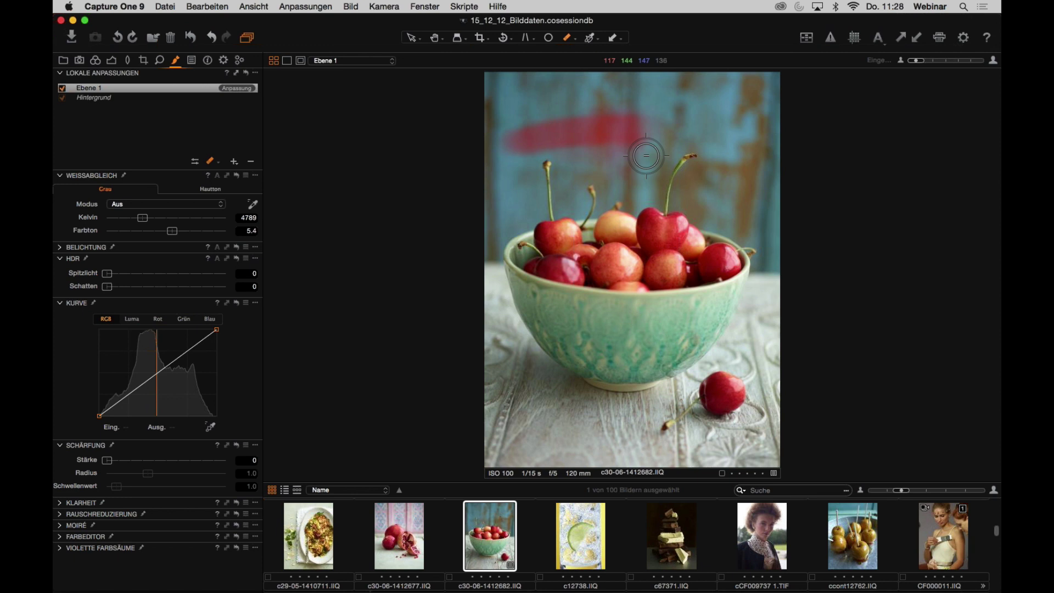
pyautogui.click(219, 164)
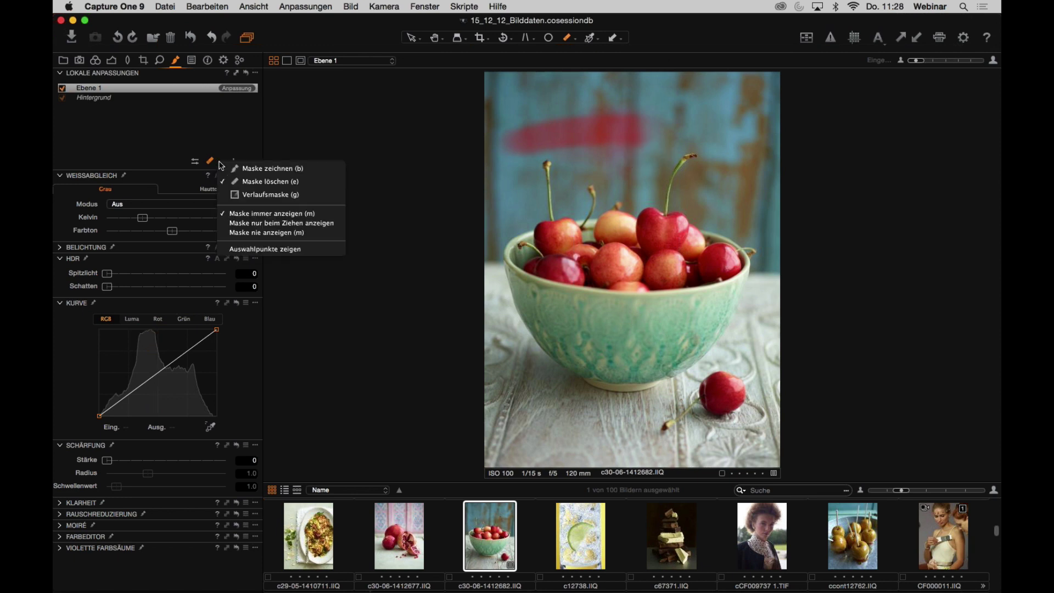
pyautogui.click(267, 169)
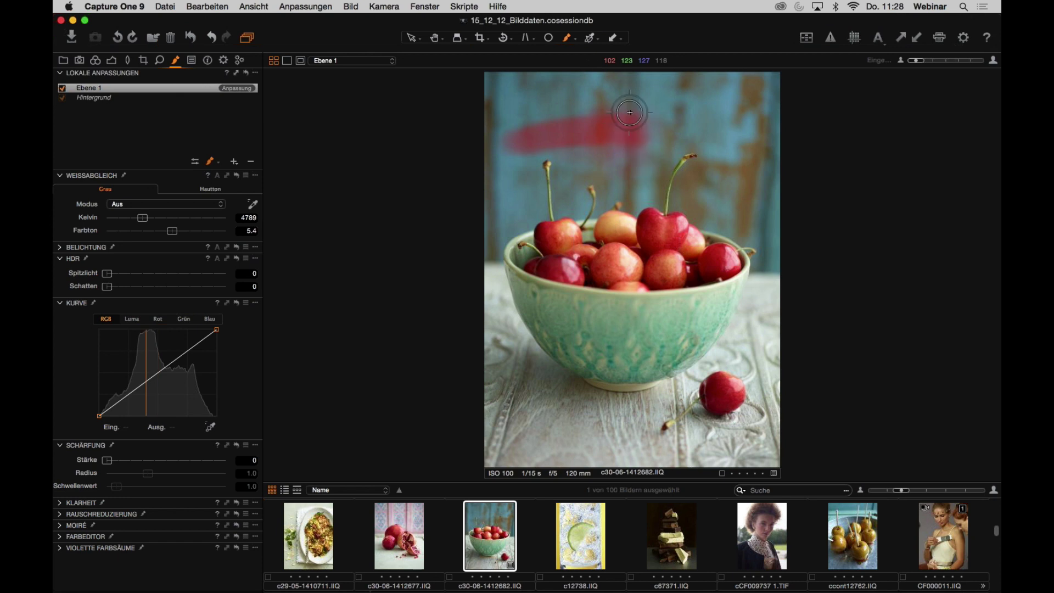
pyautogui.moveTo(629, 112); pyautogui.dragTo(620, 126)
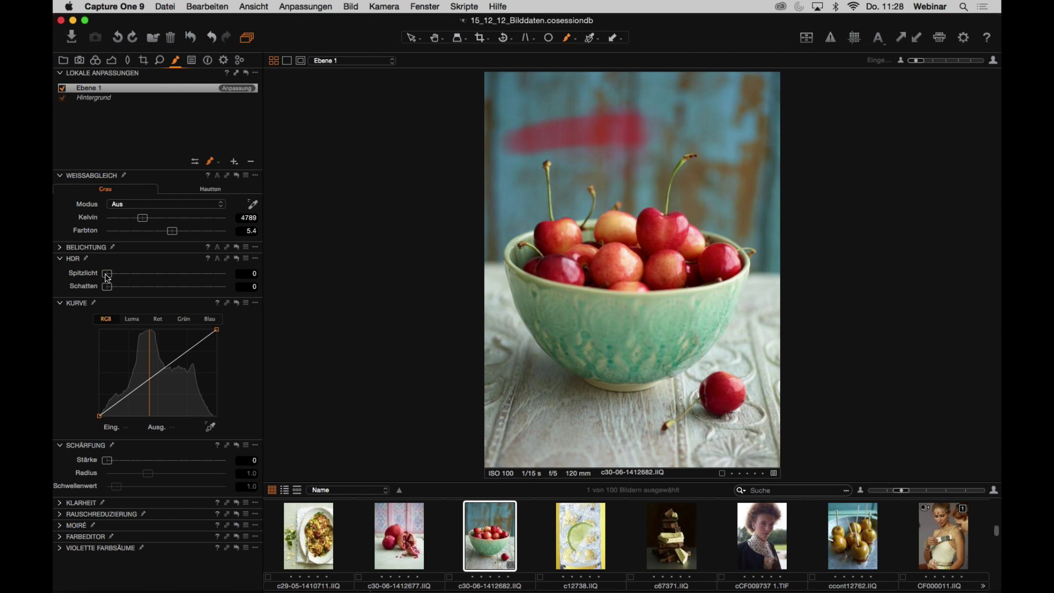
# - Set the painted layer's highlight recovery (Spitzlicht) to 20 and its exposure (Belichtung) to 0.08
pyautogui.moveTo(108, 279); pyautogui.dragTo(134, 278)
pyautogui.click(60, 248)
pyautogui.moveTo(172, 267); pyautogui.dragTo(168, 266)
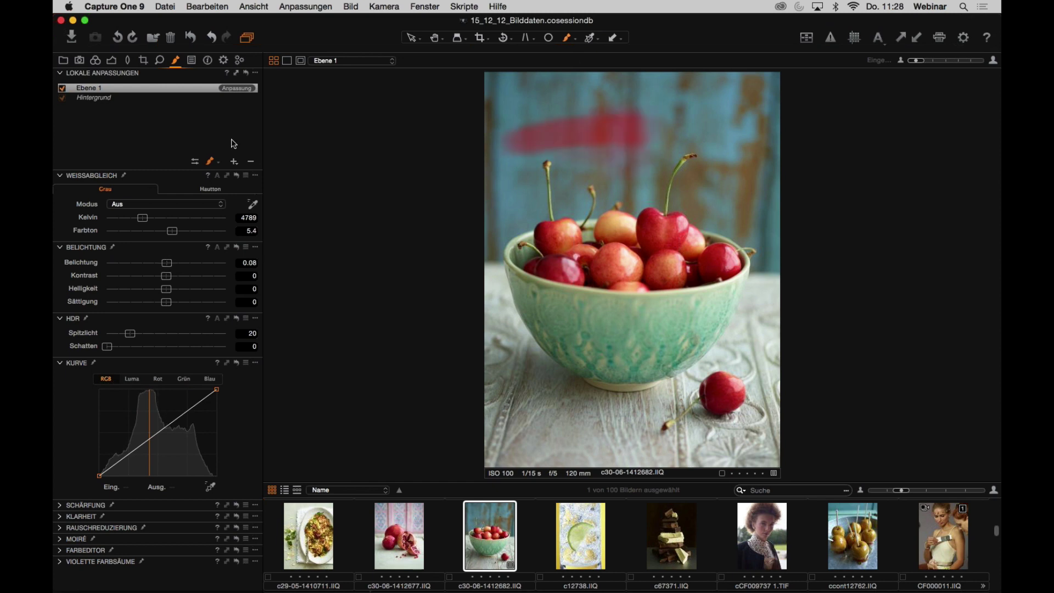
# - Delete the painted layer and add a new empty layer of the type Anpassung to the cherry image
pyautogui.click(256, 166)
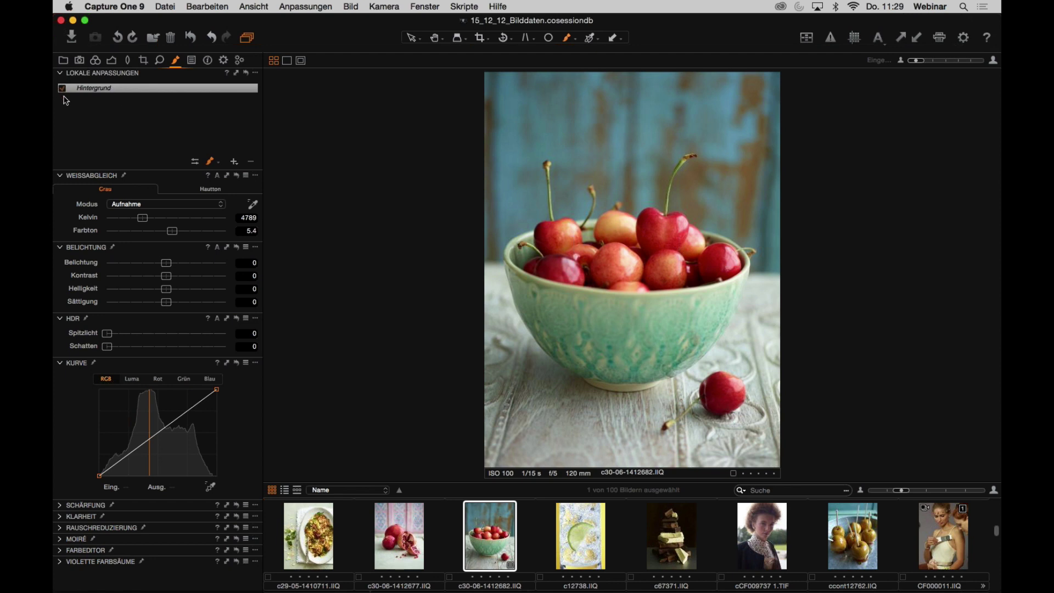
pyautogui.click(235, 162)
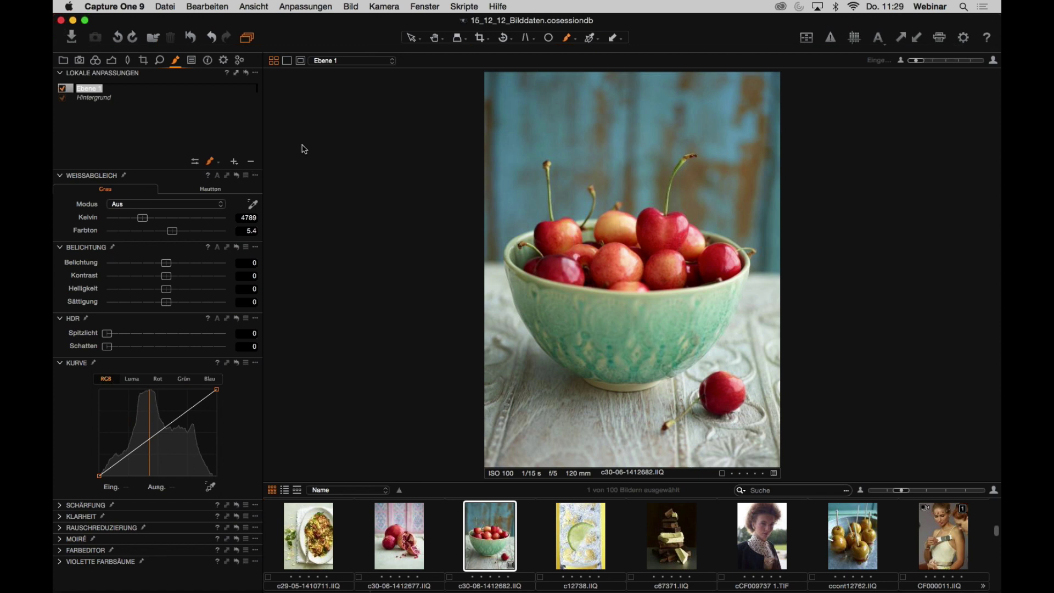
pyautogui.press('Return')
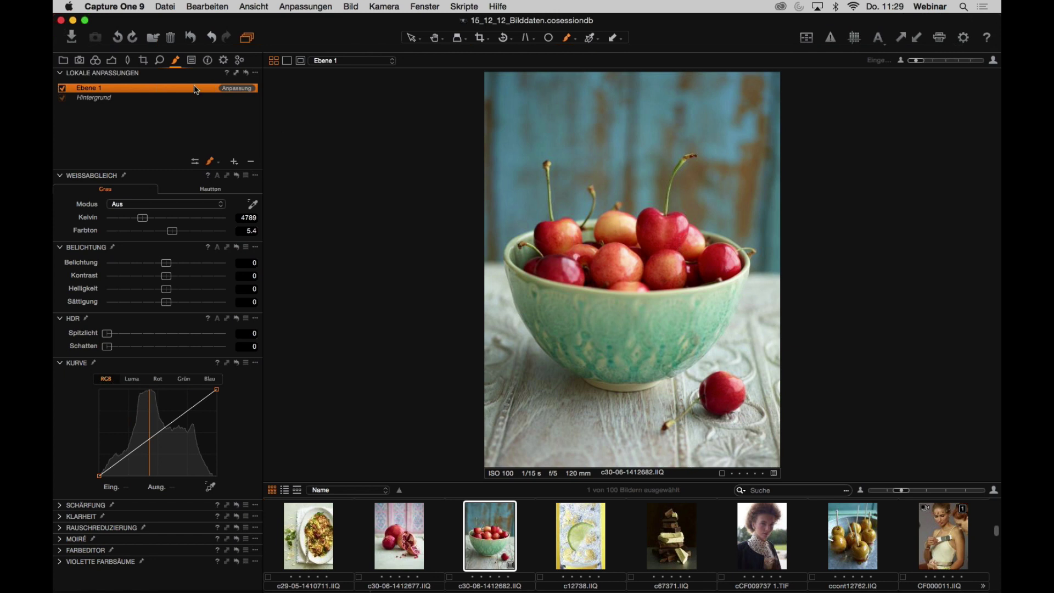
pyautogui.click(251, 90)
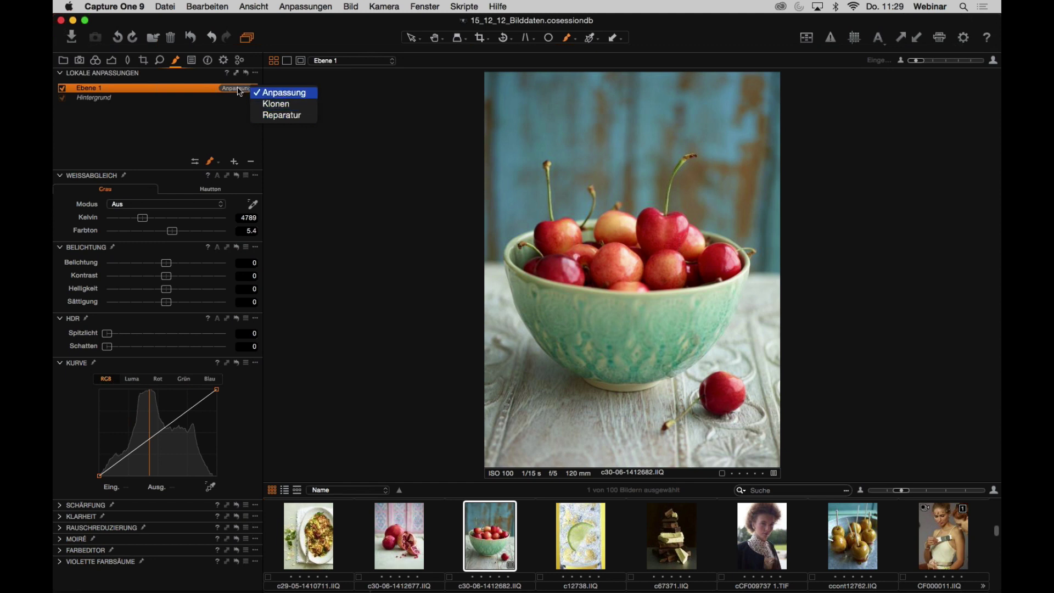
pyautogui.click(285, 94)
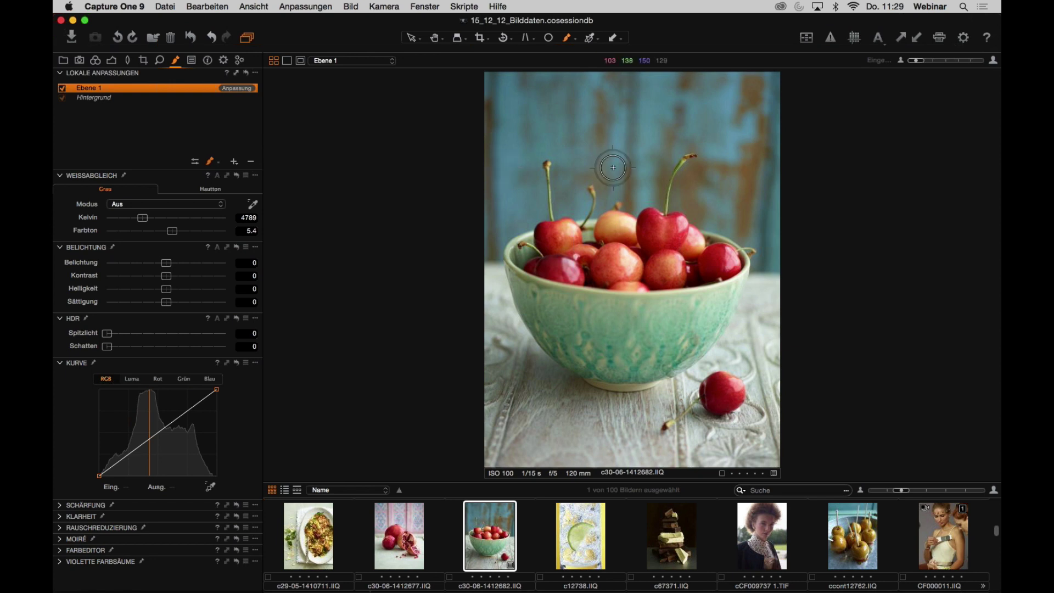
# - Enable Airbrush and disable pen pressure for the mask brush, and paint mask patches on the blue background around the right-hand cherry stem
pyautogui.rightClick(577, 135)
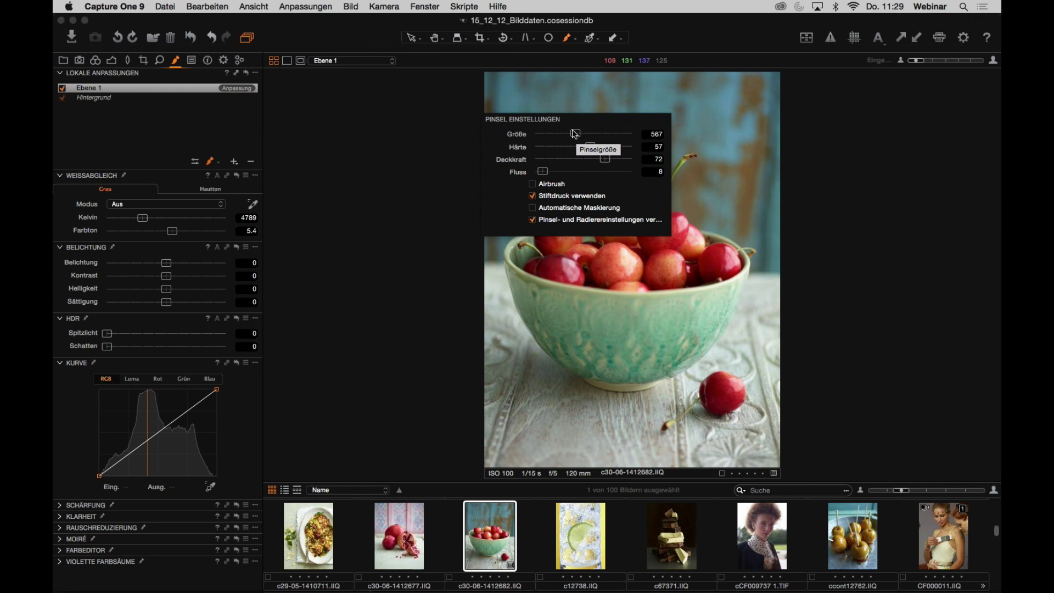
pyautogui.click(535, 185)
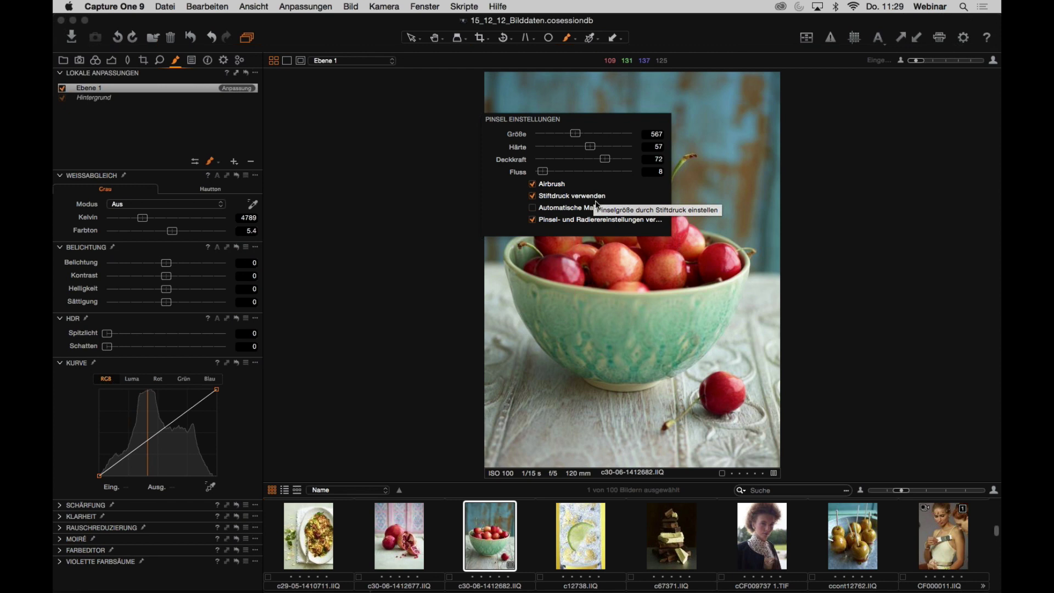
pyautogui.click(533, 196)
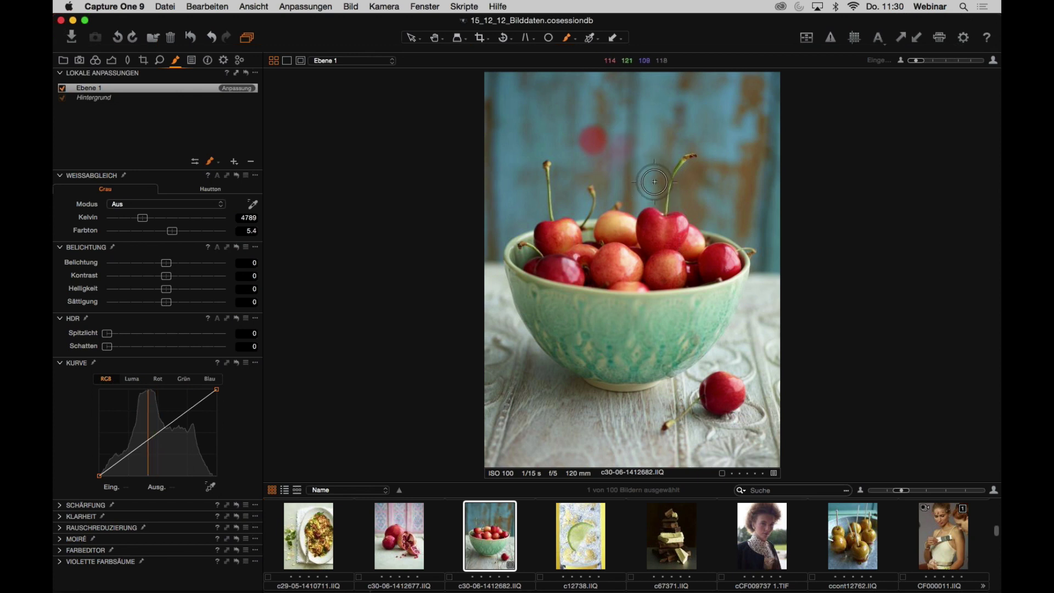
pyautogui.moveTo(657, 175); pyautogui.dragTo(685, 140)
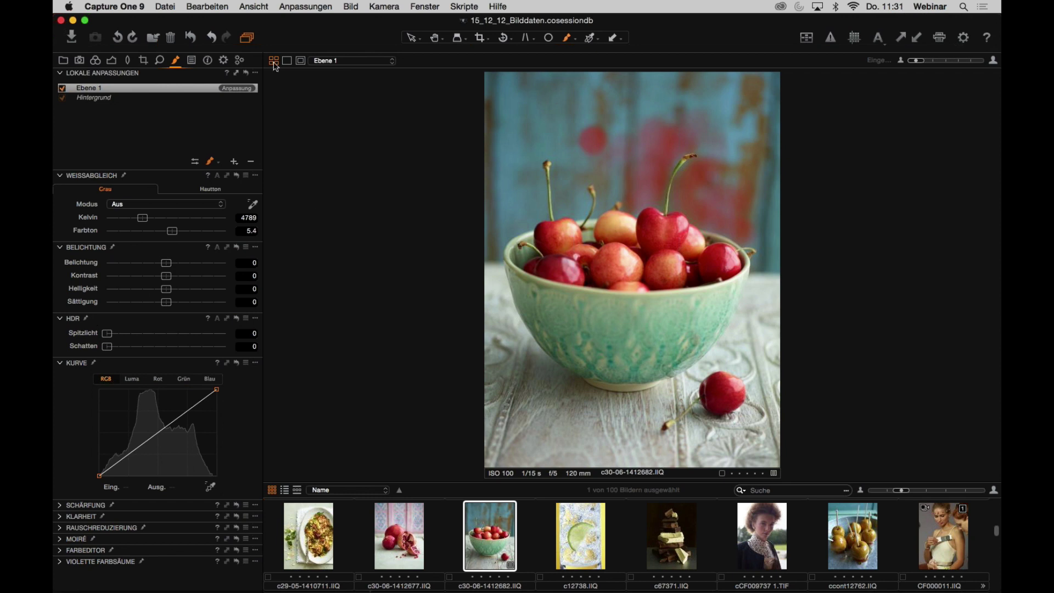
# - Examine the options for copying the cherry image's local adjustments in the tool's copy dialog and in the full list of saved adjustments
pyautogui.click(237, 73)
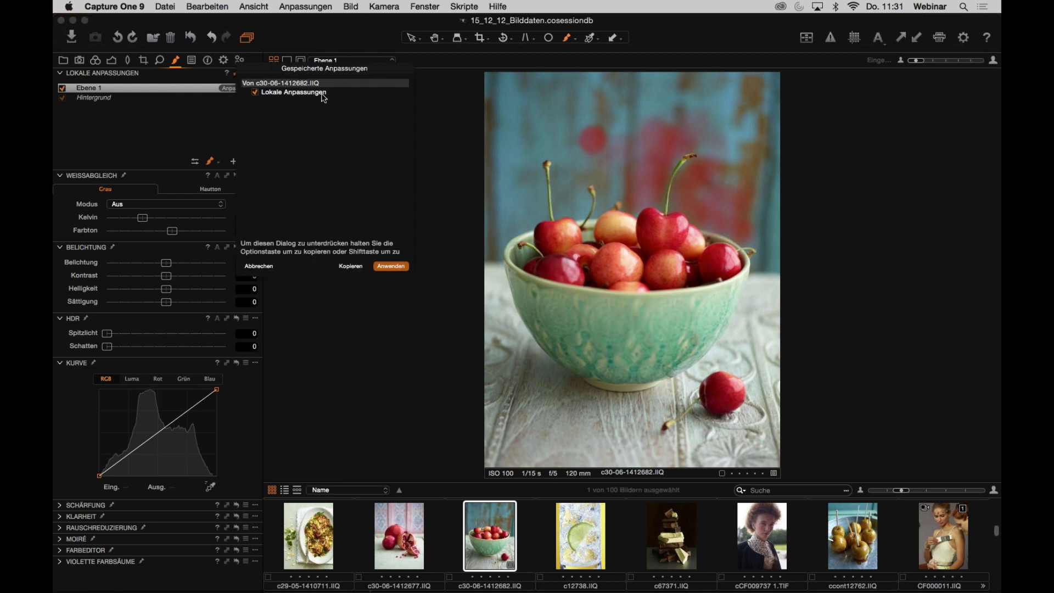
pyautogui.click(256, 268)
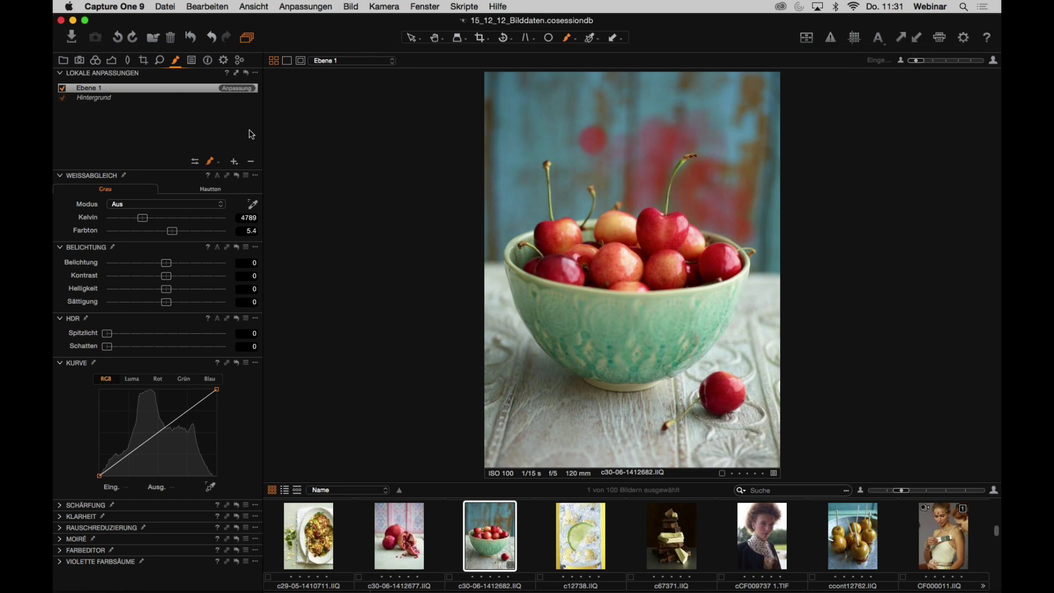
pyautogui.click(192, 62)
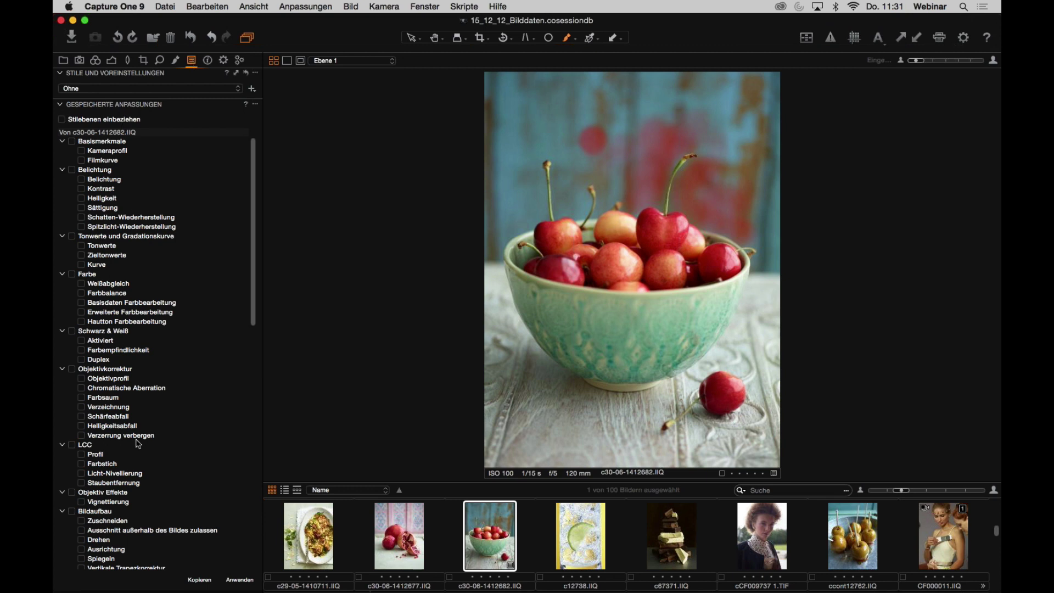
pyautogui.moveTo(253, 211); pyautogui.dragTo(145, 376)
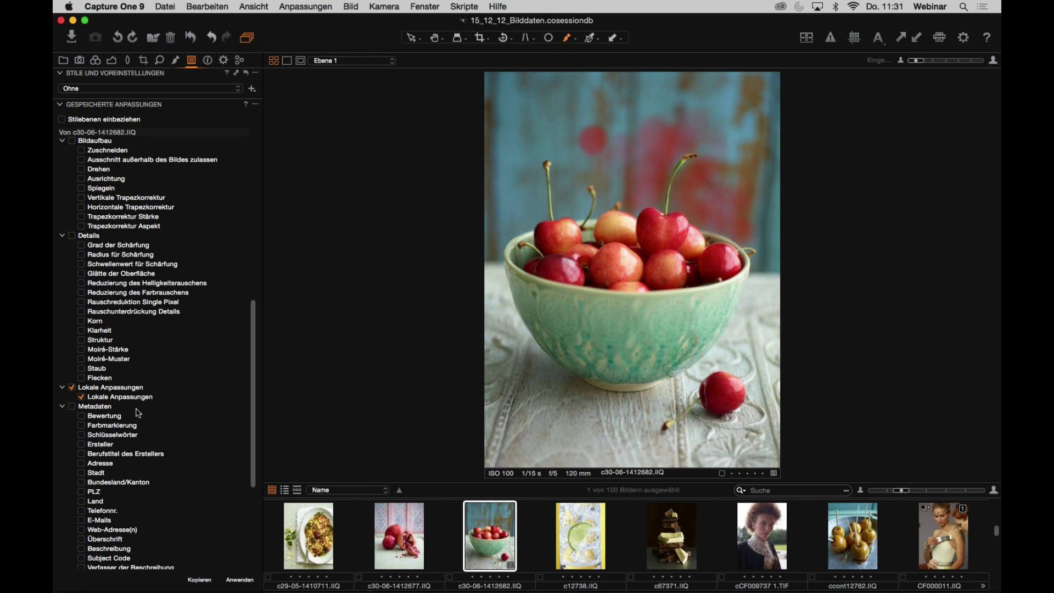
pyautogui.moveTo(248, 399); pyautogui.dragTo(179, 65)
pyautogui.click(177, 62)
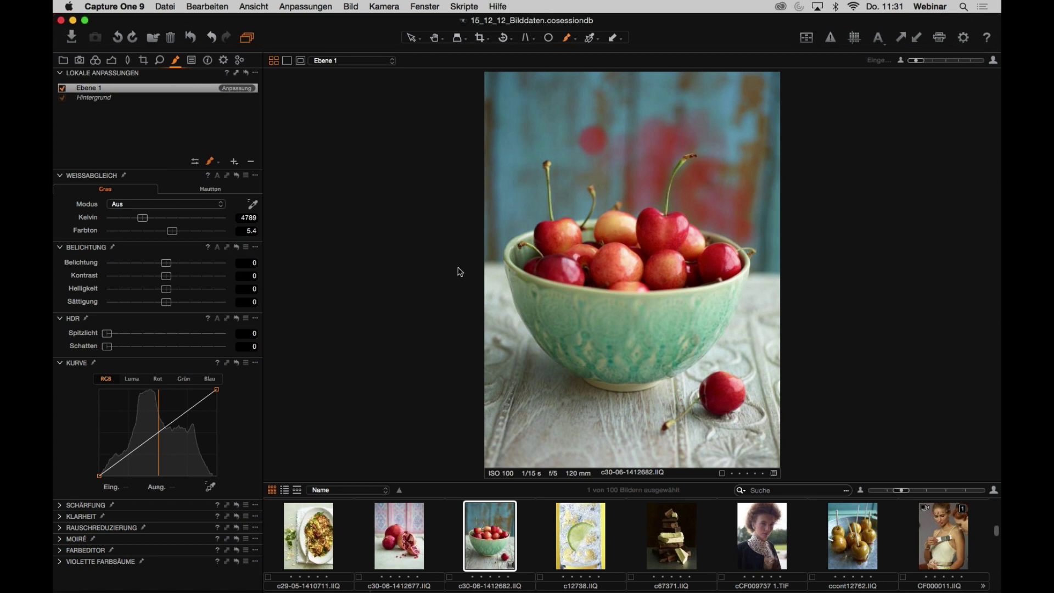
# - Upgrade the processing engine of the caramel apple image ccont12762.IIQ from Capture One 8 and return to its local adjustment tools
pyautogui.click(864, 528)
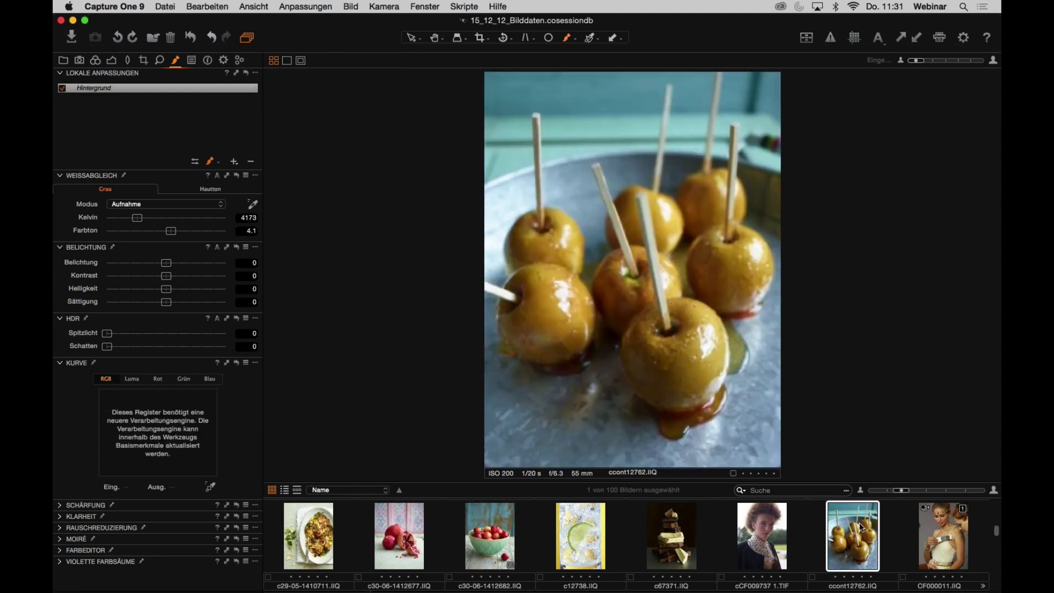
pyautogui.click(81, 62)
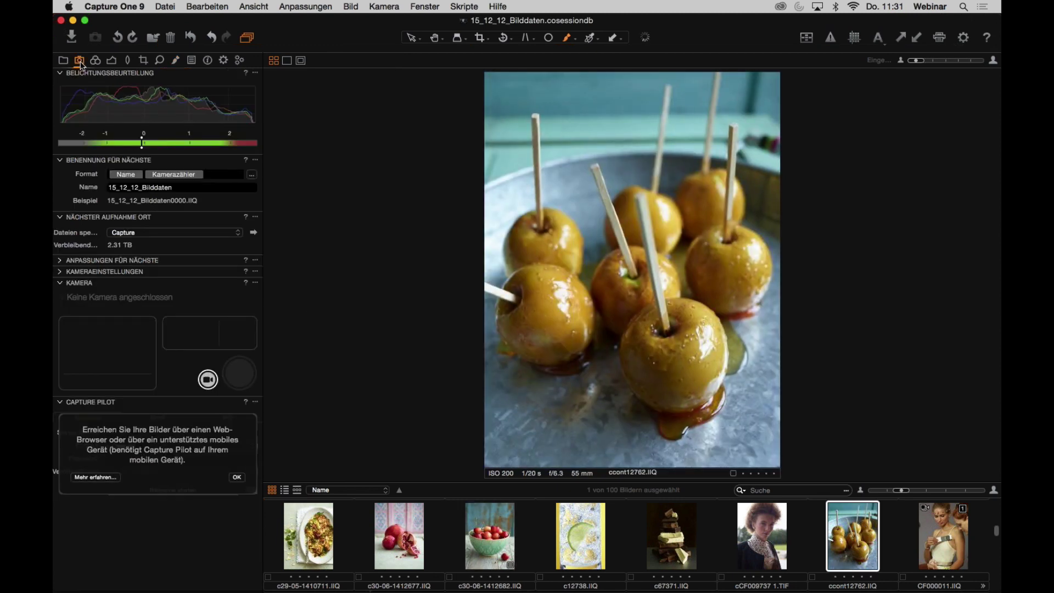
pyautogui.click(95, 61)
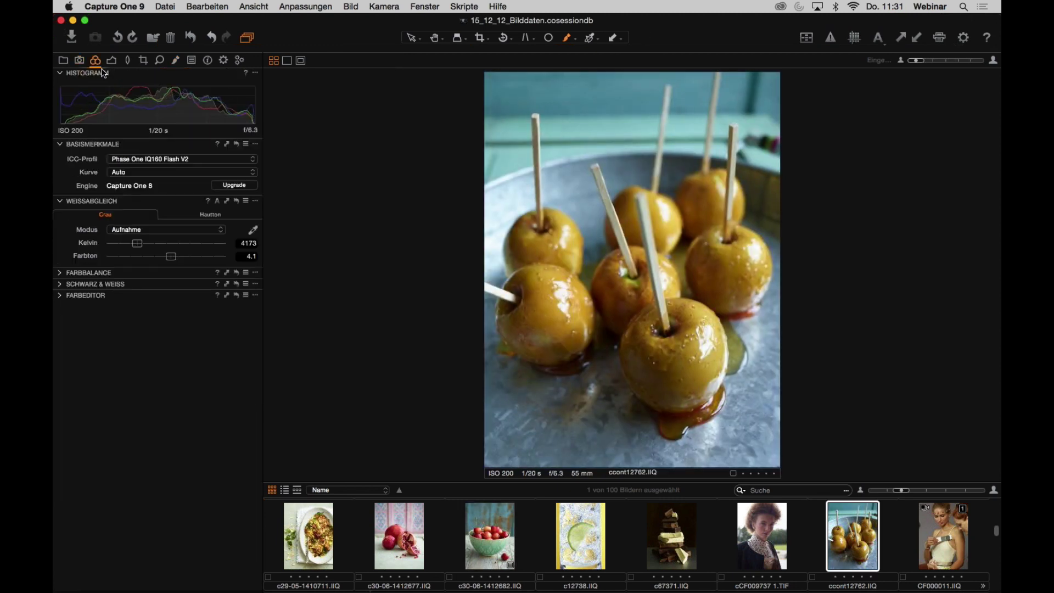
pyautogui.click(249, 185)
pyautogui.click(565, 251)
pyautogui.click(174, 61)
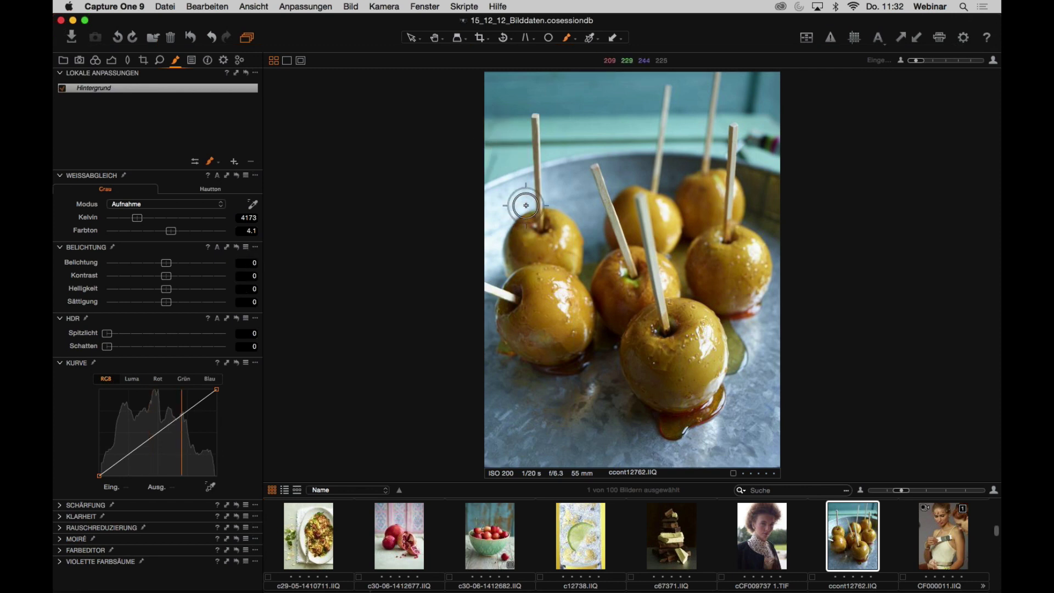
# - Set the mask brush to size 345 and hardness 100, and paint a mask on a new layer along the leftmost upright stick
pyautogui.rightClick(533, 165)
pyautogui.moveTo(532, 167)
pyautogui.mouseDown()
pyautogui.moveTo(520, 166)
pyautogui.moveTo(526, 179)
pyautogui.moveTo(586, 181)
pyautogui.mouseUp()
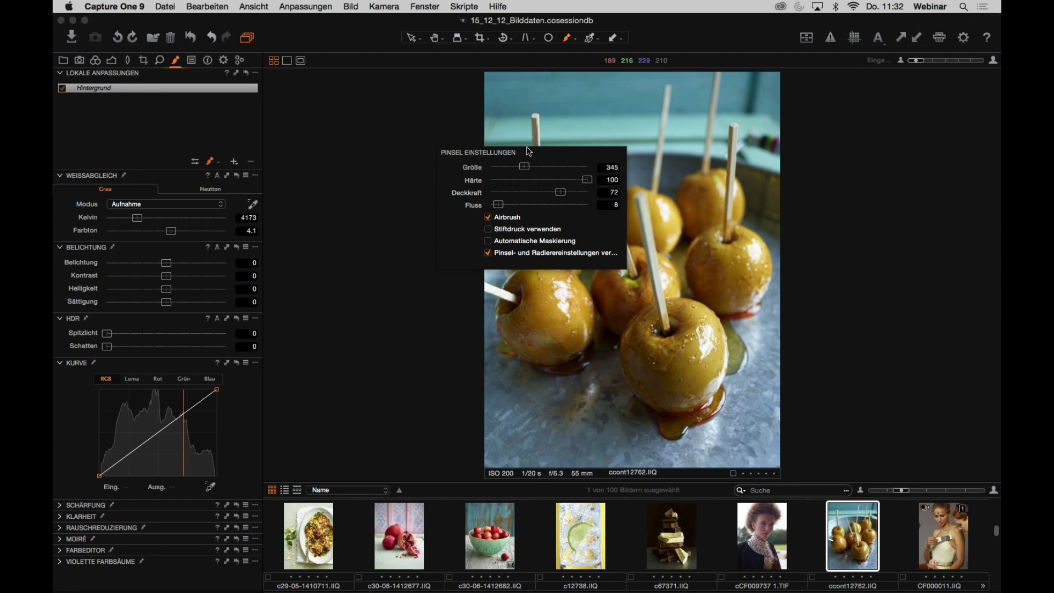
pyautogui.moveTo(534, 157)
pyautogui.mouseDown()
pyautogui.moveTo(390, 129)
pyautogui.moveTo(313, 99)
pyautogui.mouseUp()
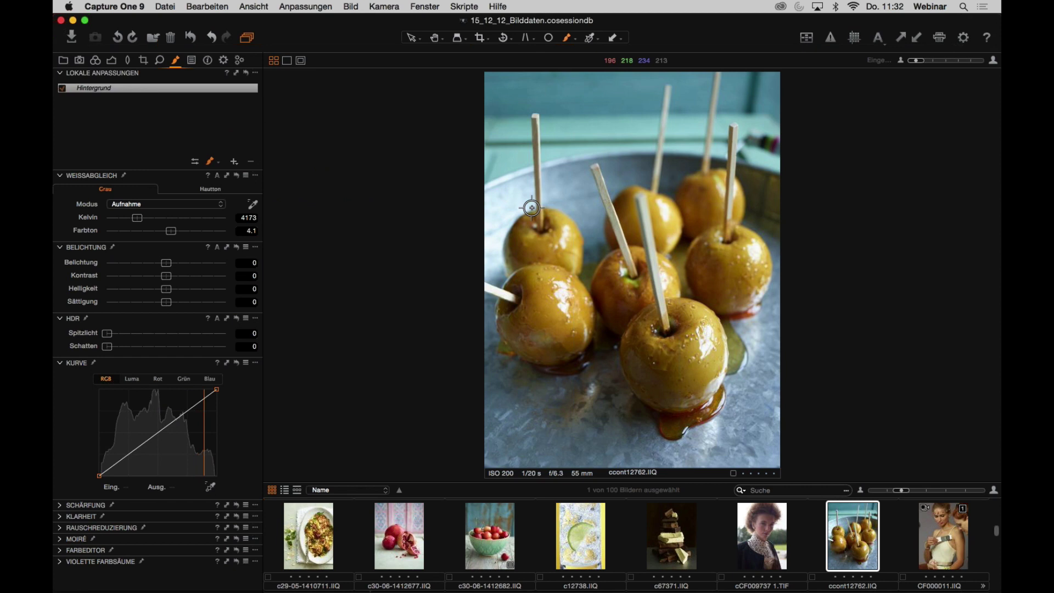
pyautogui.click(531, 208)
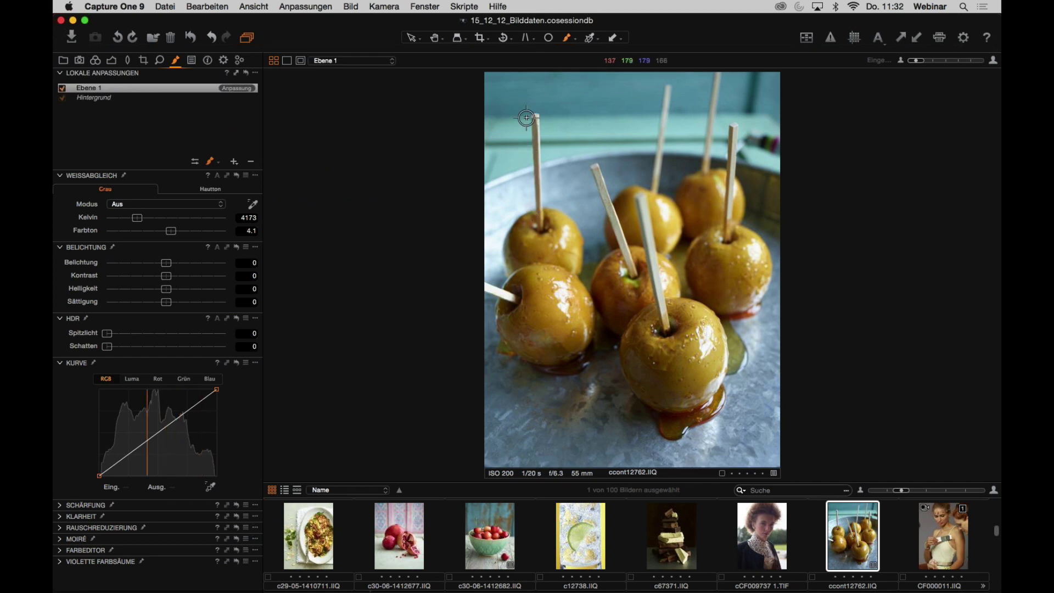
pyautogui.moveTo(526, 118); pyautogui.dragTo(534, 106)
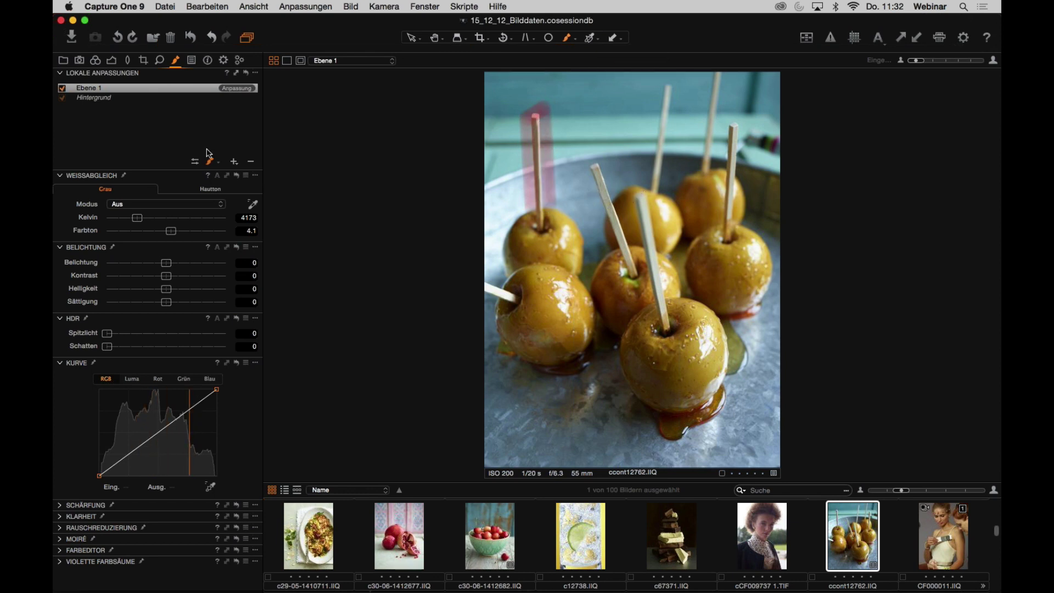
# - Set the mask brush's opacity to 100 and raise its flow for masking the sticks of the caramel apples
pyautogui.rightClick(580, 146)
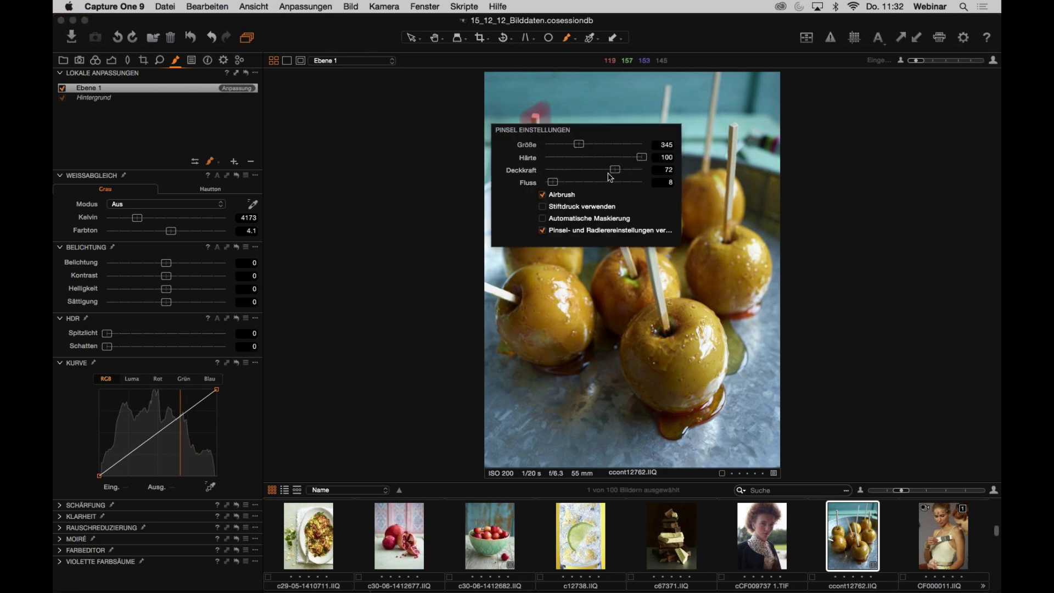
pyautogui.moveTo(615, 171); pyautogui.dragTo(643, 171)
pyautogui.moveTo(554, 182); pyautogui.dragTo(559, 182)
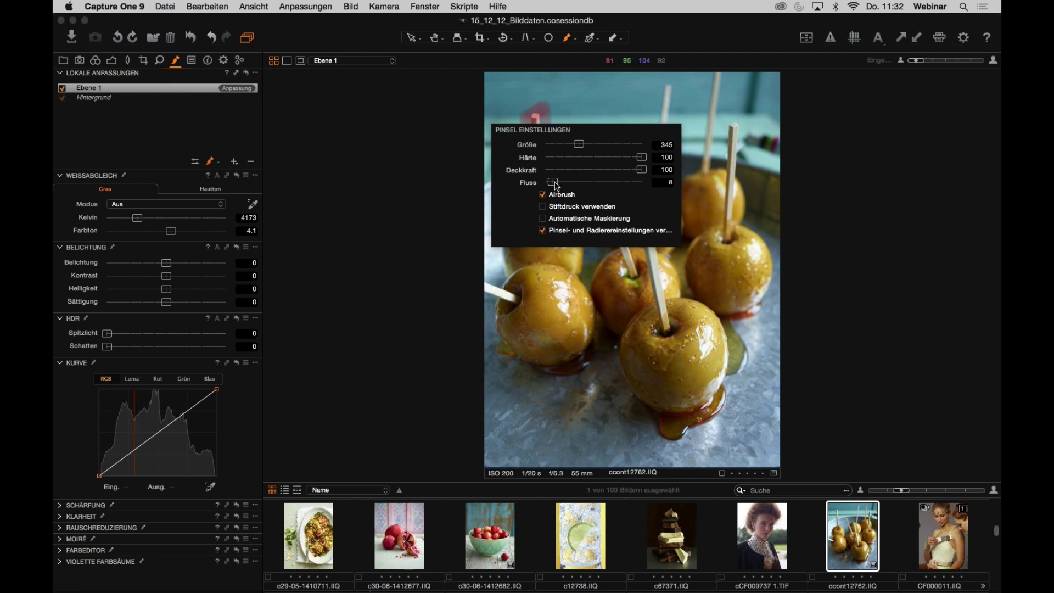
pyautogui.moveTo(629, 185); pyautogui.dragTo(645, 183)
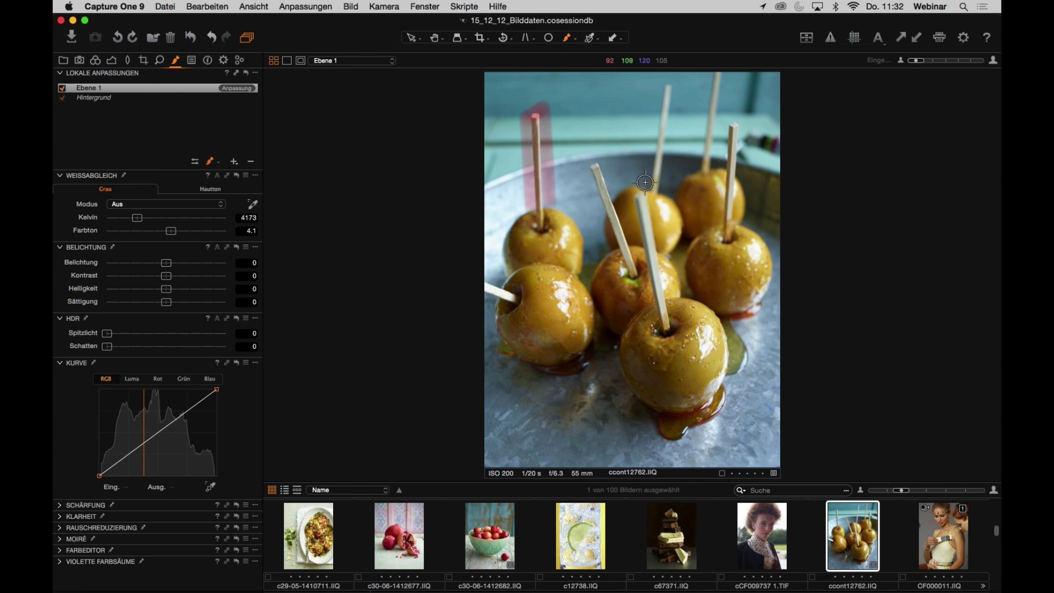
pyautogui.scroll(2, 644, 183)
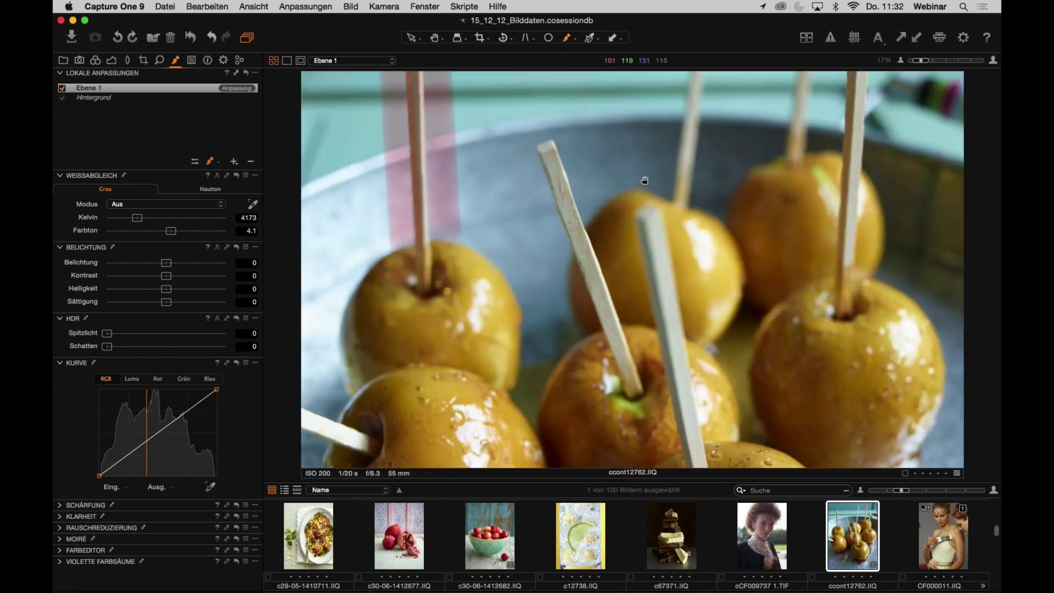
# - Paint connected straight mask strokes along both sides of the rear stick, continuing around the area beside it
pyautogui.scroll(3, 555, 309)
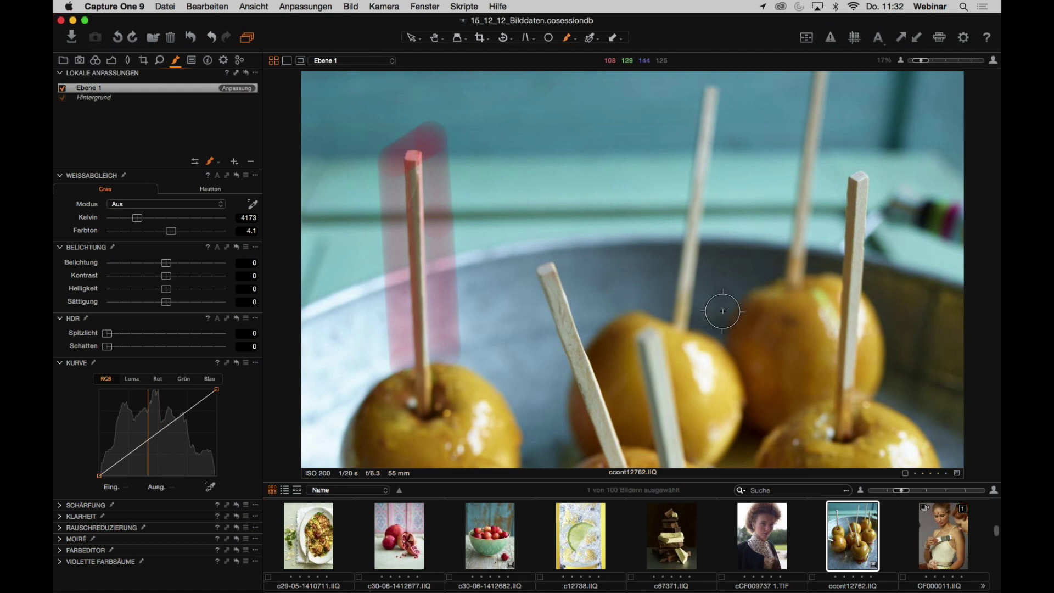
pyautogui.keyDown('shift'); pyautogui.click(659, 305); pyautogui.keyUp('shift')
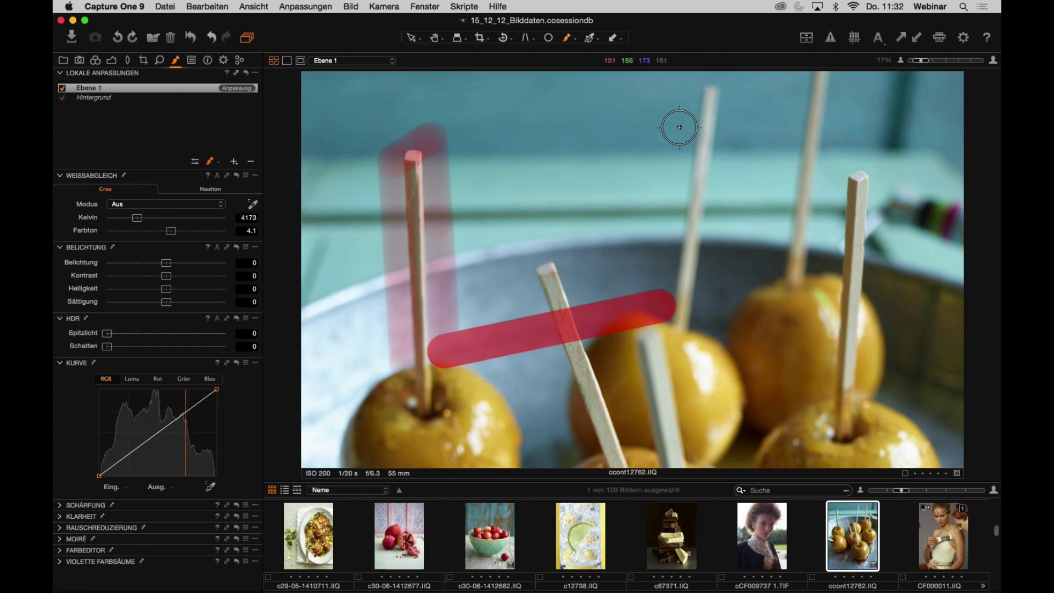
pyautogui.click(688, 95)
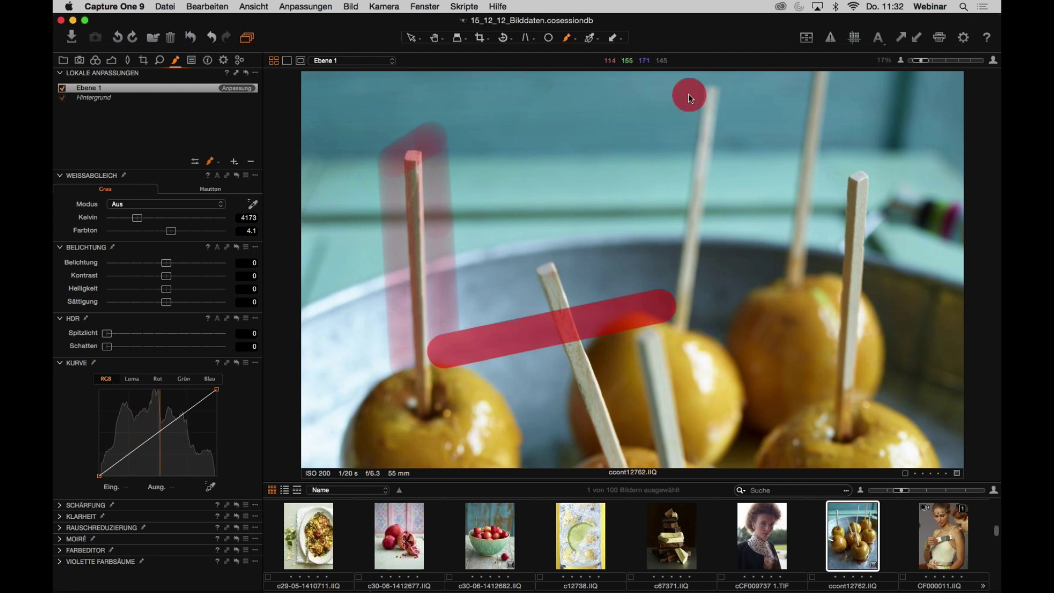
pyautogui.keyDown('shift'); pyautogui.click(662, 300); pyautogui.keyUp('shift')
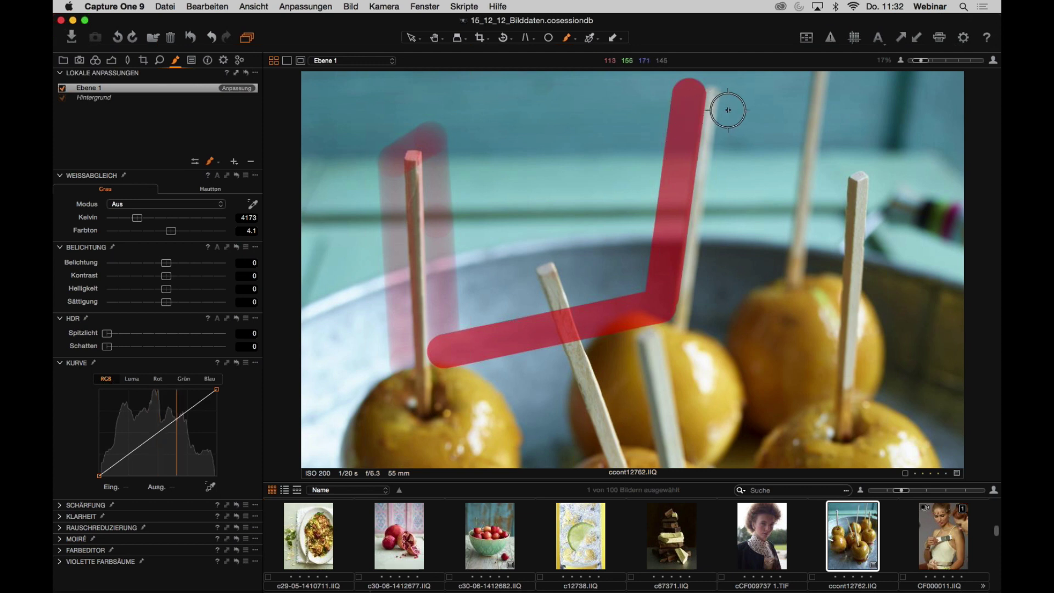
pyautogui.click(697, 326)
pyautogui.moveTo(697, 327)
pyautogui.mouseDown()
pyautogui.moveTo(747, 86)
pyautogui.moveTo(737, 103)
pyautogui.moveTo(796, 96)
pyautogui.mouseUp()
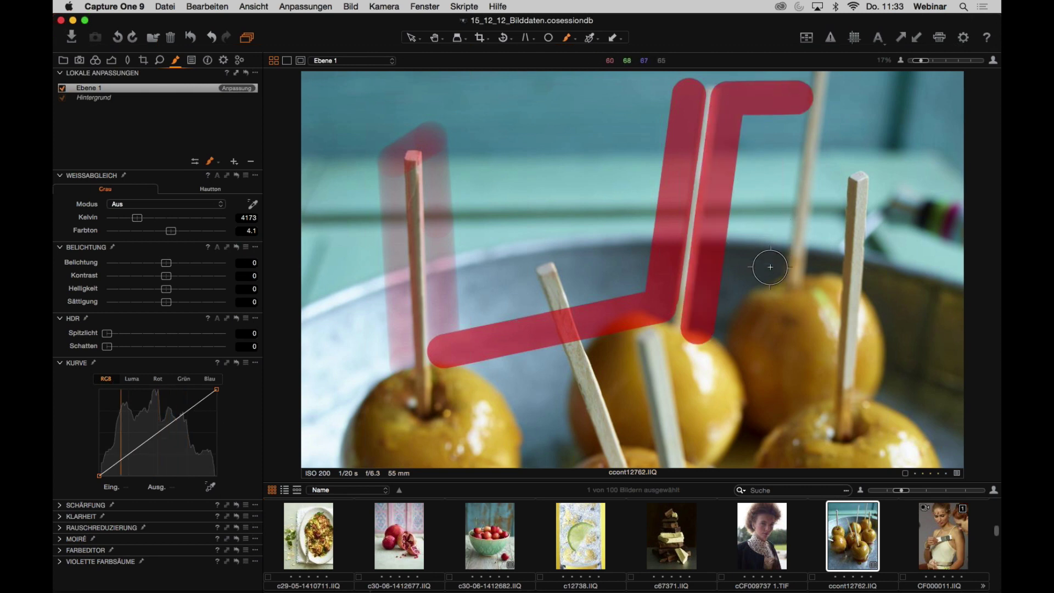
pyautogui.moveTo(770, 268); pyautogui.dragTo(714, 316)
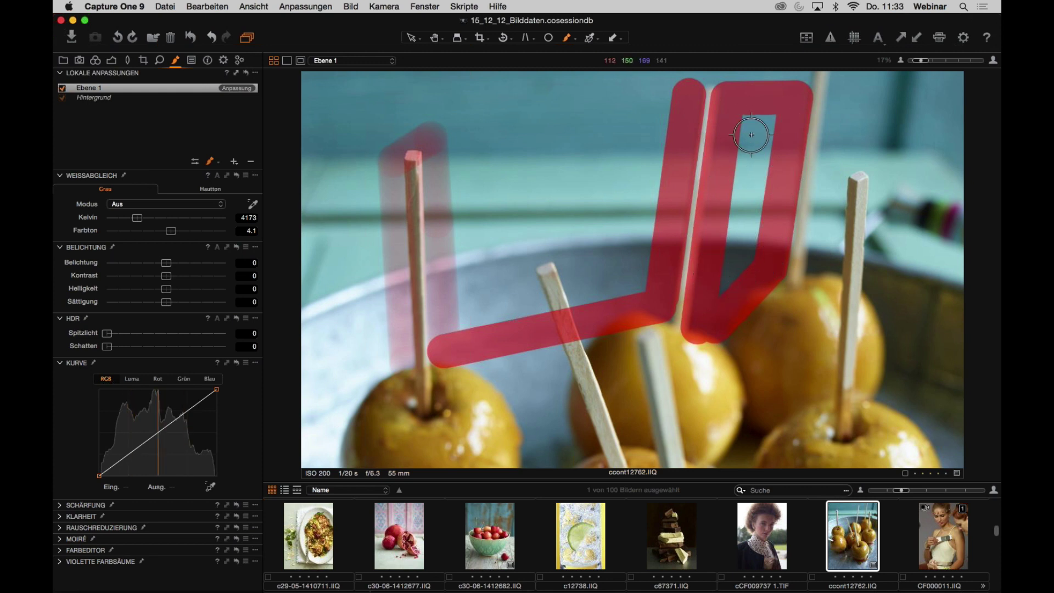
# - On a new layer replacing the old one, outline a closed area between the upright sticks with straight mask strokes and fill the mask
pyautogui.click(251, 163)
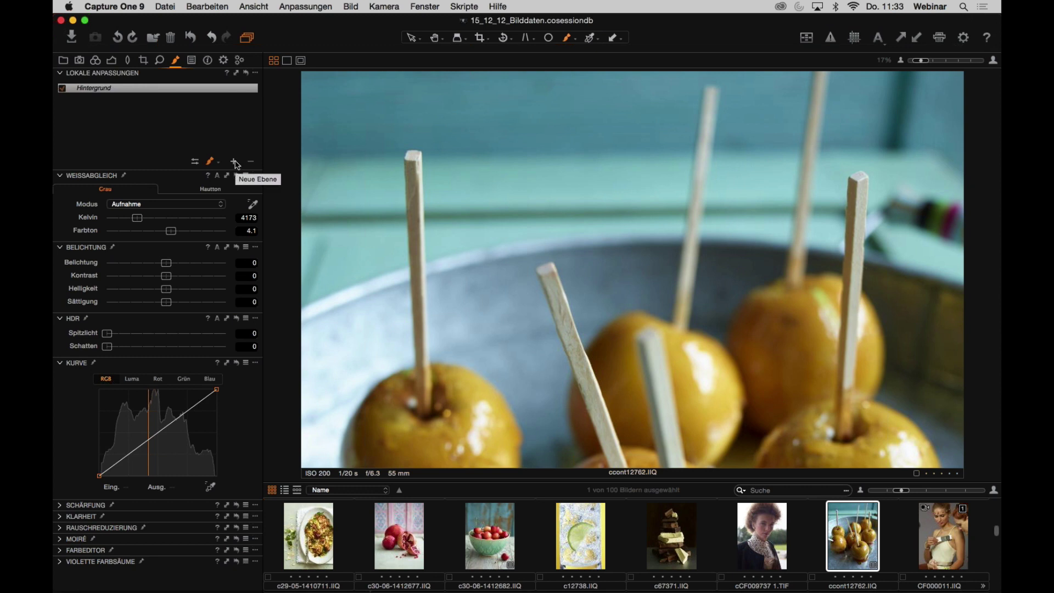
pyautogui.click(235, 162)
pyautogui.click(511, 200)
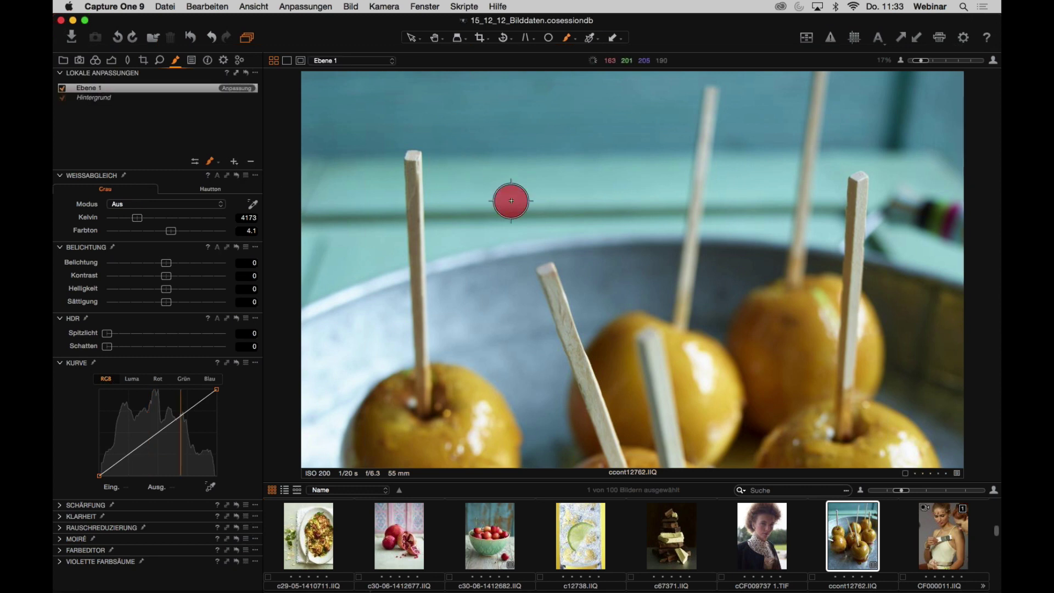
pyautogui.keyDown('shift'); pyautogui.click(629, 195); pyautogui.keyUp('shift')
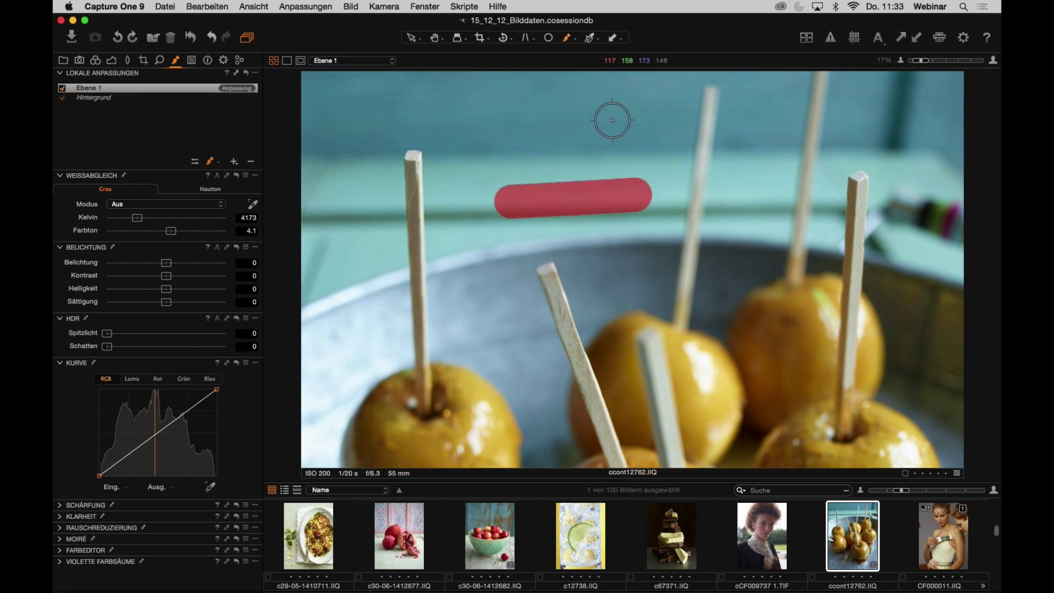
pyautogui.keyDown('shift'); pyautogui.click(612, 118); pyautogui.keyUp('shift')
pyautogui.keyDown('shift'); pyautogui.click(514, 180); pyautogui.keyUp('shift')
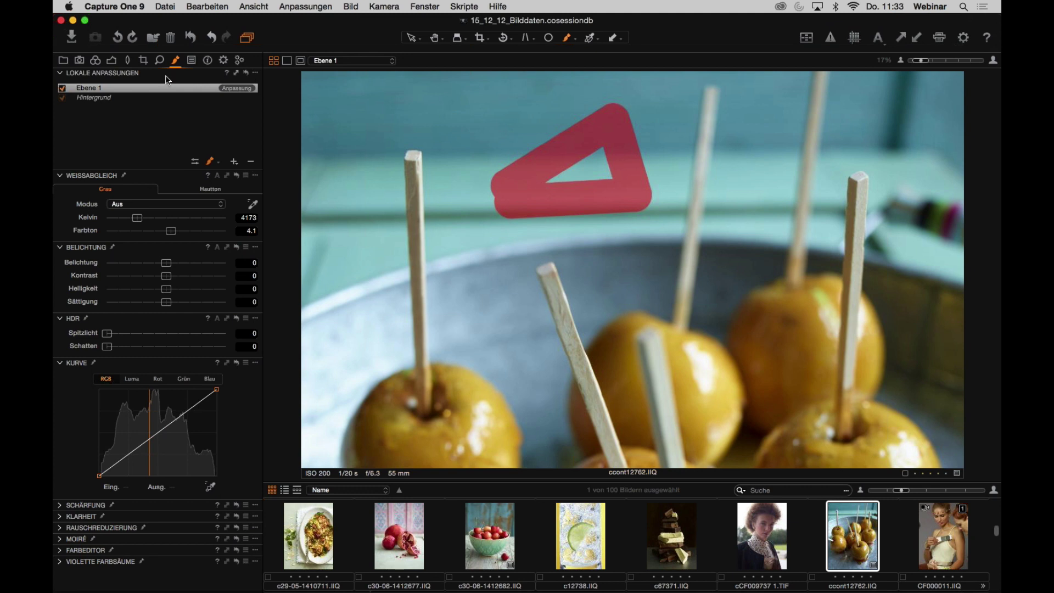
pyautogui.click(255, 74)
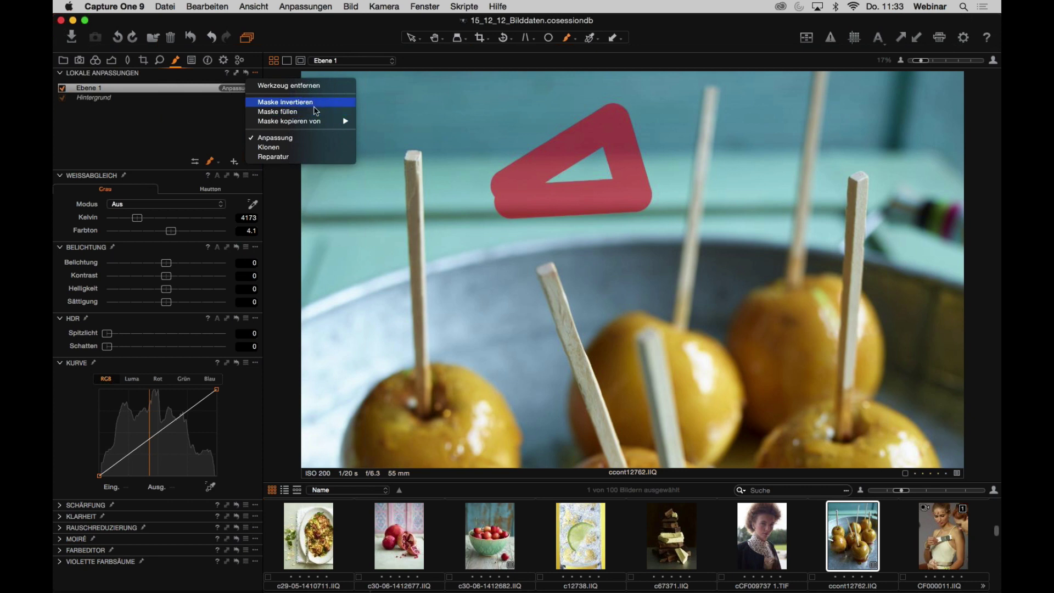
pyautogui.press('Escape')
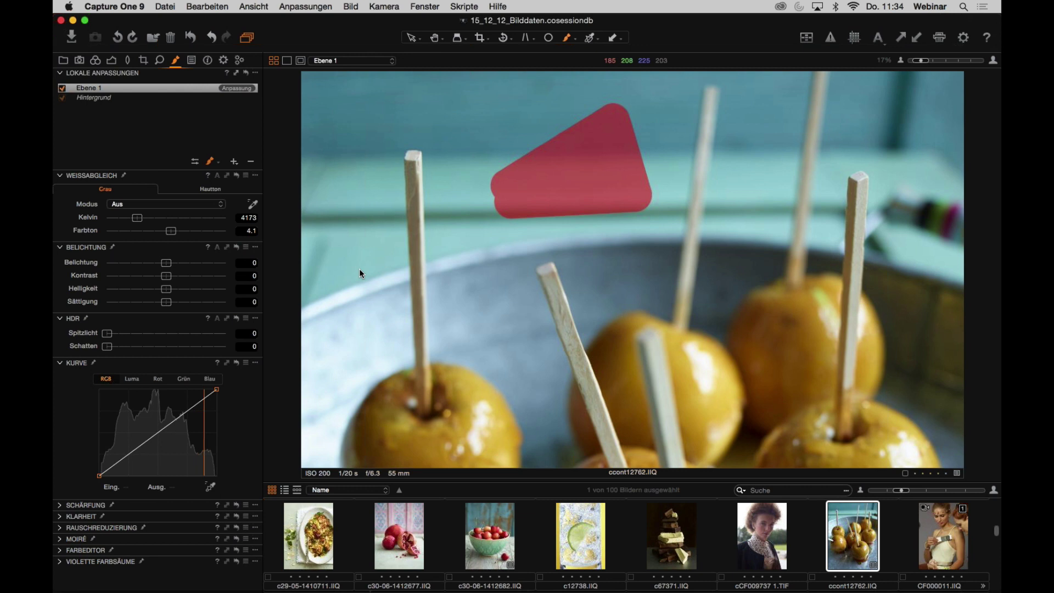
# - Enlarge the thumbnail browser, look through the session's images and select 20060919_157.tif
pyautogui.click(112, 61)
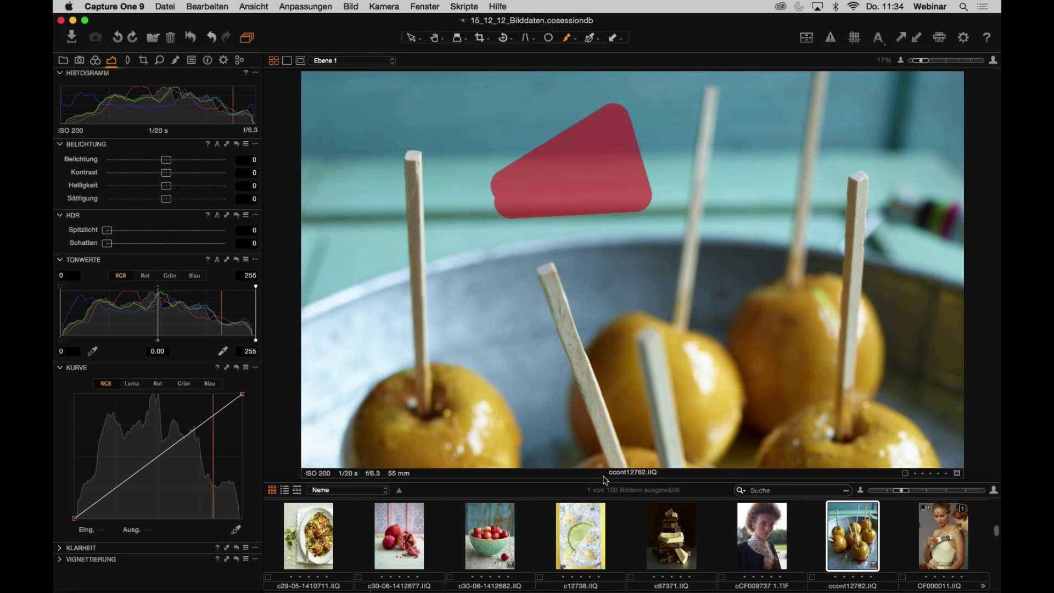
pyautogui.moveTo(607, 477); pyautogui.dragTo(608, 288)
pyautogui.scroll(-10, 620, 373)
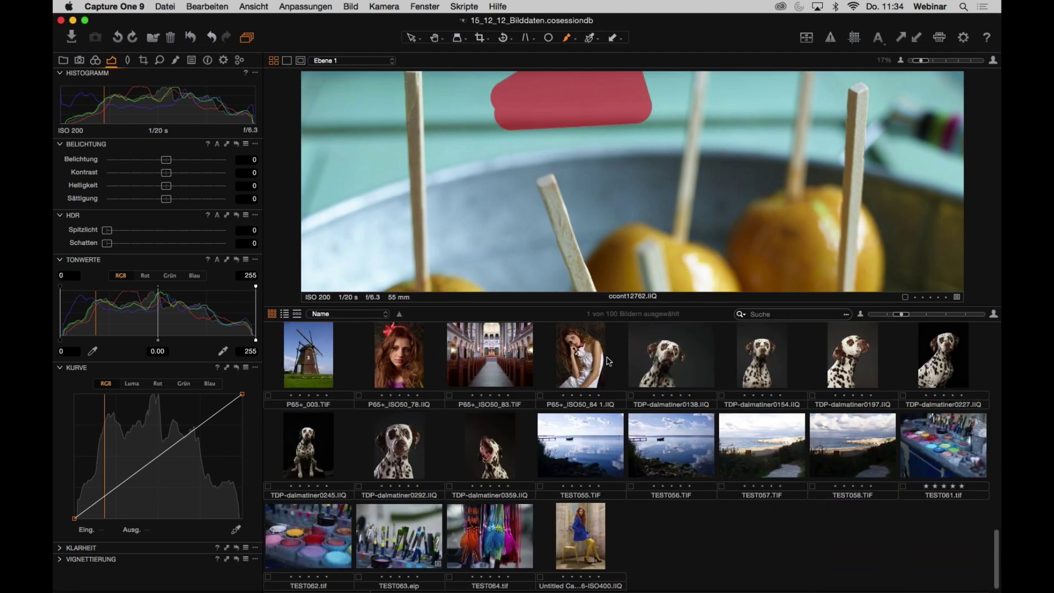
pyautogui.scroll(6, 615, 373)
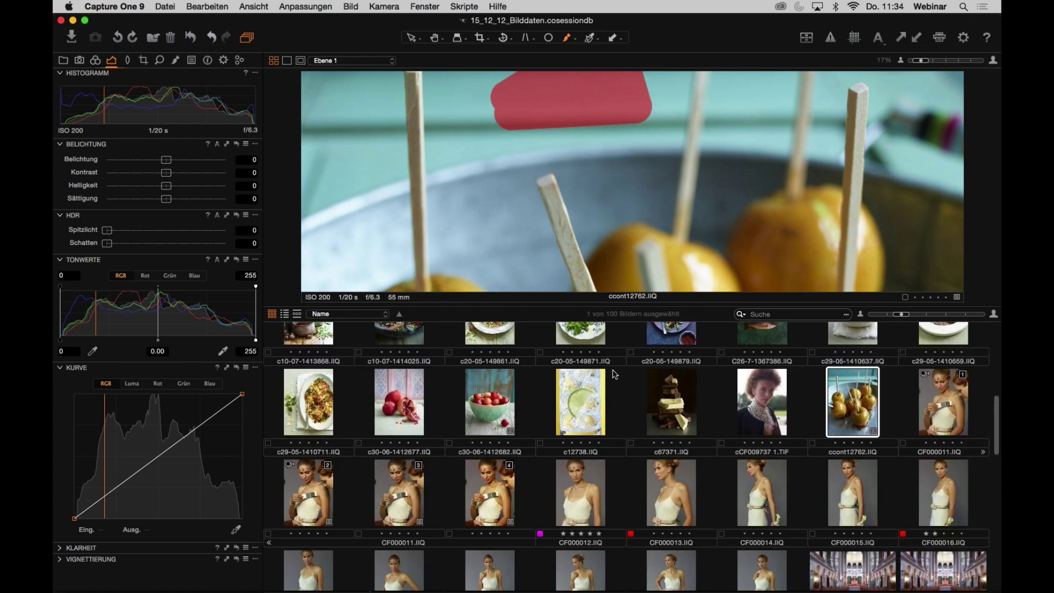
pyautogui.scroll(3, 615, 374)
pyautogui.scroll(3, 614, 373)
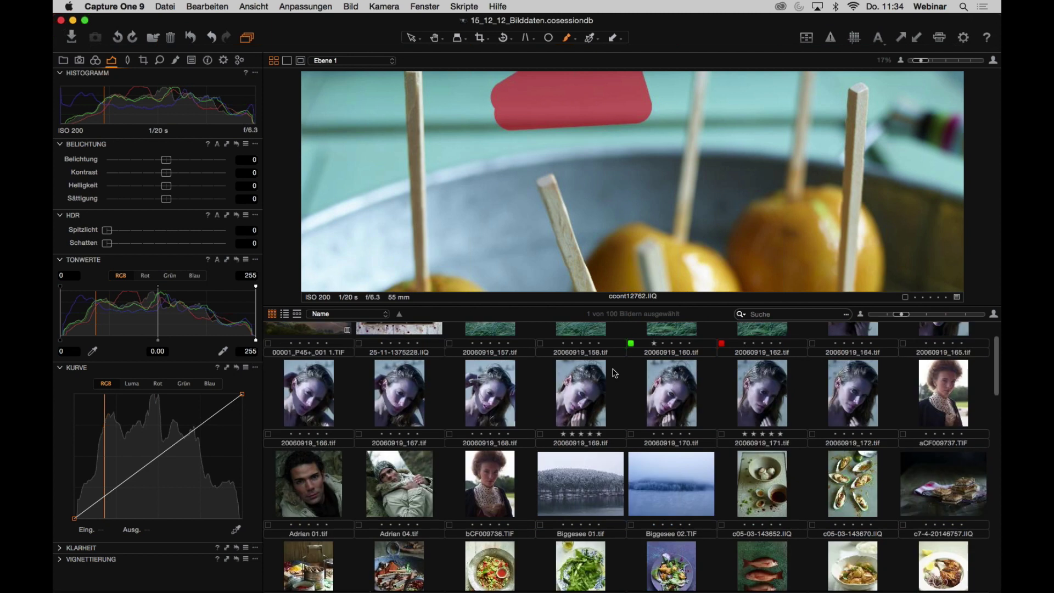
pyautogui.scroll(-10, 616, 374)
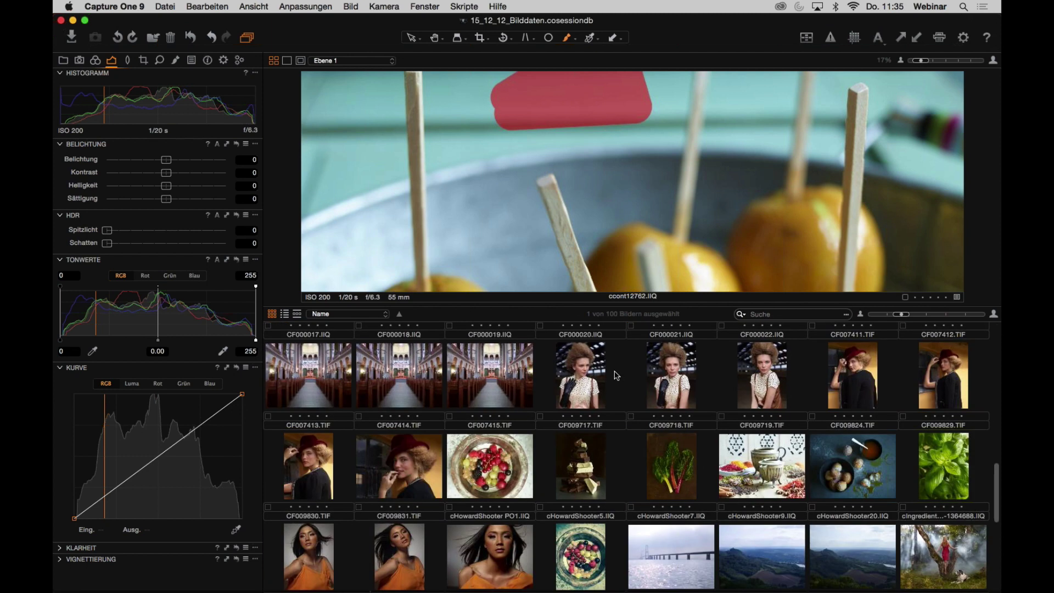
pyautogui.scroll(-3, 616, 375)
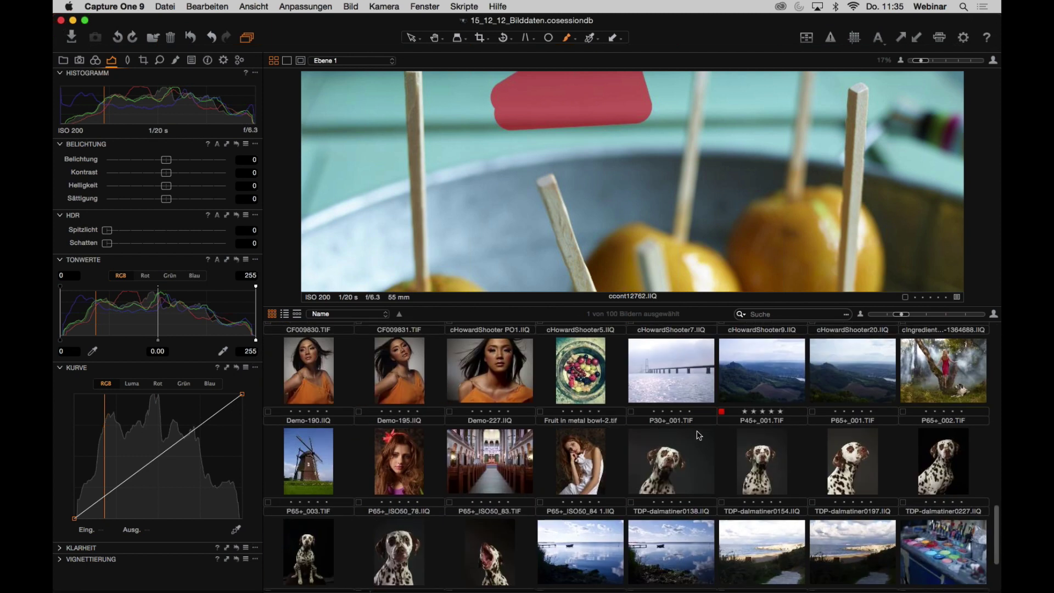
pyautogui.scroll(-3, 697, 434)
pyautogui.scroll(15, 692, 429)
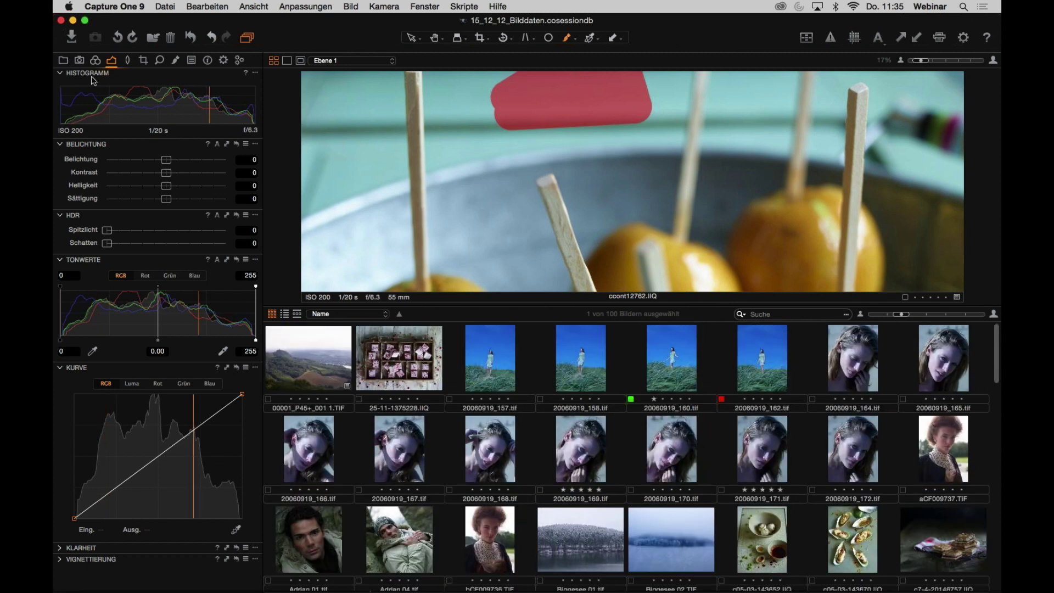
pyautogui.click(495, 369)
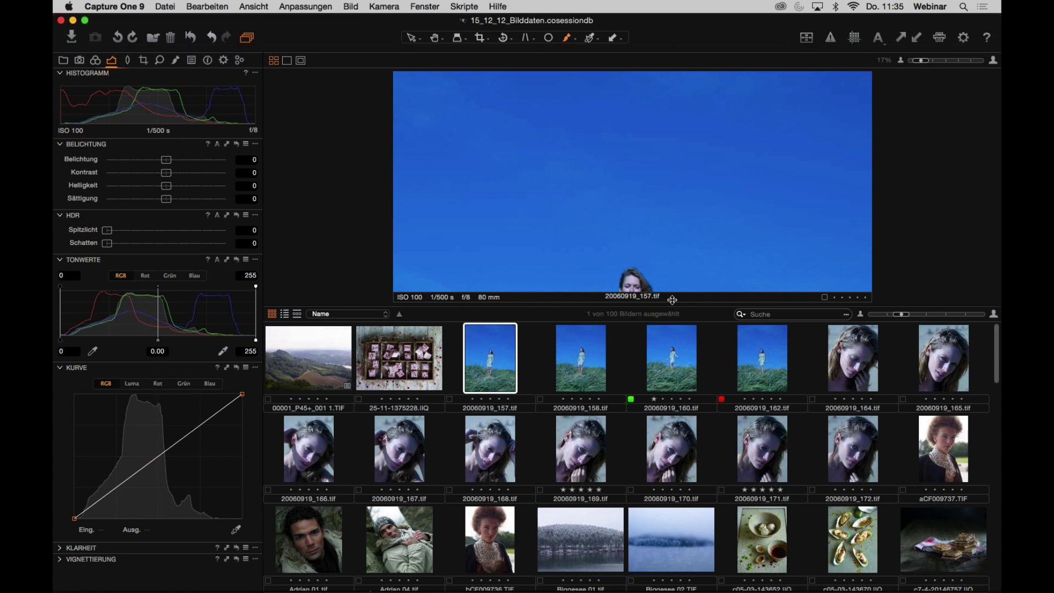
# - Hide the thumbnail browser and fit the whole image of the woman in the dunes into the viewer
pyautogui.moveTo(672, 300); pyautogui.dragTo(673, 454)
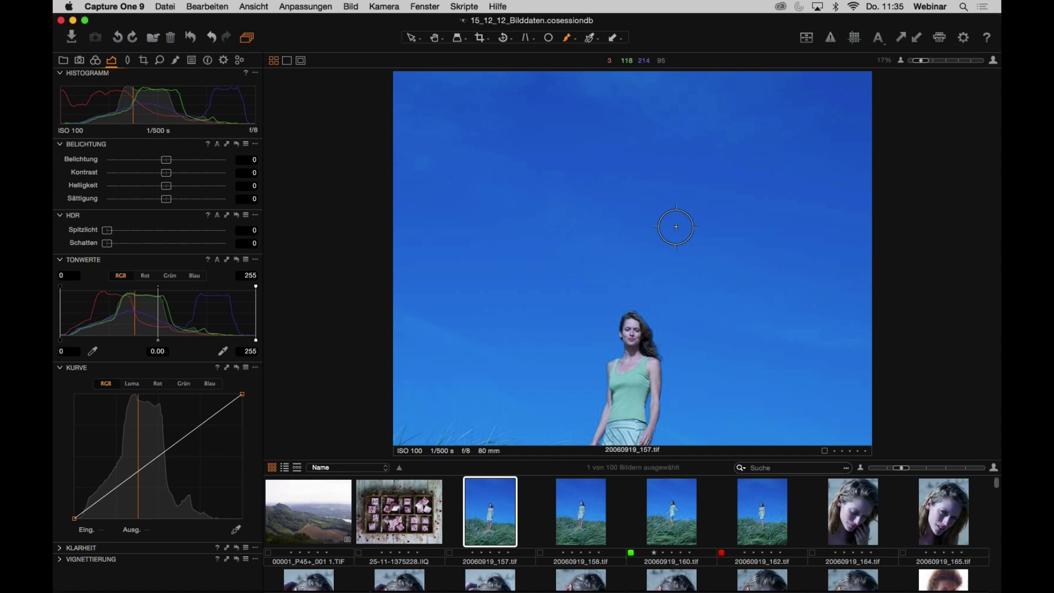
pyautogui.press('super+b')
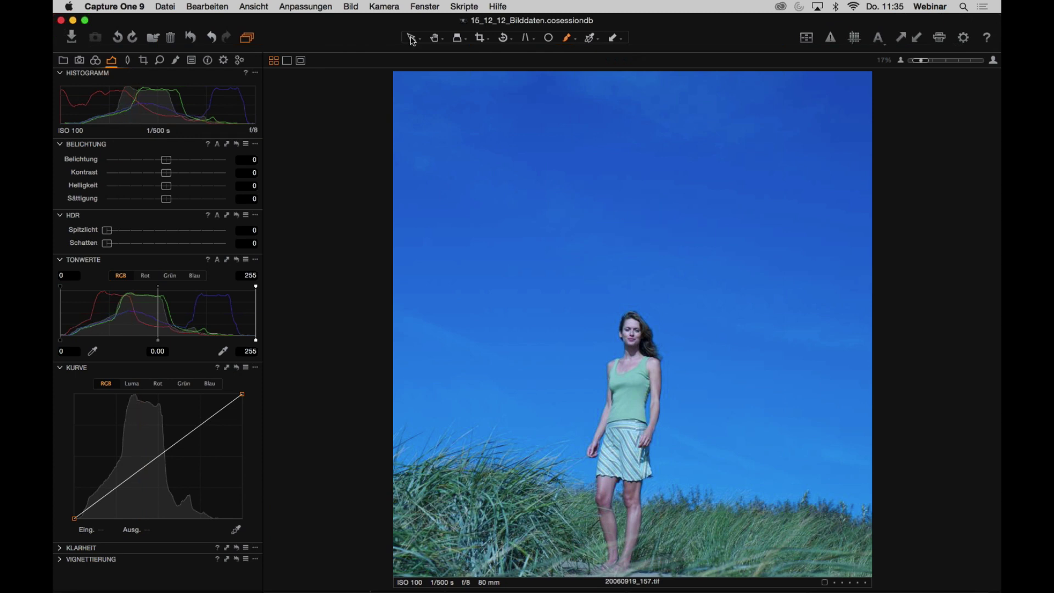
pyautogui.click(437, 38)
pyautogui.moveTo(554, 250); pyautogui.dragTo(545, 242)
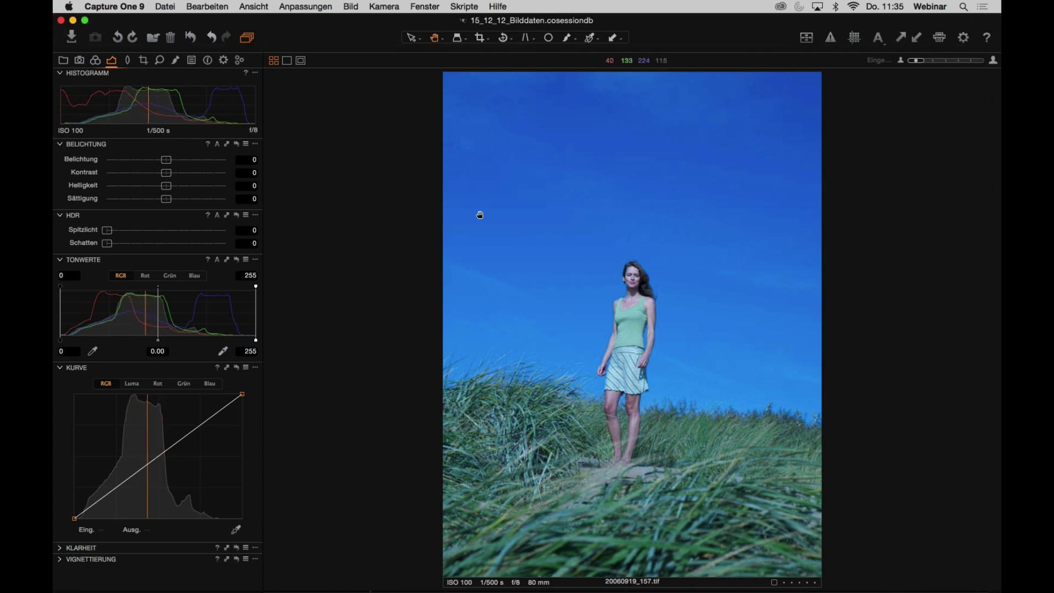
# - Pick the blue of the sky as a color range in the Color Editor's advanced mode (Erweitert)
pyautogui.click(96, 61)
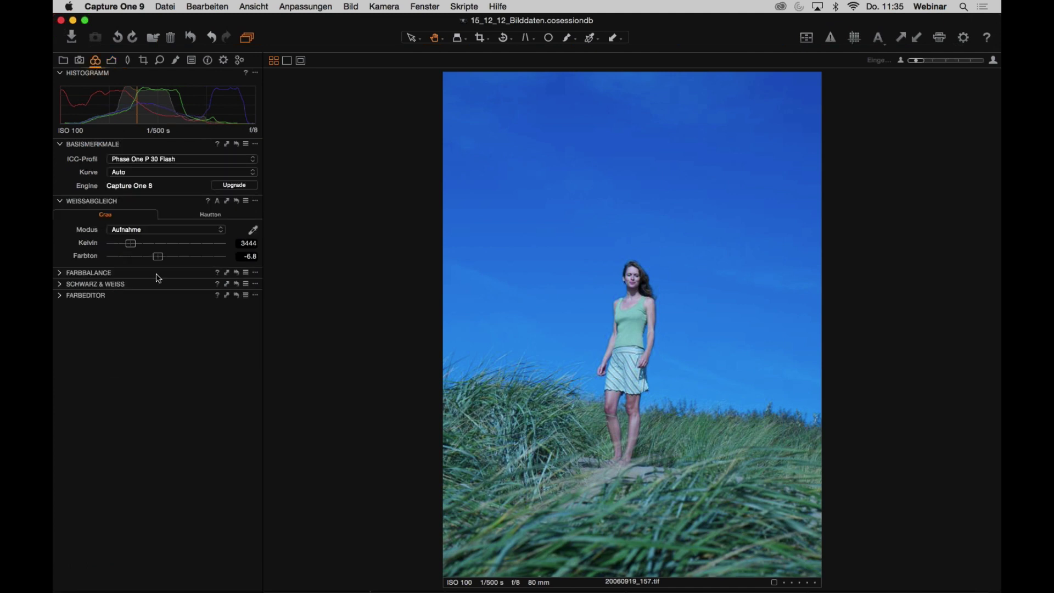
pyautogui.click(61, 296)
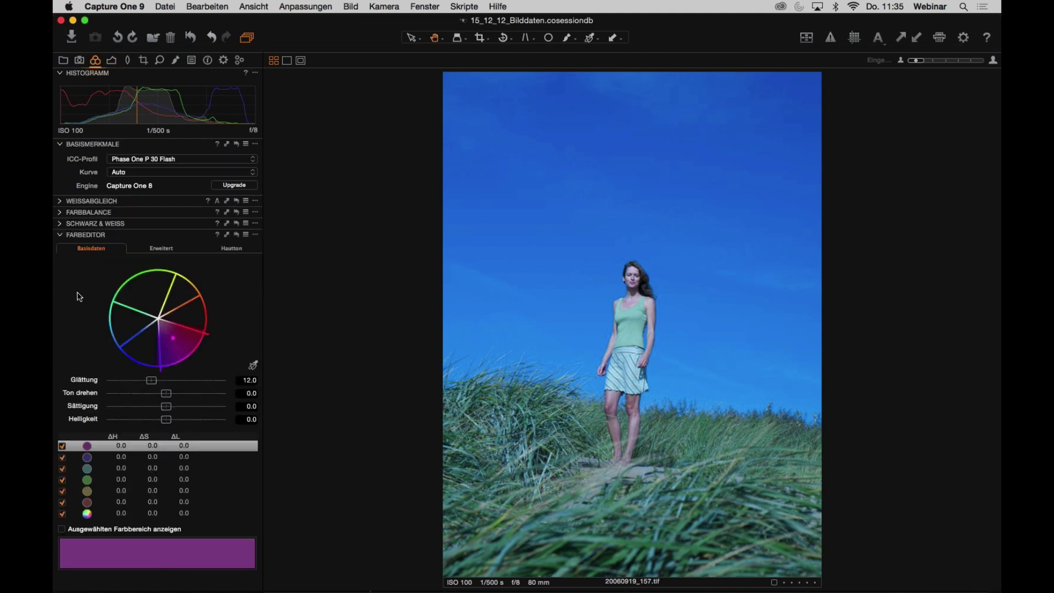
pyautogui.click(177, 252)
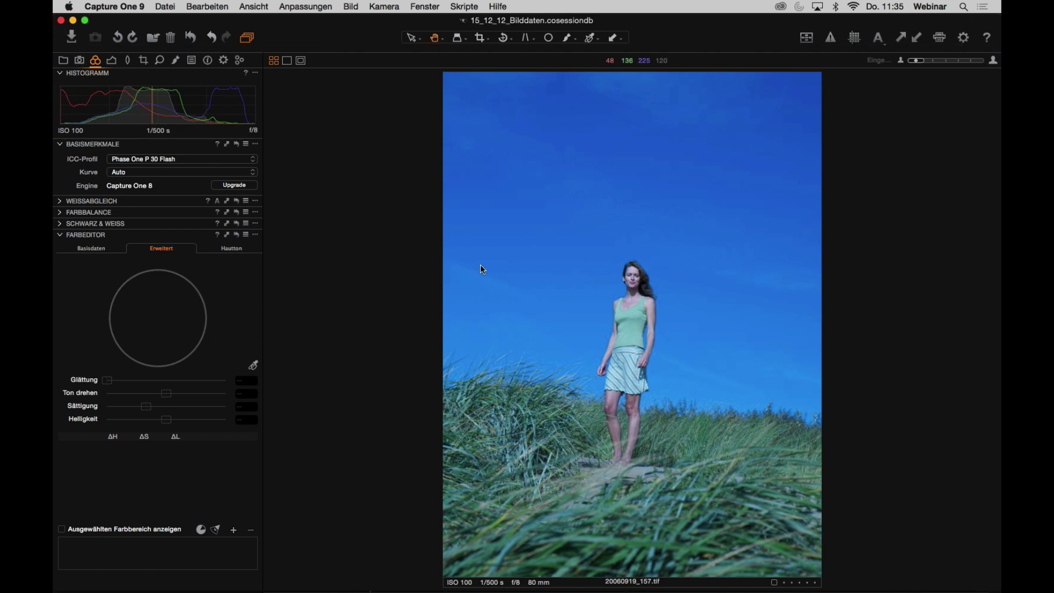
pyautogui.click(254, 365)
pyautogui.click(601, 180)
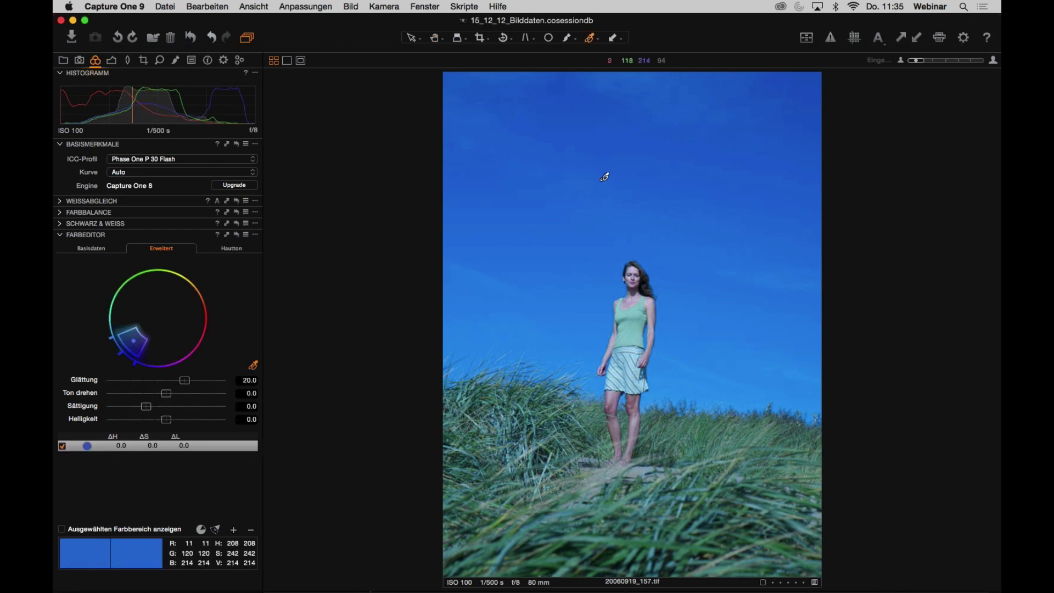
# - Upgrade the image's engine to Capture One 9 and turn on the display of the selected color range
pyautogui.click(252, 188)
pyautogui.click(630, 258)
pyautogui.click(62, 530)
pyautogui.click(435, 39)
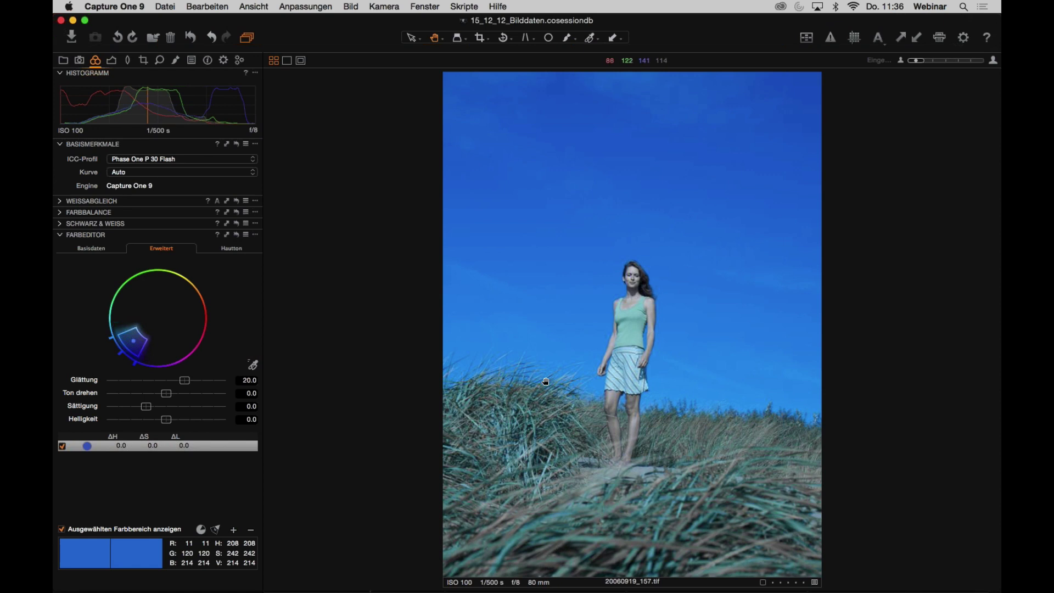
# - Check the selected blue range at 100% on the grass and the woman, and extend the range's inner edge to the color wheel's center
pyautogui.click(546, 381)
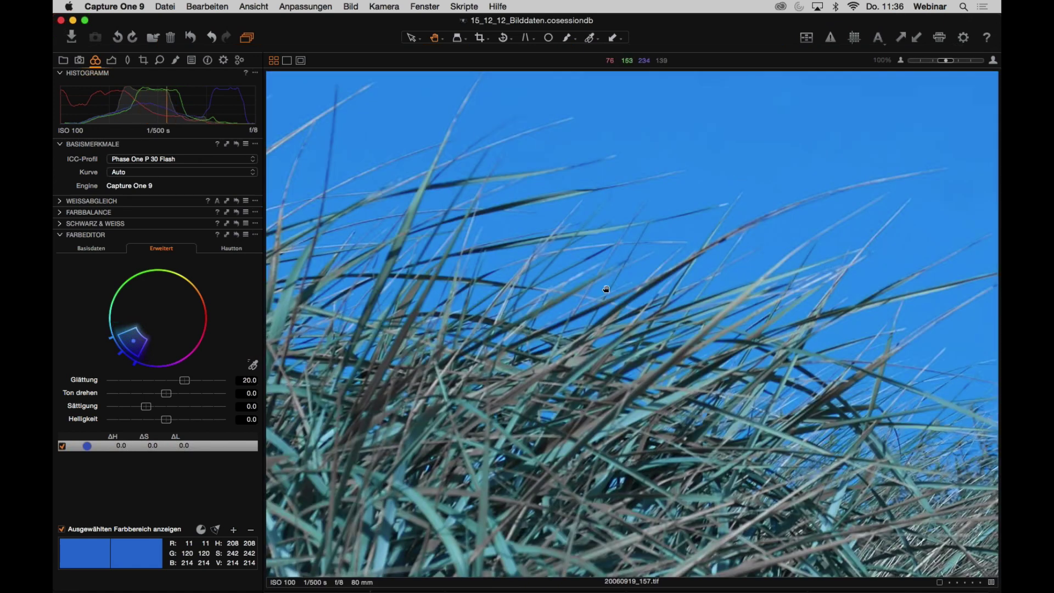
pyautogui.click(678, 270)
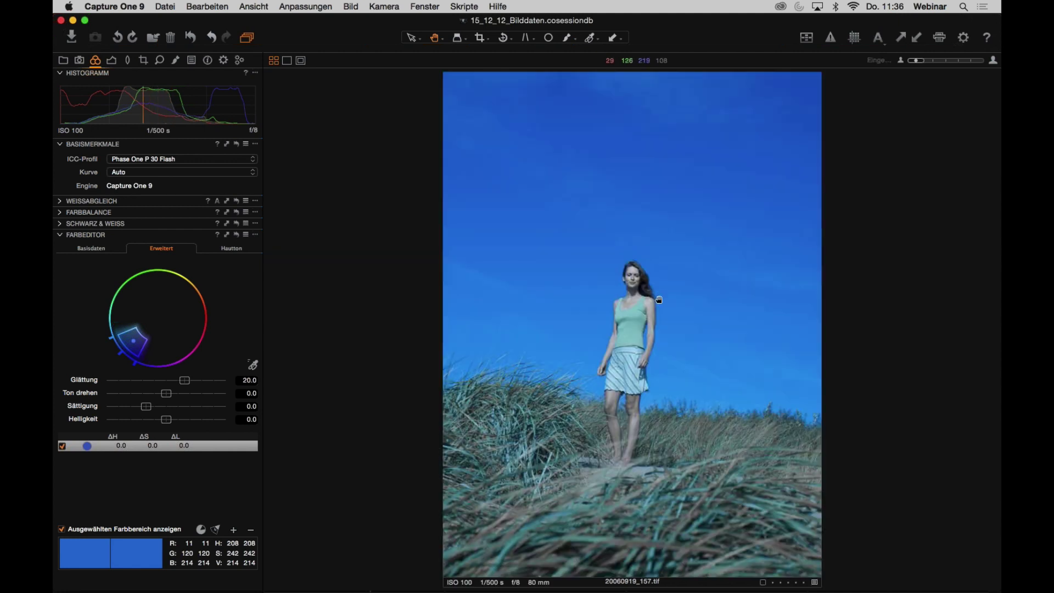
pyautogui.click(653, 299)
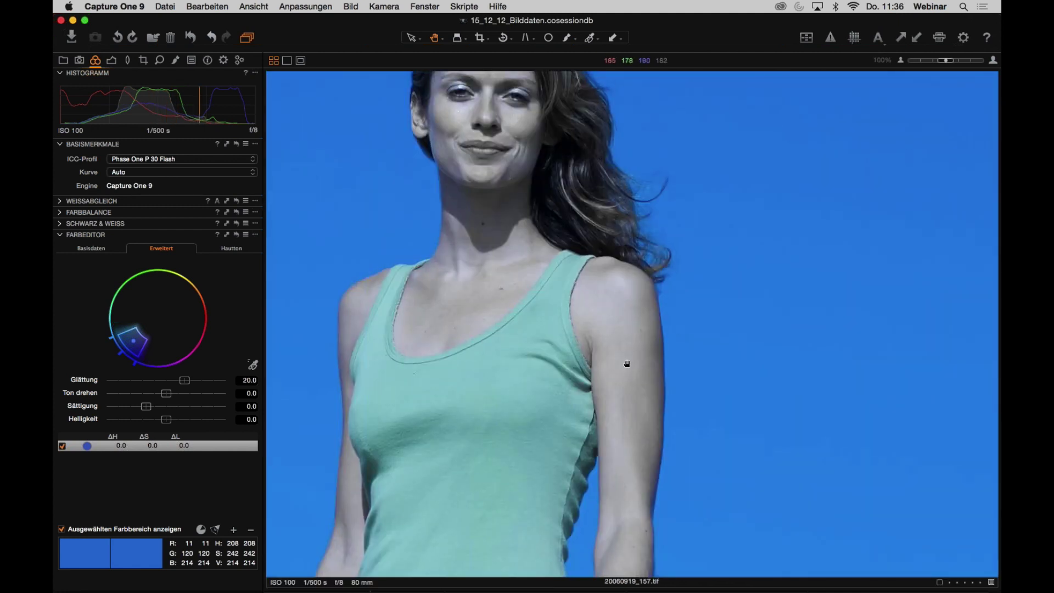
pyautogui.moveTo(626, 365); pyautogui.dragTo(545, 299)
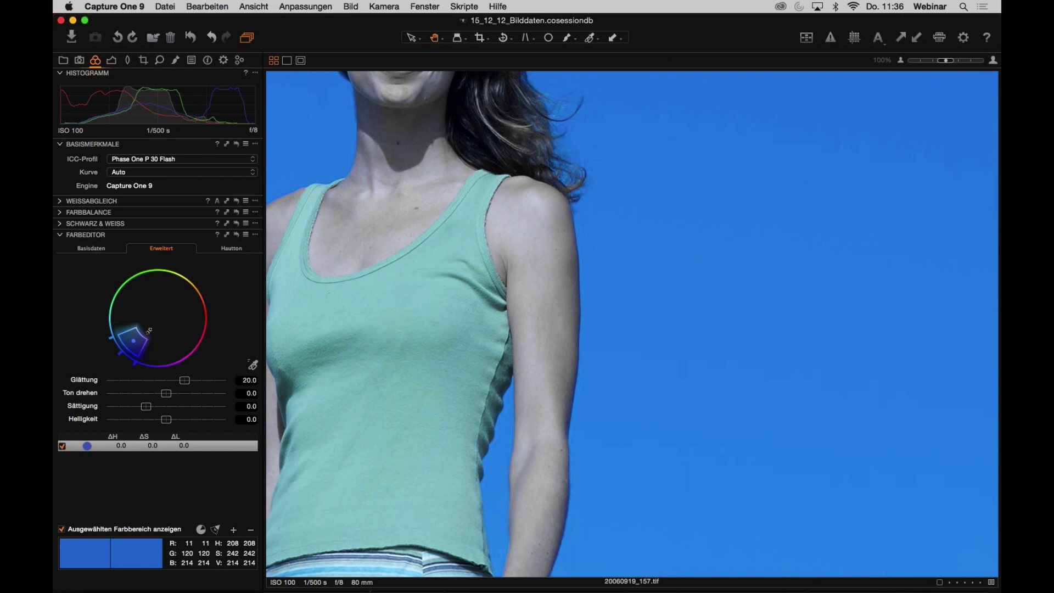
pyautogui.moveTo(148, 331); pyautogui.dragTo(149, 331)
# - Examine the Color Editor's additional options, such as creating a masked layer from the selection, and return to the full image
pyautogui.click(255, 235)
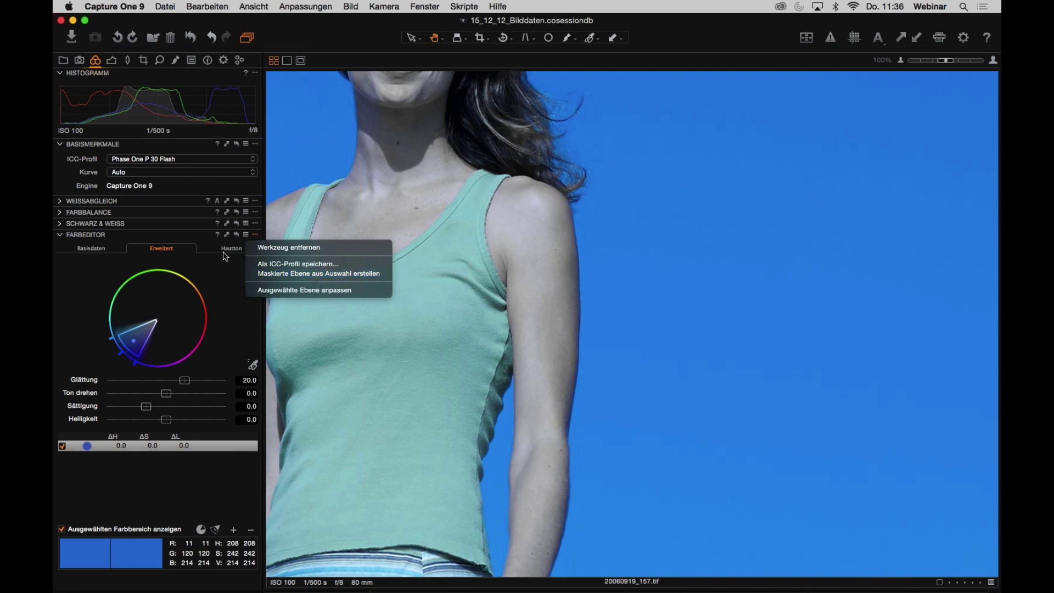
pyautogui.click(223, 297)
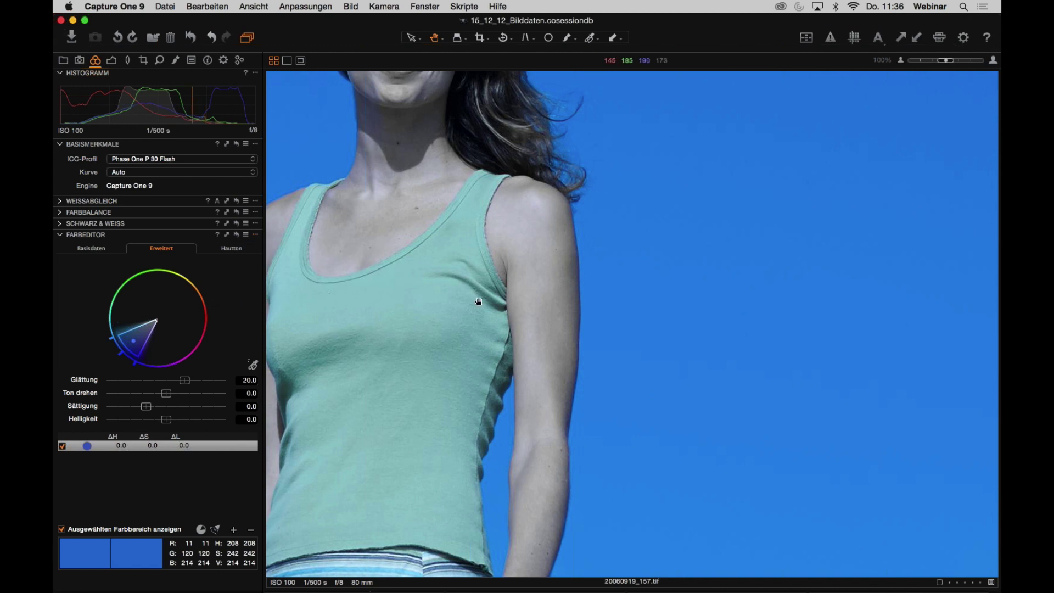
pyautogui.doubleClick(502, 286)
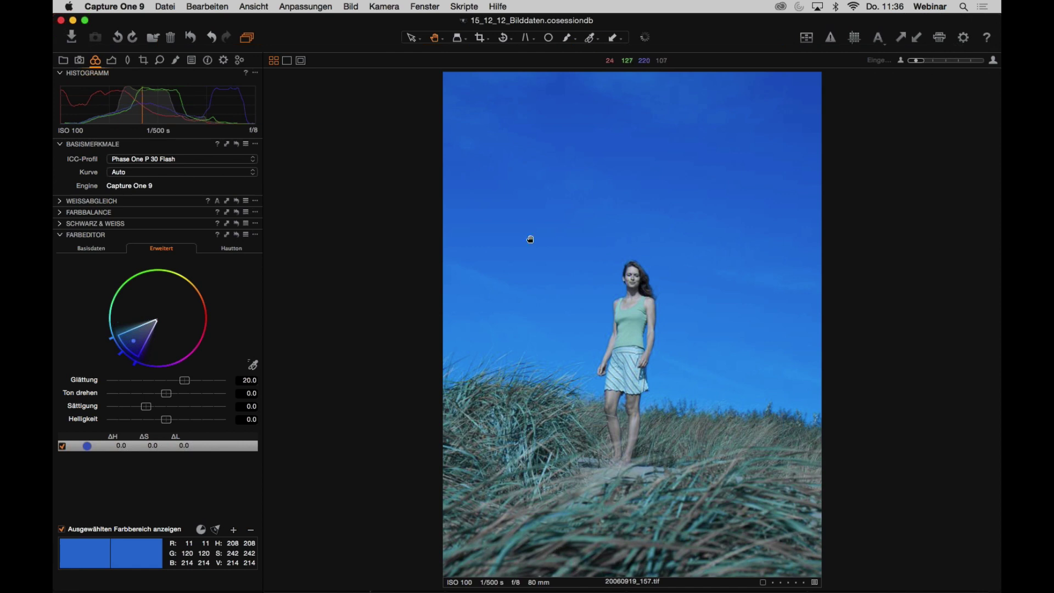
# - Examine the Color Editor's additional options and its Basisdaten and Hautton modes, and return to the blue range in Erweitert mode
pyautogui.click(256, 235)
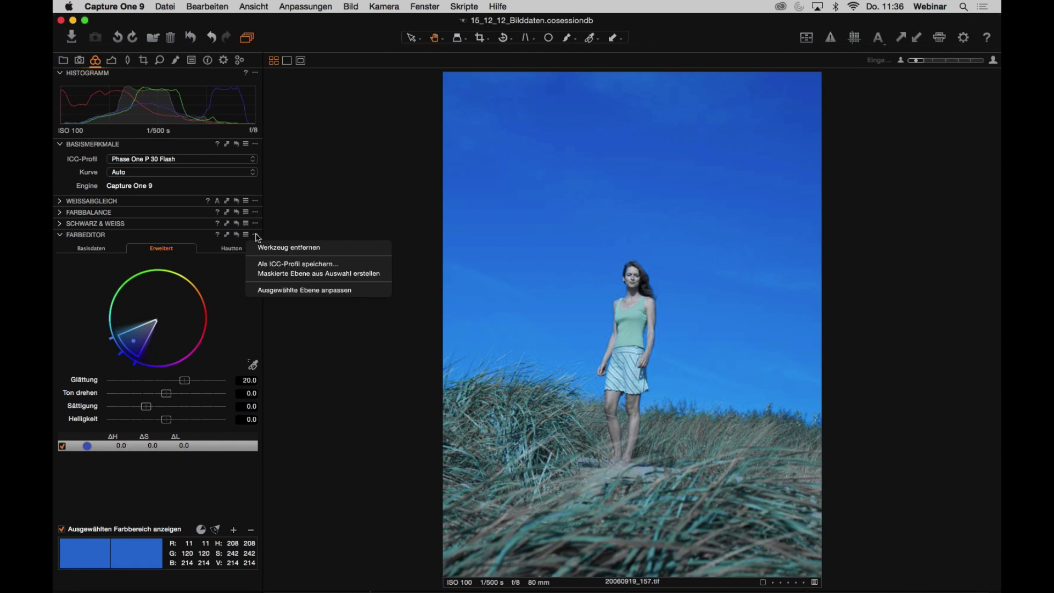
pyautogui.click(382, 277)
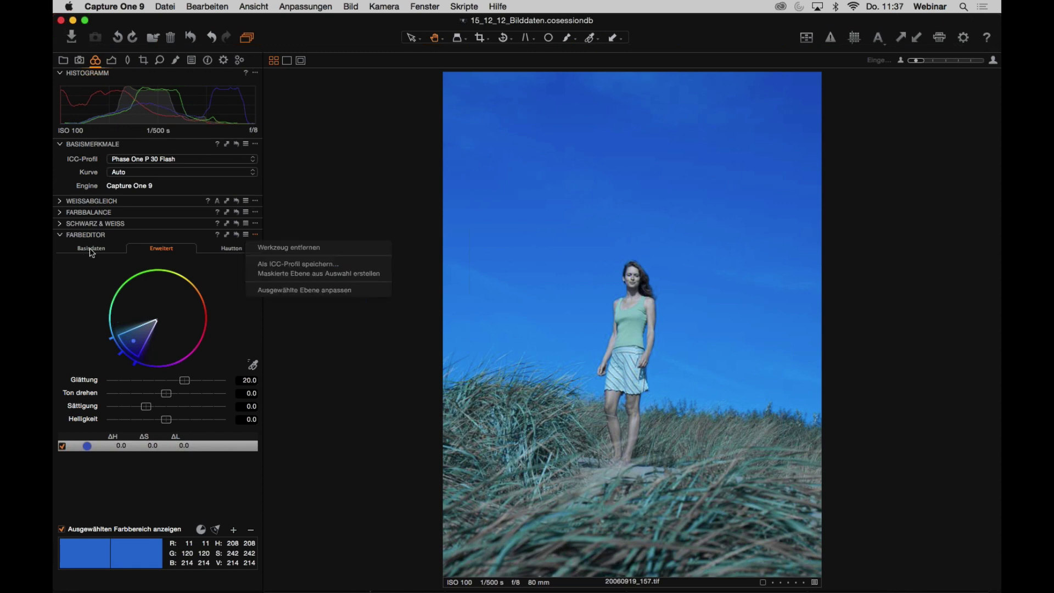
pyautogui.click(91, 250)
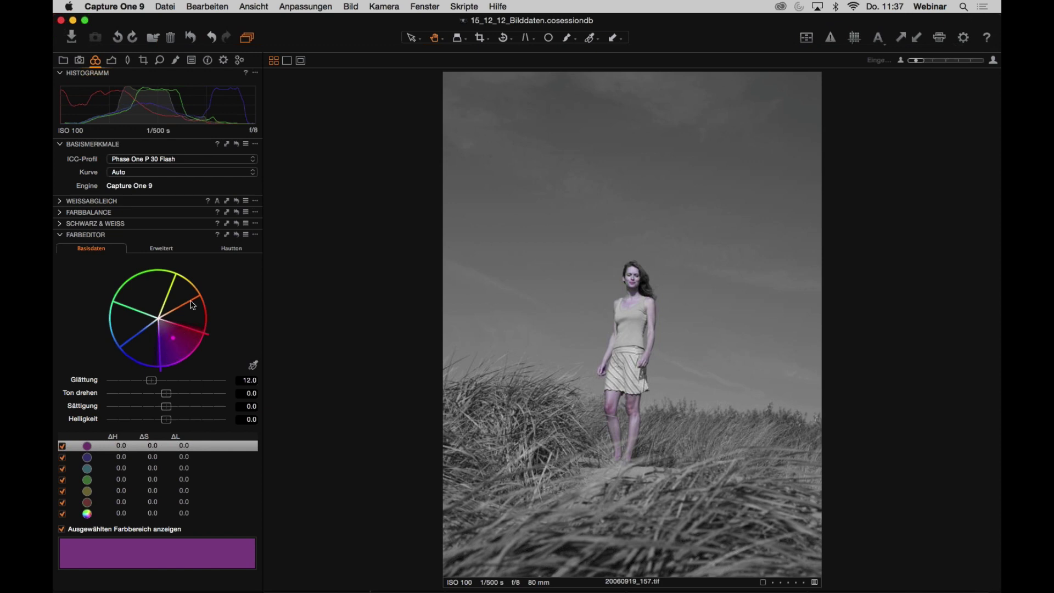
pyautogui.moveTo(186, 328); pyautogui.dragTo(185, 332)
pyautogui.click(246, 251)
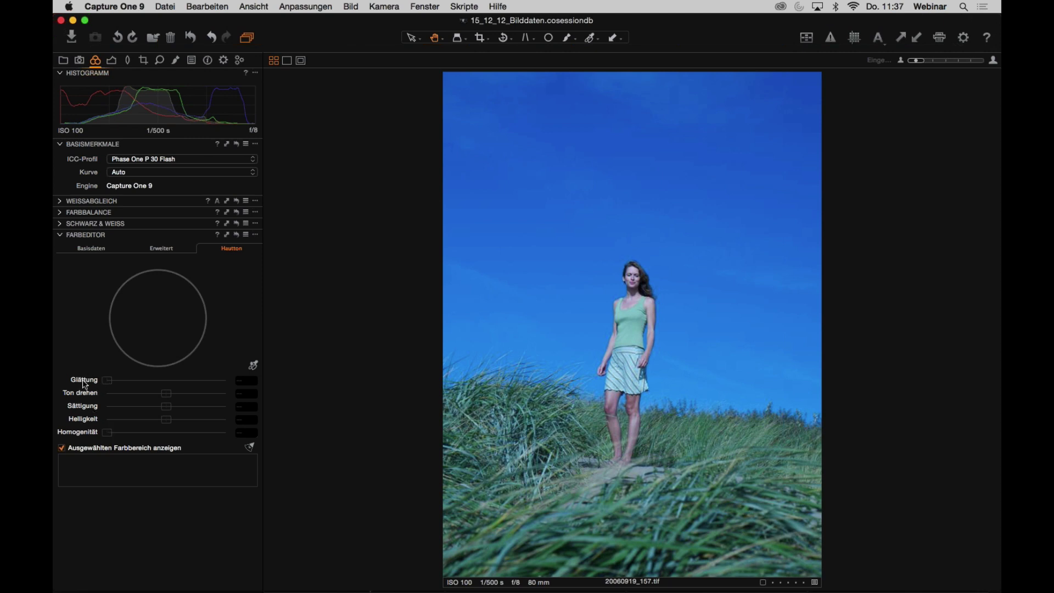
pyautogui.click(255, 234)
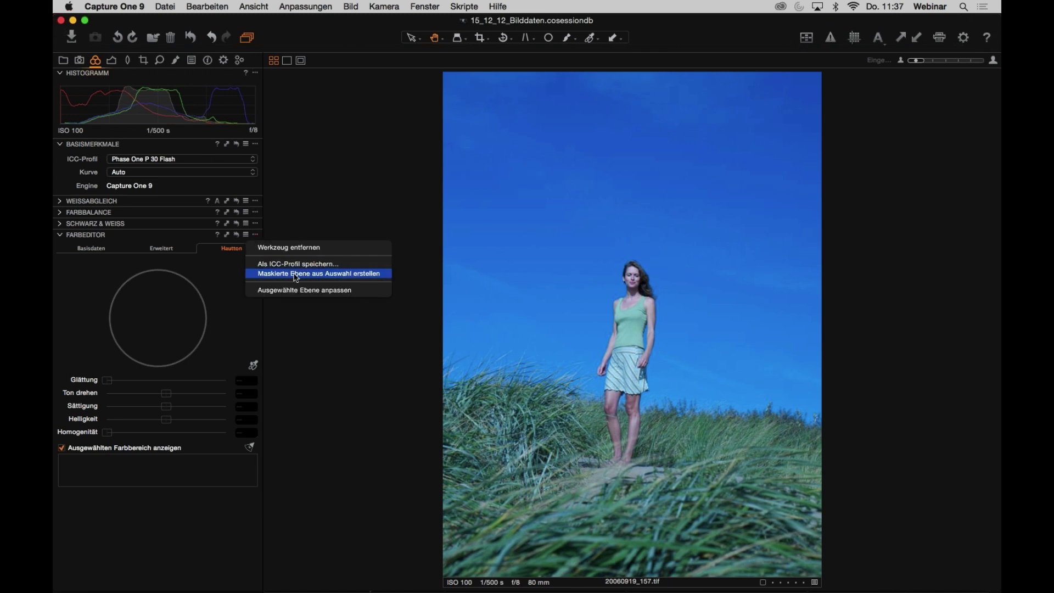
pyautogui.click(365, 279)
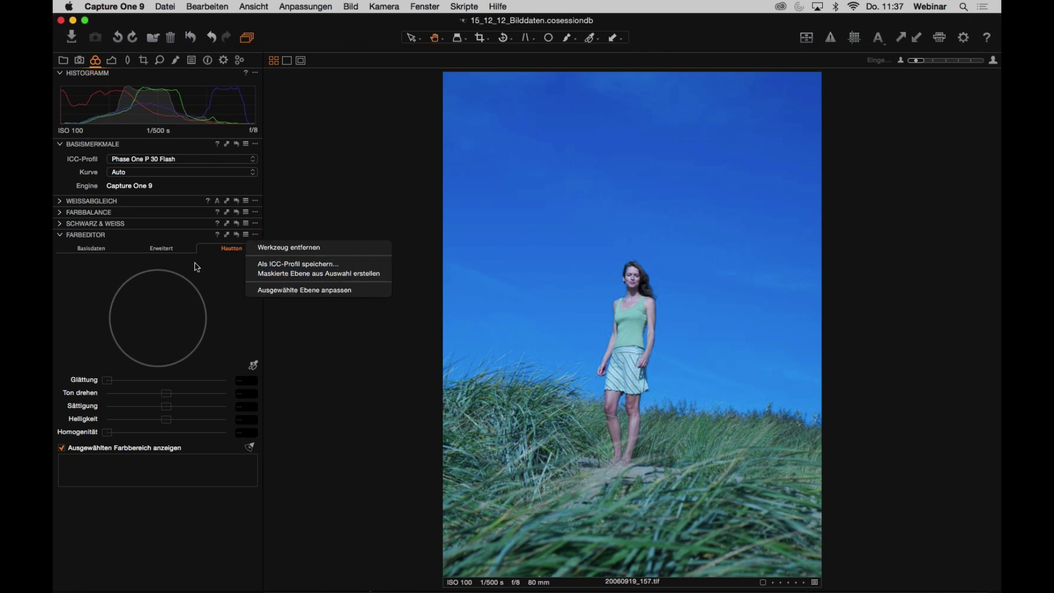
pyautogui.click(178, 252)
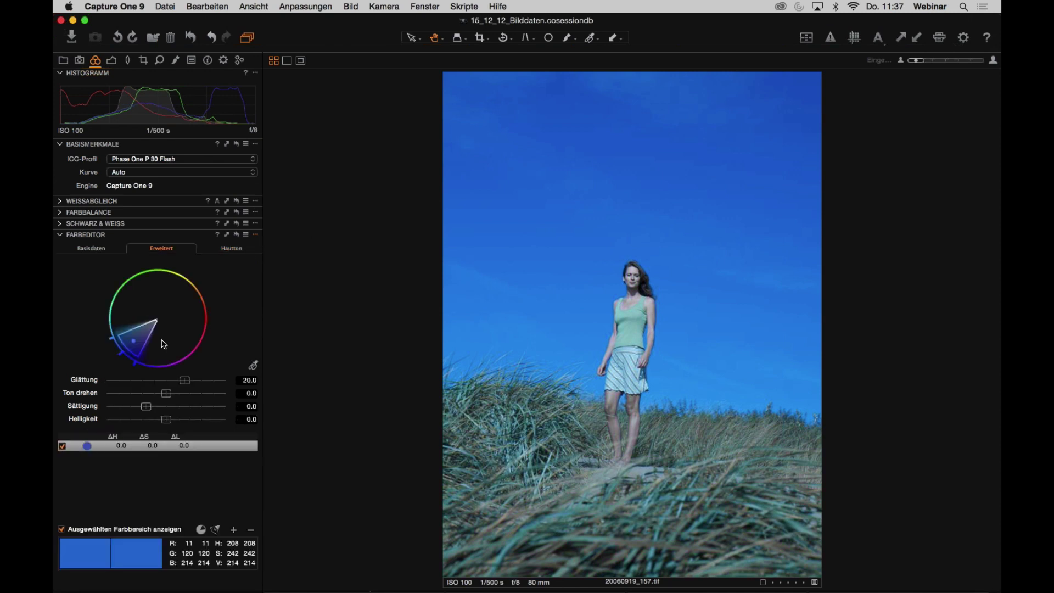
# - Turn off the display of the selected color range and create a masked layer from the blue selection
pyautogui.click(62, 530)
pyautogui.click(255, 235)
pyautogui.click(346, 273)
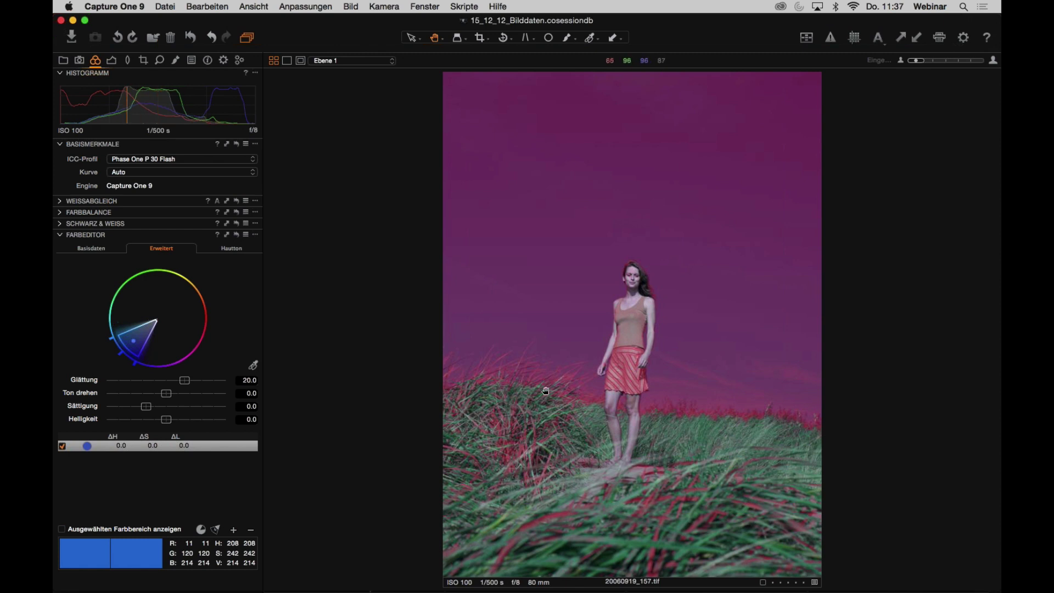
# - Inspect the new layer in the local adjustments by toggling its mask and checking it at 100% along the horizon
pyautogui.click(176, 60)
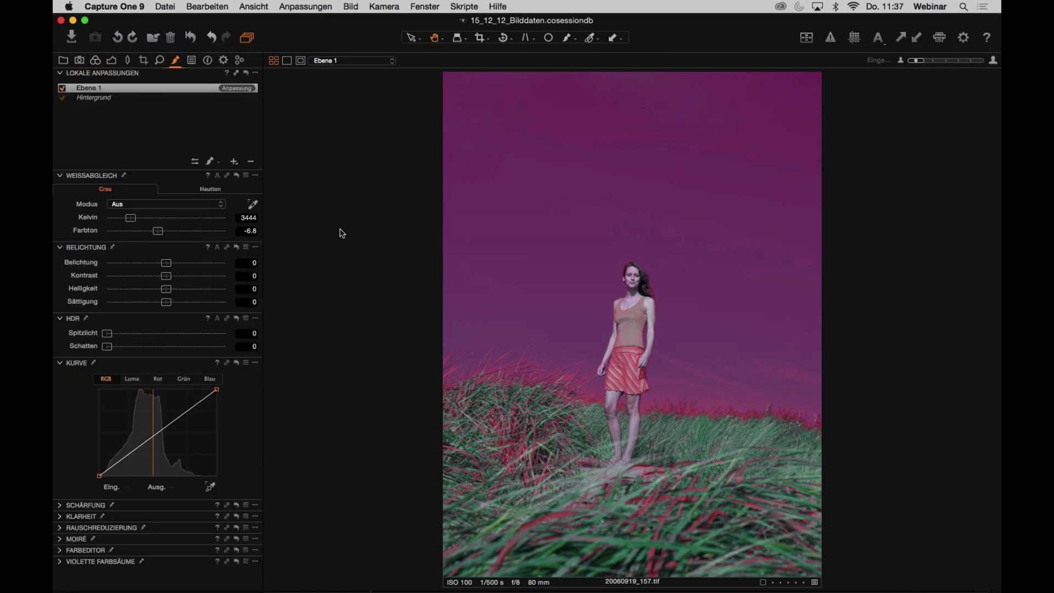
pyautogui.press('m')
pyautogui.press('m')
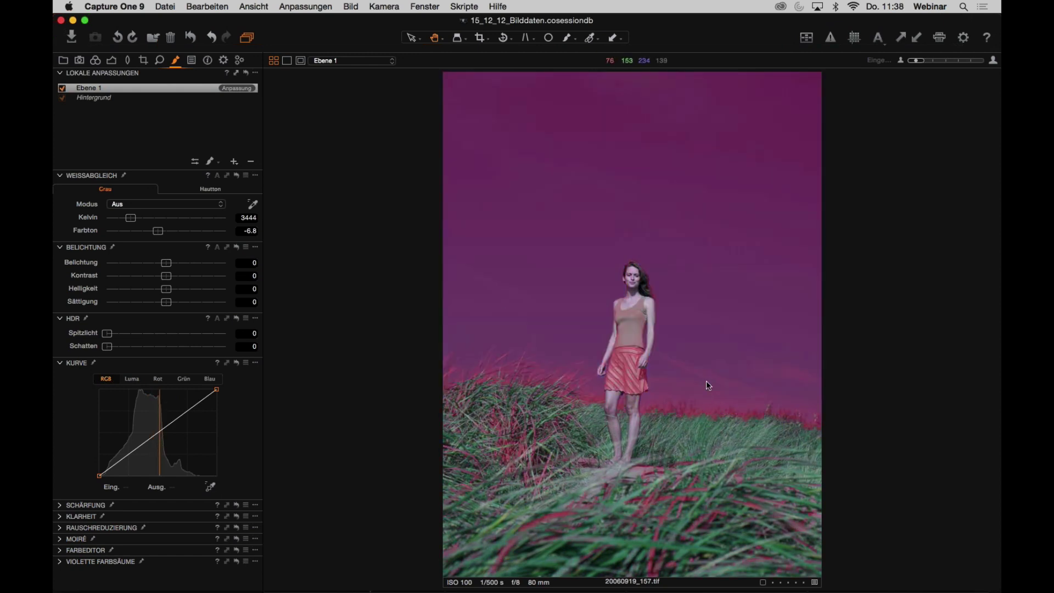
pyautogui.press('z')
pyautogui.press('m')
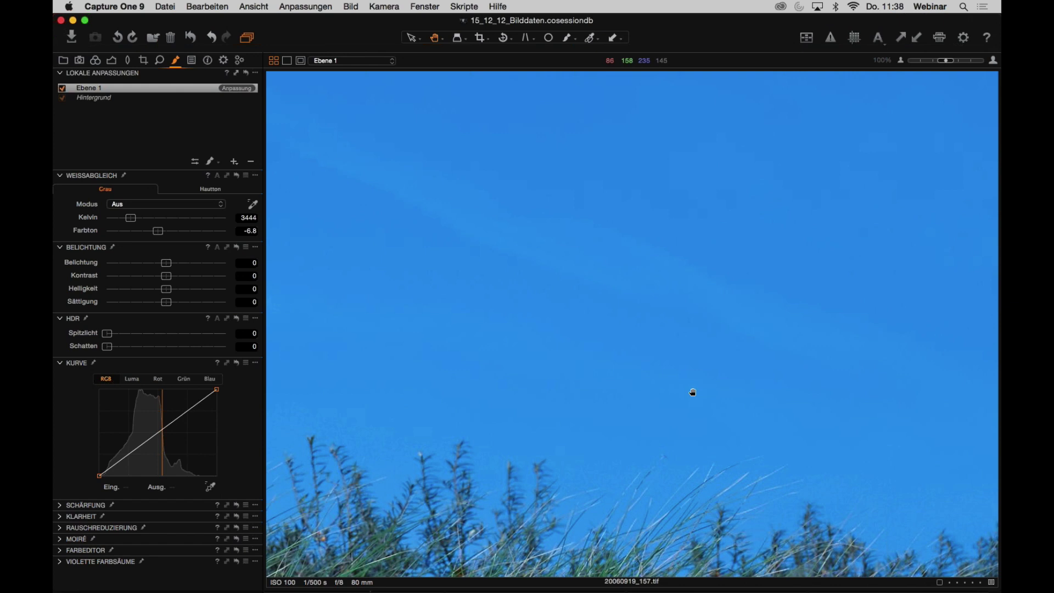
pyautogui.press('m')
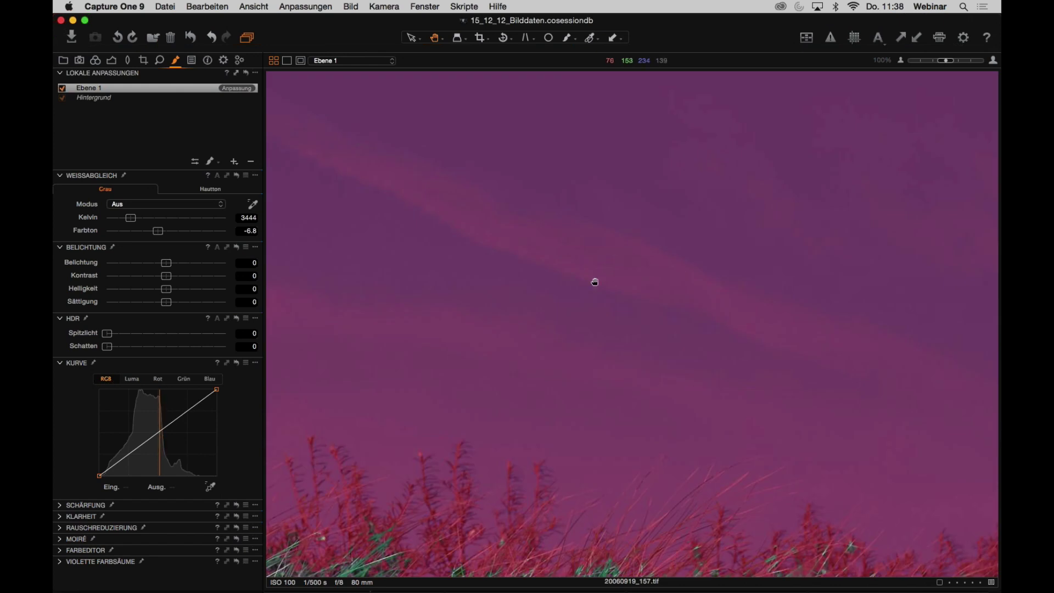
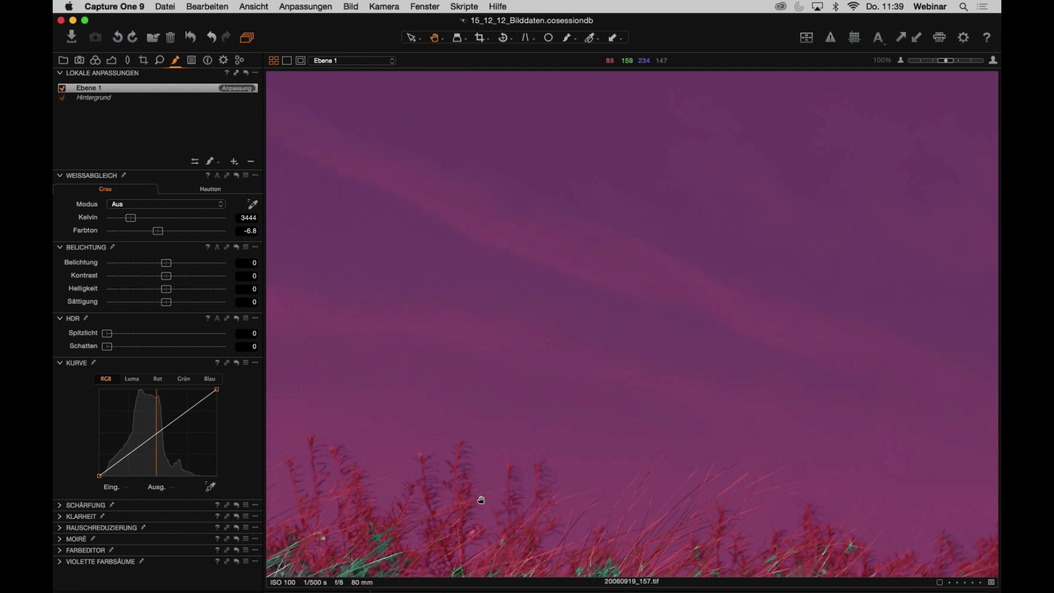
# - Set the mask brush for Ebene 1 to size 46, hardness 49, opacity 75 and flow 38
pyautogui.scroll(-5, 623, 224)
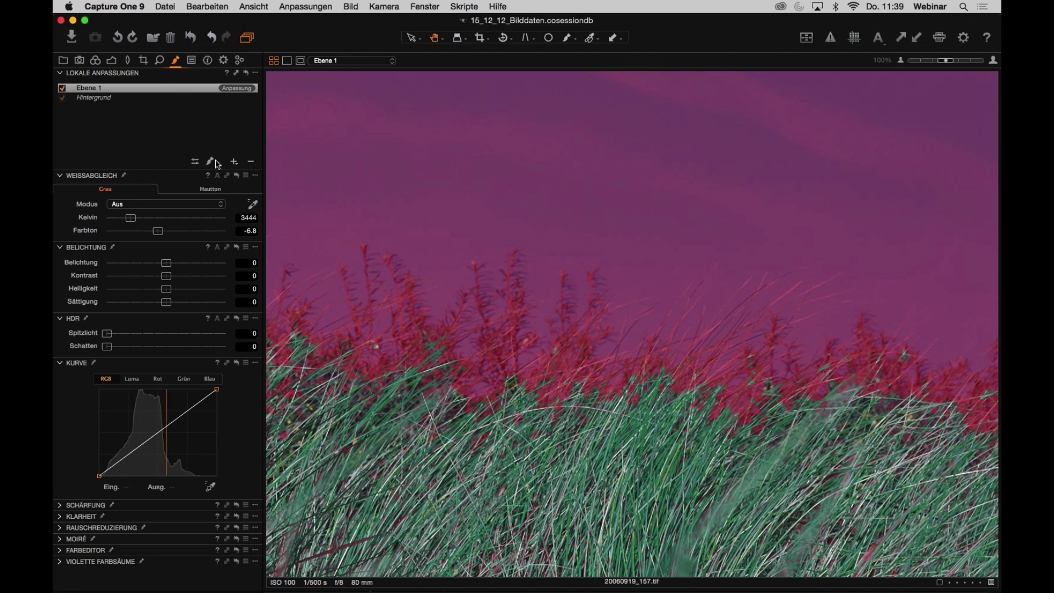
pyautogui.click(474, 242)
pyautogui.click(210, 162)
pyautogui.rightClick(481, 238)
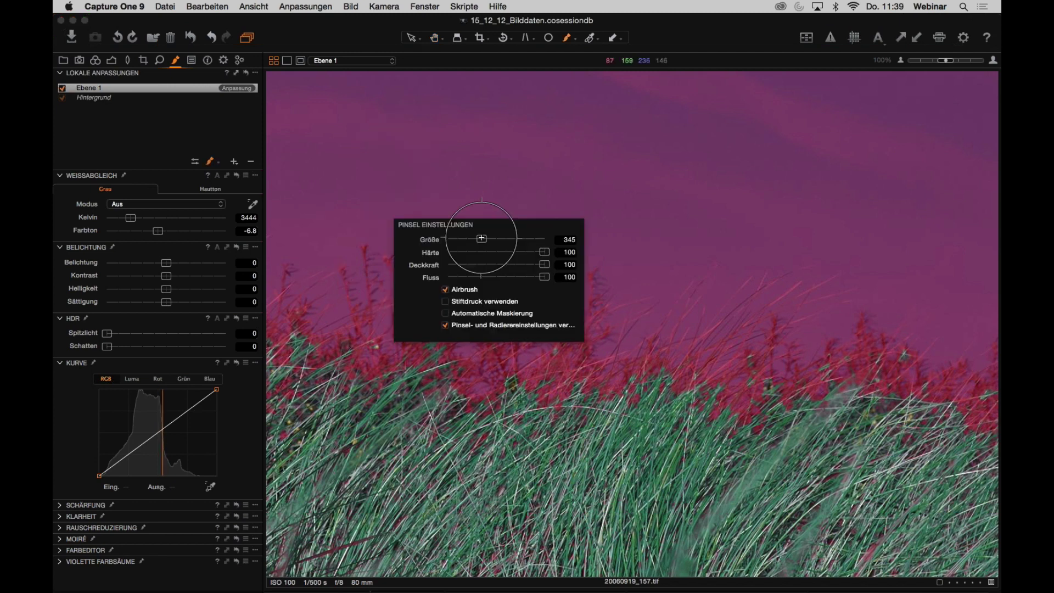
pyautogui.moveTo(482, 238); pyautogui.dragTo(464, 239)
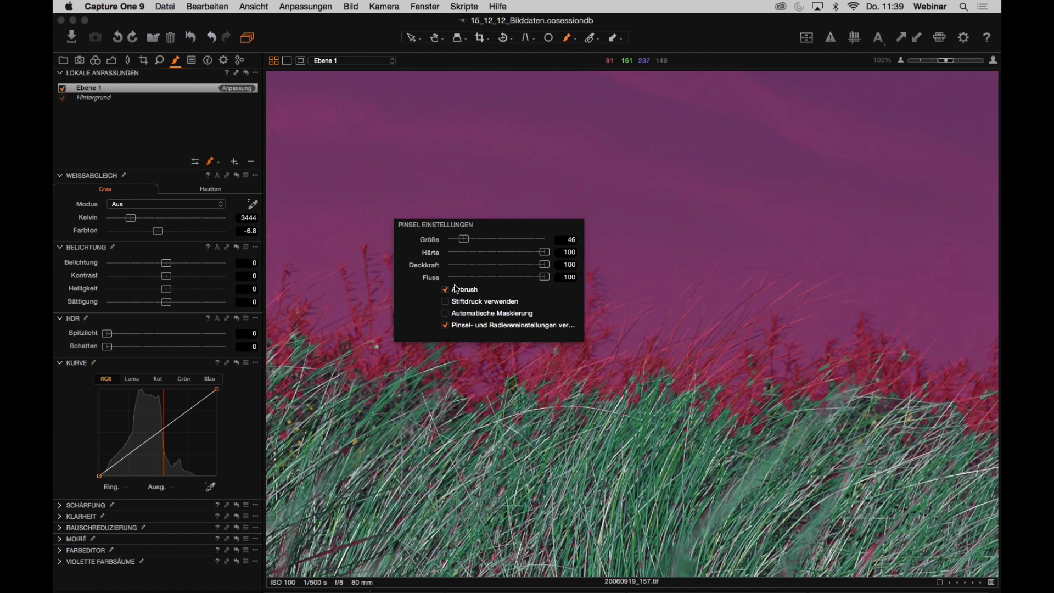
pyautogui.moveTo(545, 252); pyautogui.dragTo(484, 277)
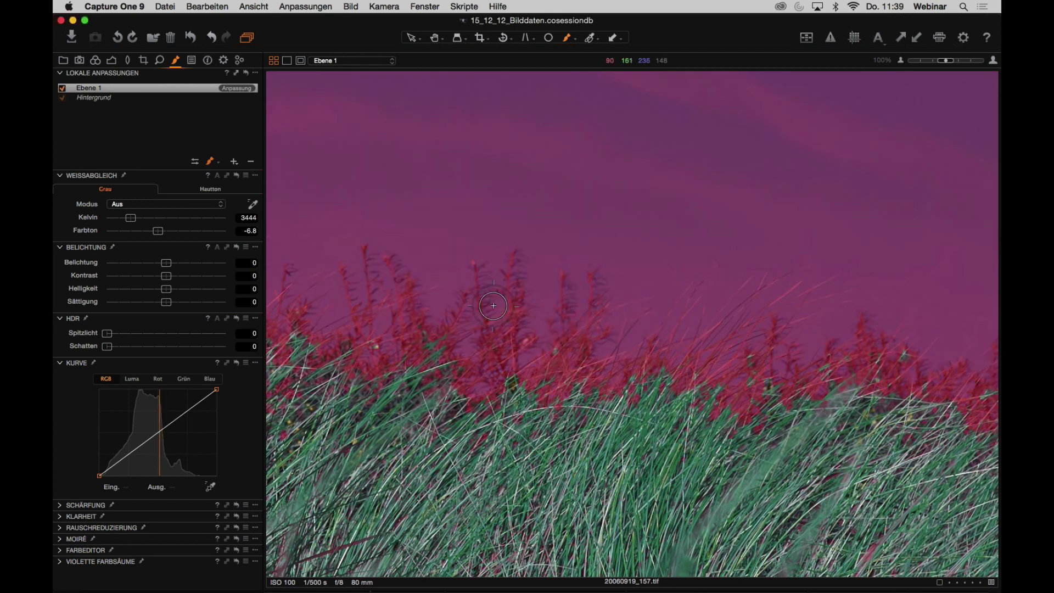
# - Erase the mask from some plants on the horizon and from the masked grass blades beside the woman's leg
pyautogui.moveTo(483, 301)
pyautogui.mouseDown()
pyautogui.moveTo(504, 399)
pyautogui.moveTo(485, 402)
pyautogui.moveTo(458, 396)
pyautogui.moveTo(472, 376)
pyautogui.moveTo(453, 387)
pyautogui.moveTo(432, 362)
pyautogui.moveTo(460, 299)
pyautogui.moveTo(433, 353)
pyautogui.moveTo(392, 260)
pyautogui.moveTo(419, 362)
pyautogui.moveTo(406, 356)
pyautogui.moveTo(393, 318)
pyautogui.mouseUp()
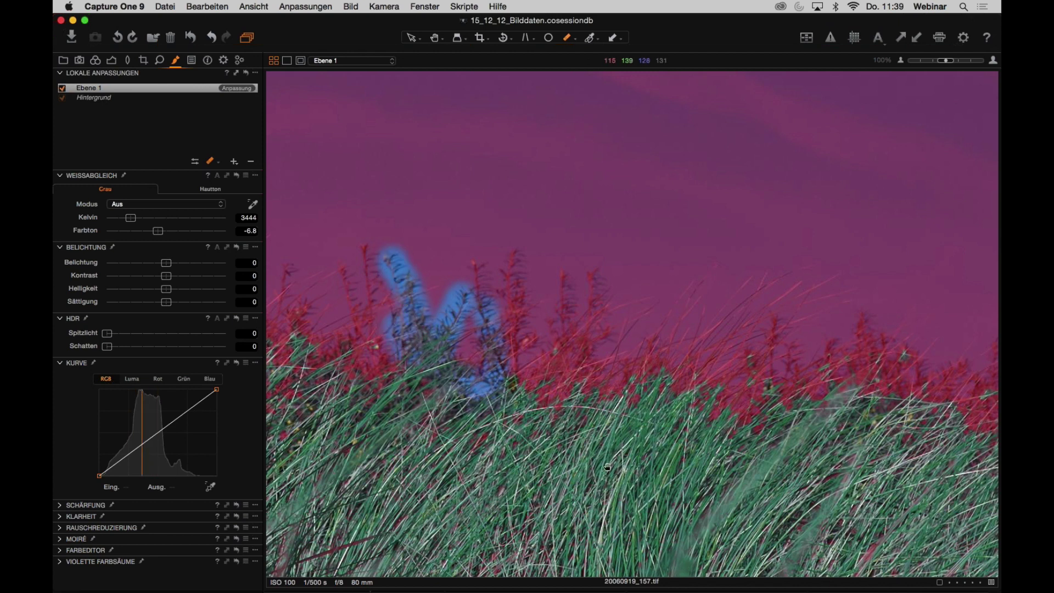
pyautogui.scroll(-6, 609, 470)
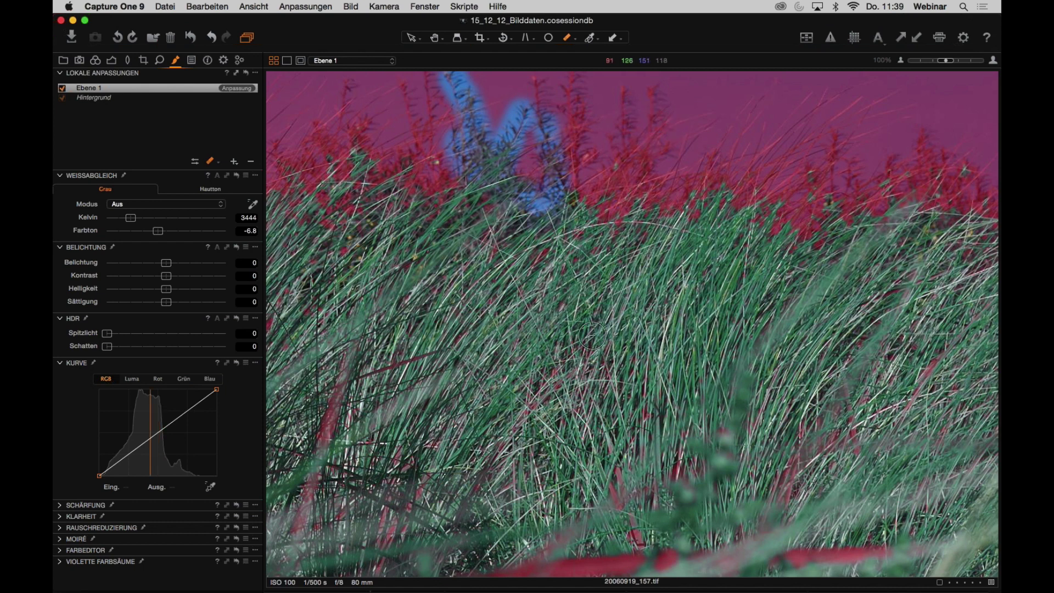
pyautogui.scroll(-6, 572, 347)
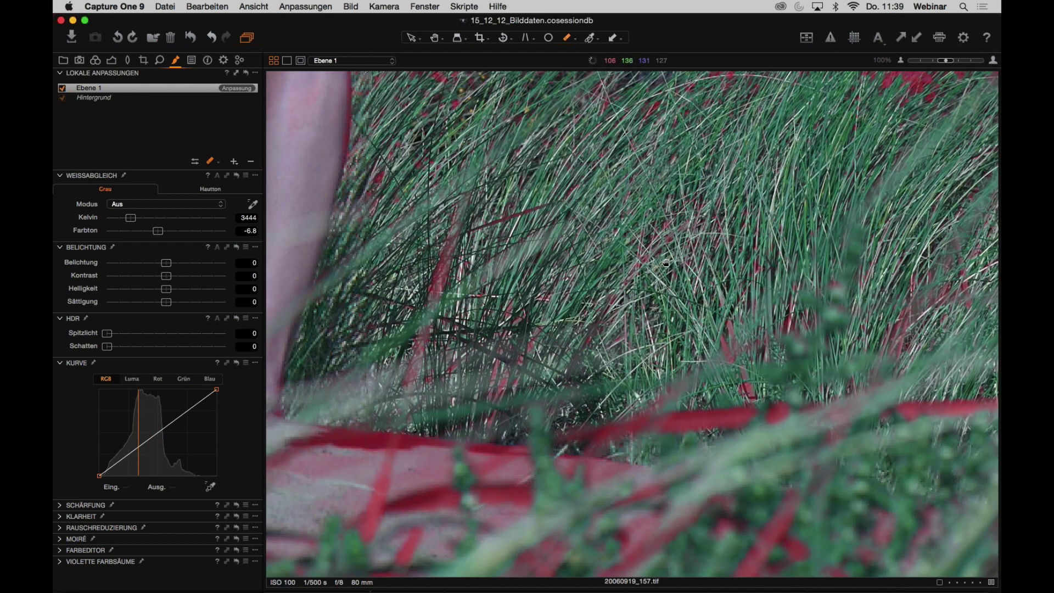
pyautogui.moveTo(431, 302)
pyautogui.mouseDown()
pyautogui.moveTo(408, 348)
pyautogui.moveTo(489, 235)
pyautogui.moveTo(412, 372)
pyautogui.moveTo(483, 365)
pyautogui.mouseUp()
pyautogui.moveTo(612, 391)
pyautogui.mouseDown()
pyautogui.moveTo(686, 417)
pyautogui.moveTo(620, 409)
pyautogui.moveTo(652, 415)
pyautogui.mouseUp()
pyautogui.moveTo(765, 378)
pyautogui.mouseDown()
pyautogui.moveTo(717, 337)
pyautogui.moveTo(731, 317)
pyautogui.moveTo(716, 337)
pyautogui.mouseUp()
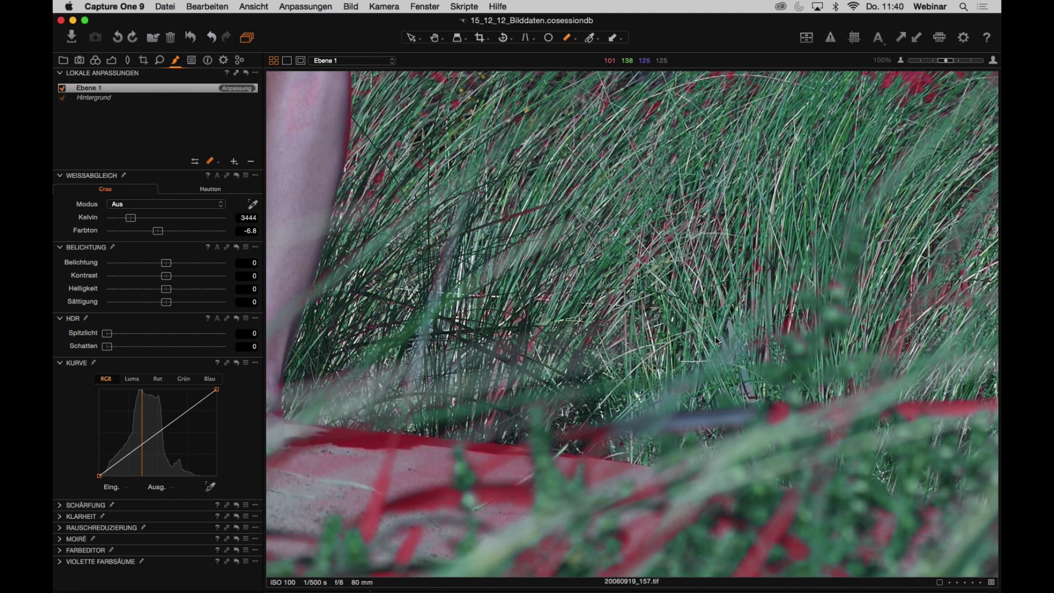
# - Enlarge the eraser to about size 282 and clear the mask from a wider area of grass, ending with the mask hidden
pyautogui.rightClick(716, 338)
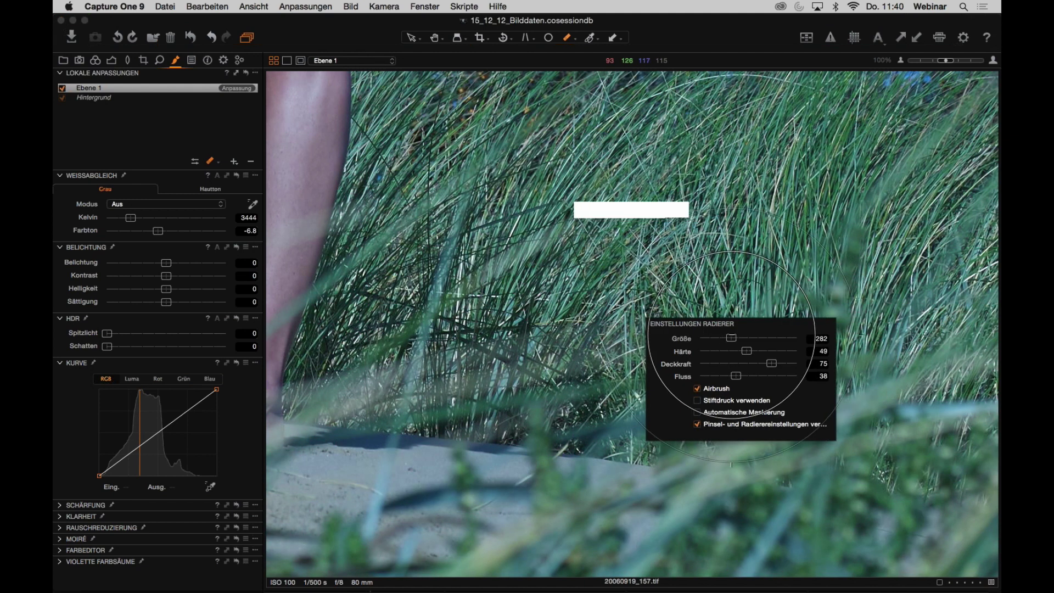
pyautogui.moveTo(722, 437)
pyautogui.mouseDown()
pyautogui.moveTo(797, 386)
pyautogui.moveTo(771, 356)
pyautogui.moveTo(775, 323)
pyautogui.moveTo(630, 305)
pyautogui.mouseUp()
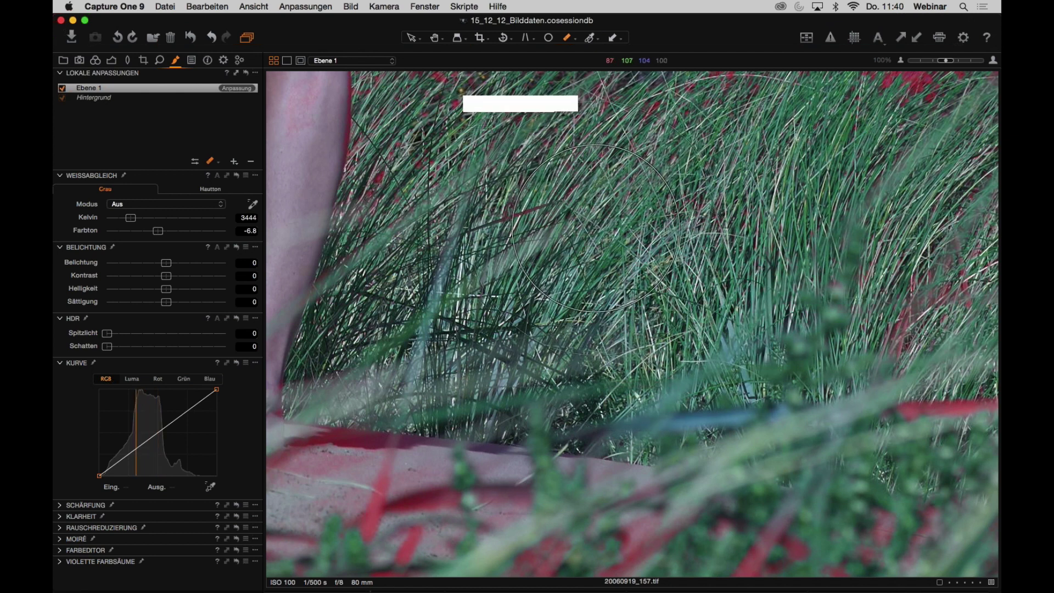
pyautogui.press('m')
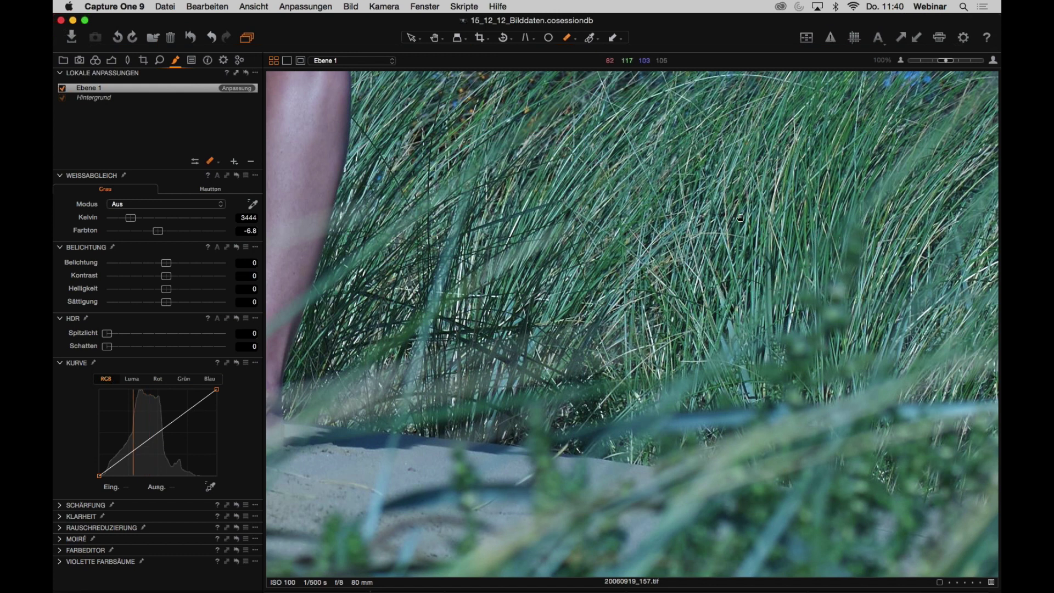
pyautogui.press('super+0')
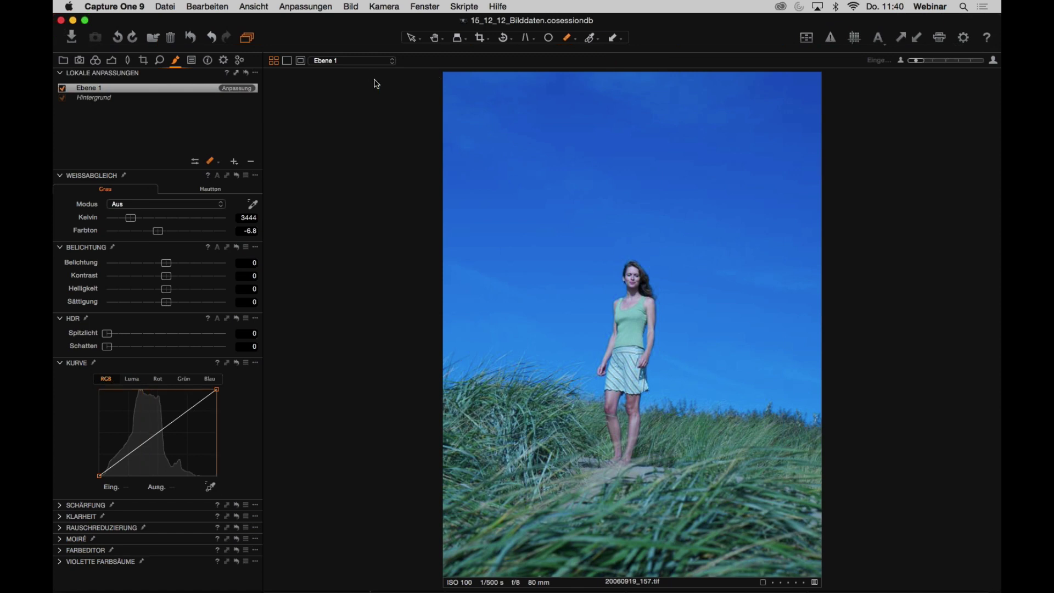
# - Narrow the Color Editor's blue range and pull its inner edge away from the center, and undock the tool as an enlarged floating window
pyautogui.click(96, 60)
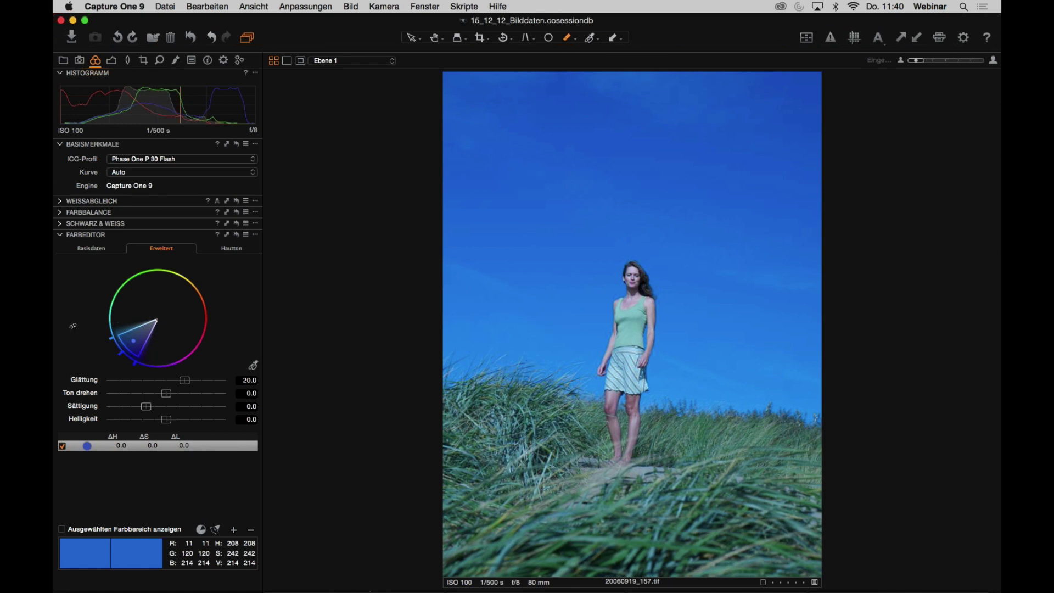
pyautogui.moveTo(156, 320); pyautogui.dragTo(131, 330)
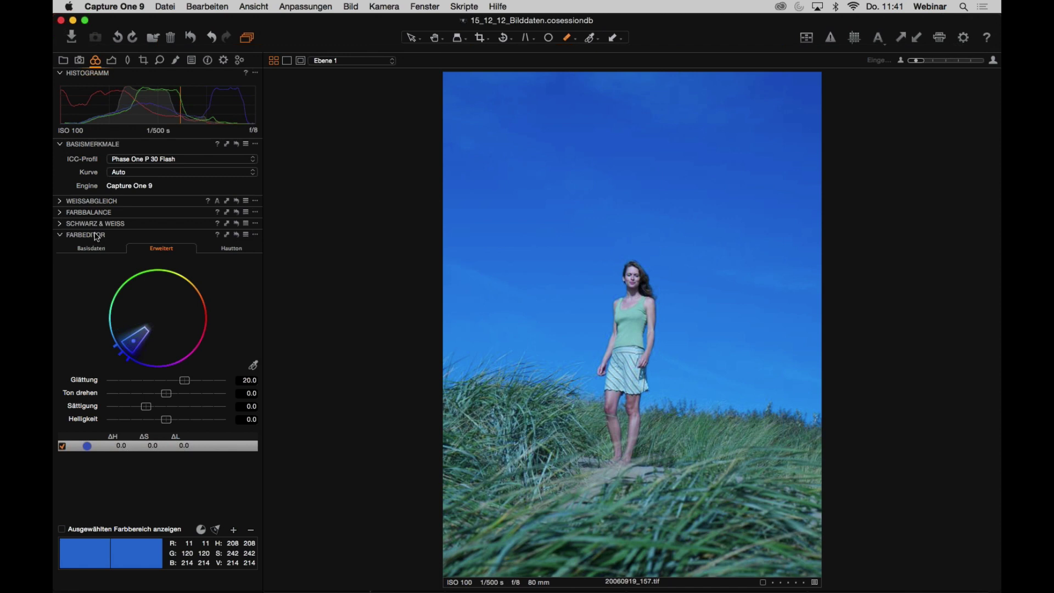
pyautogui.moveTo(97, 236); pyautogui.dragTo(275, 82)
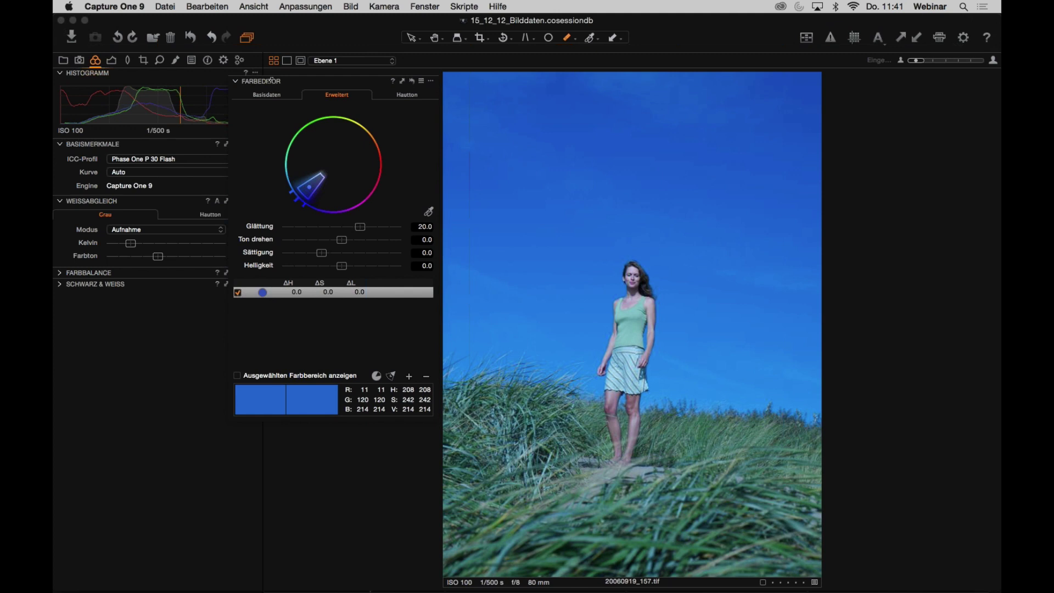
pyautogui.moveTo(433, 417); pyautogui.dragTo(631, 592)
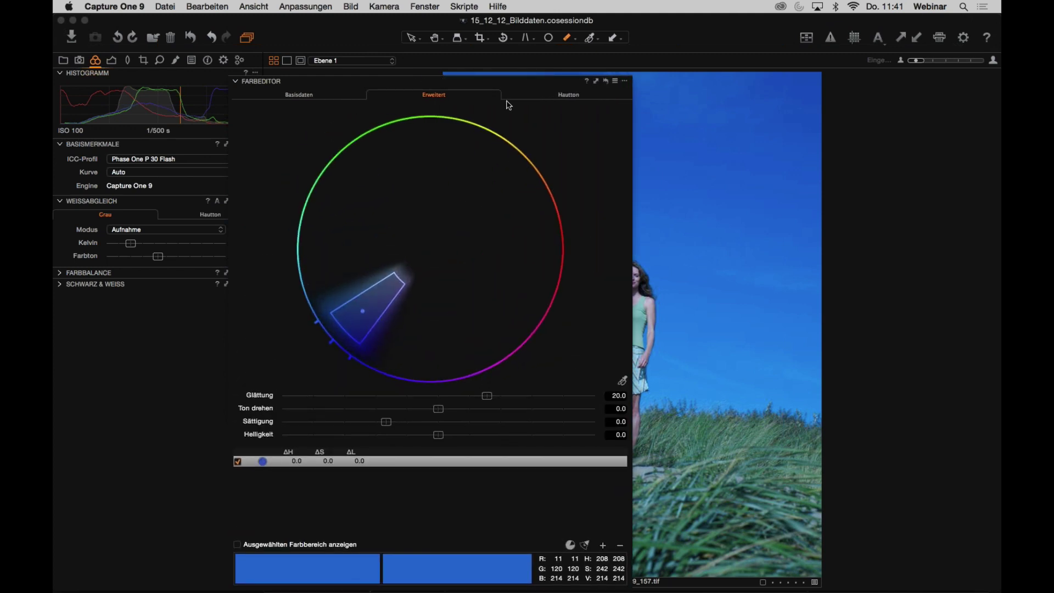
pyautogui.moveTo(395, 84); pyautogui.dragTo(277, 57)
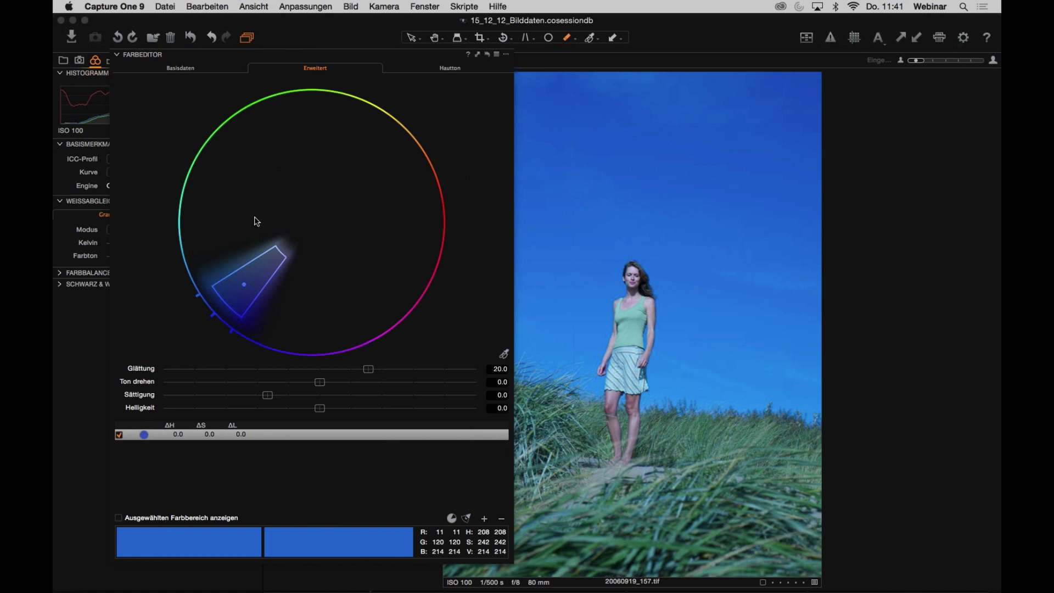
# - Widen the blue range on the enlarged color wheel toward cyan and violet and extend its inner edge toward the center
pyautogui.moveTo(255, 258); pyautogui.dragTo(253, 261)
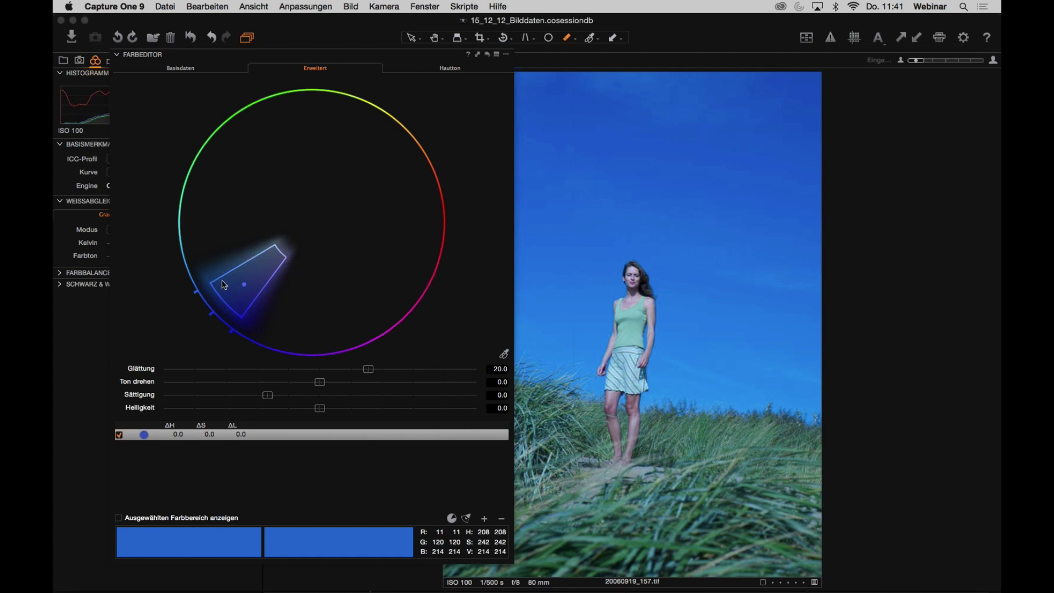
pyautogui.moveTo(196, 293); pyautogui.dragTo(196, 293)
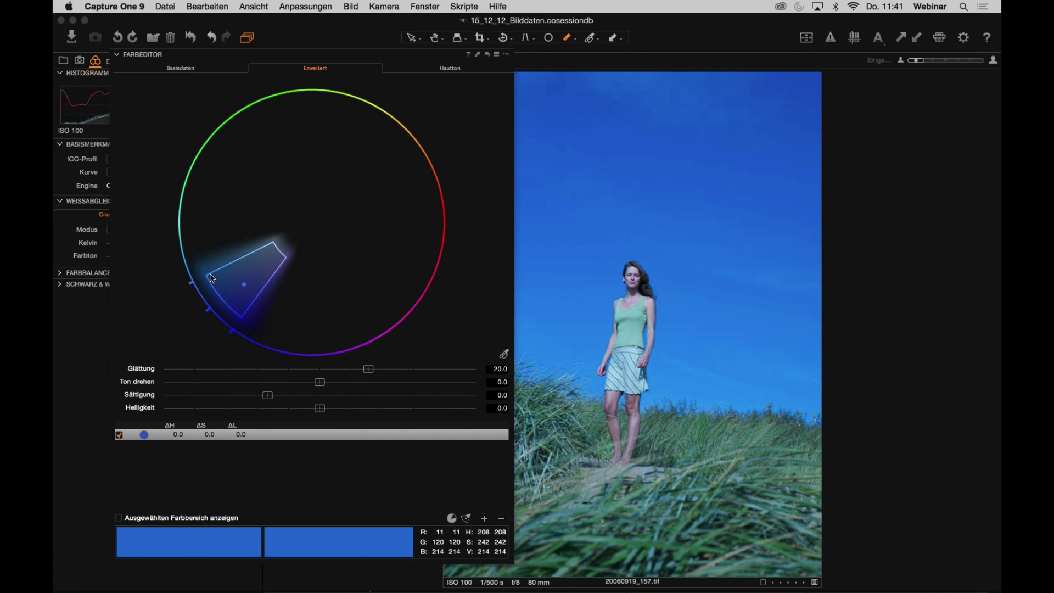
pyautogui.moveTo(242, 314); pyautogui.dragTo(263, 313)
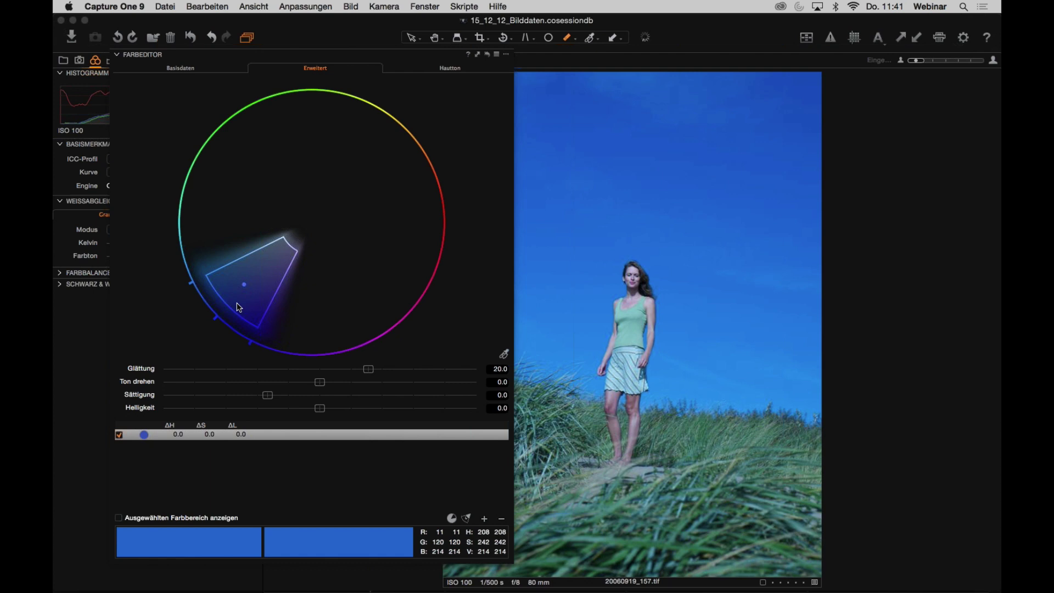
# - Activate the skin tone color picker in the Color Editor's Hautton mode and dock the tool above the histogram
pyautogui.click(451, 69)
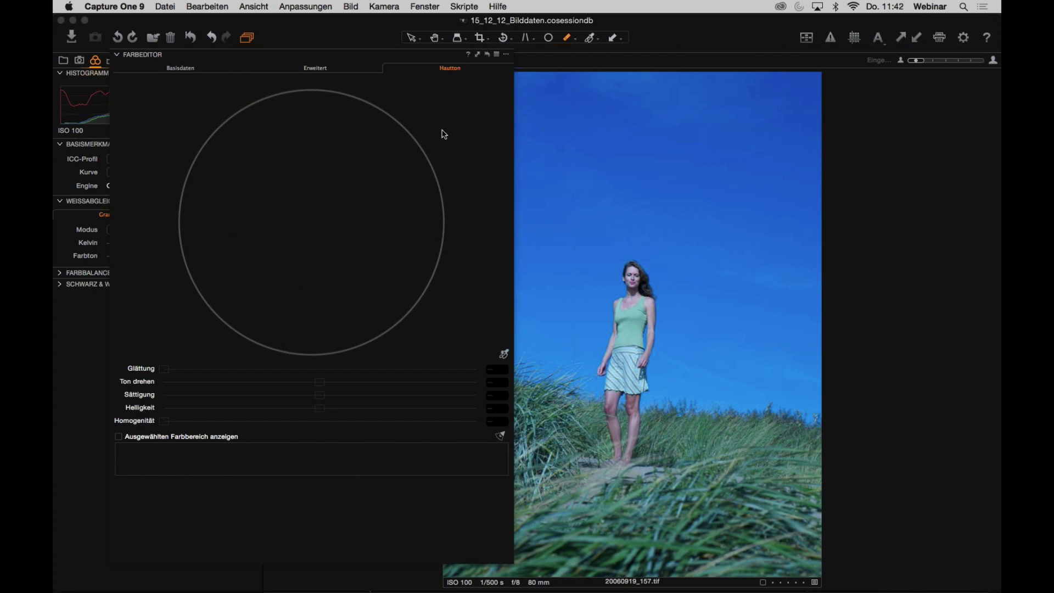
pyautogui.click(504, 354)
pyautogui.moveTo(176, 55); pyautogui.dragTo(118, 104)
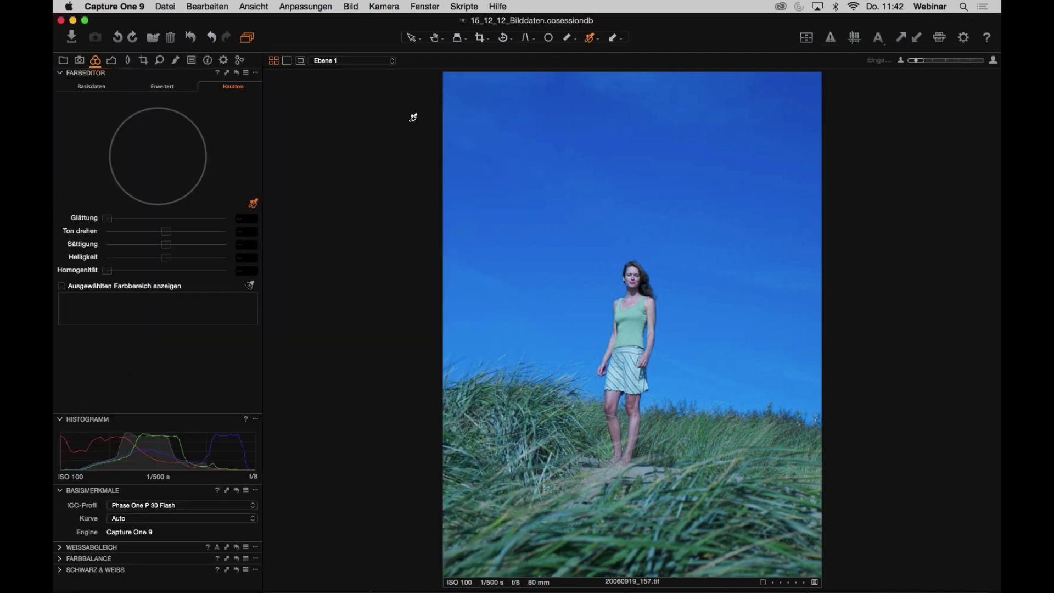
# - At 100% zoom, sample the woman's forehead as the Color Editor skin tone and as the Beige - Deep skin tone white balance
pyautogui.click(634, 271)
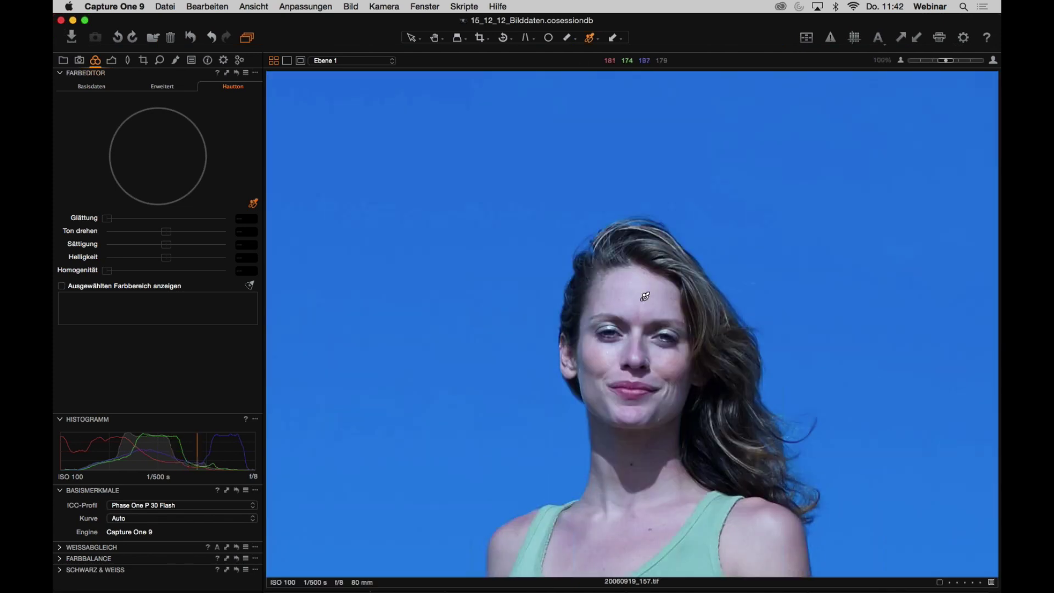
pyautogui.click(640, 298)
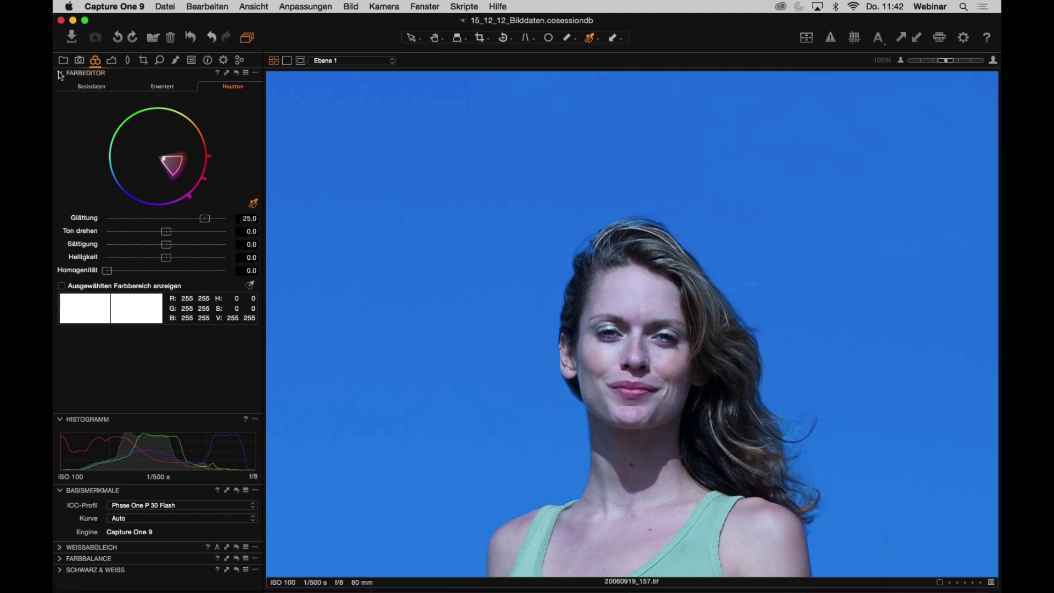
pyautogui.click(65, 548)
pyautogui.click(216, 518)
pyautogui.click(253, 530)
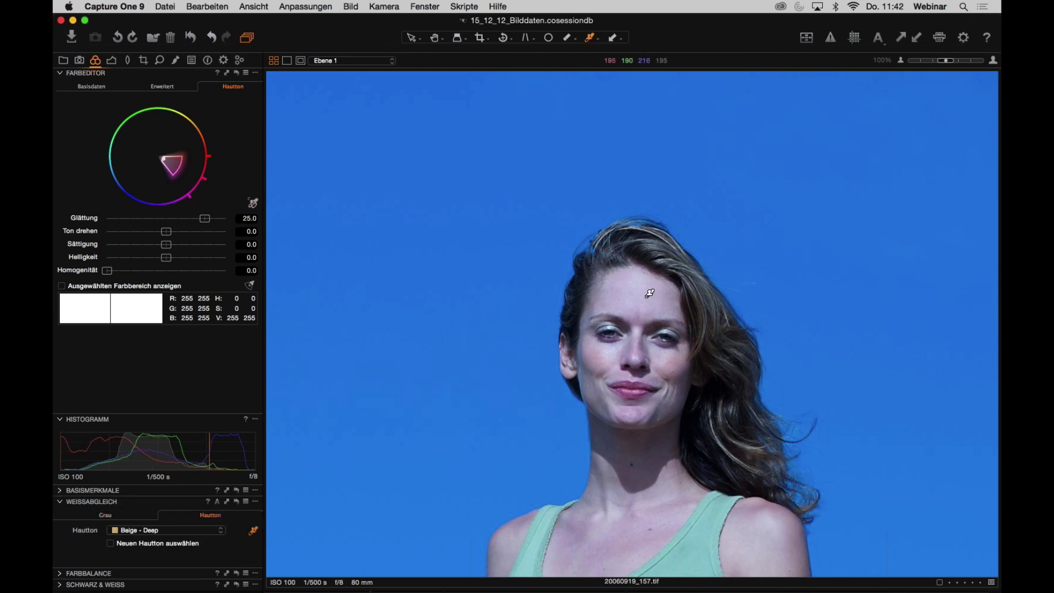
pyautogui.click(624, 286)
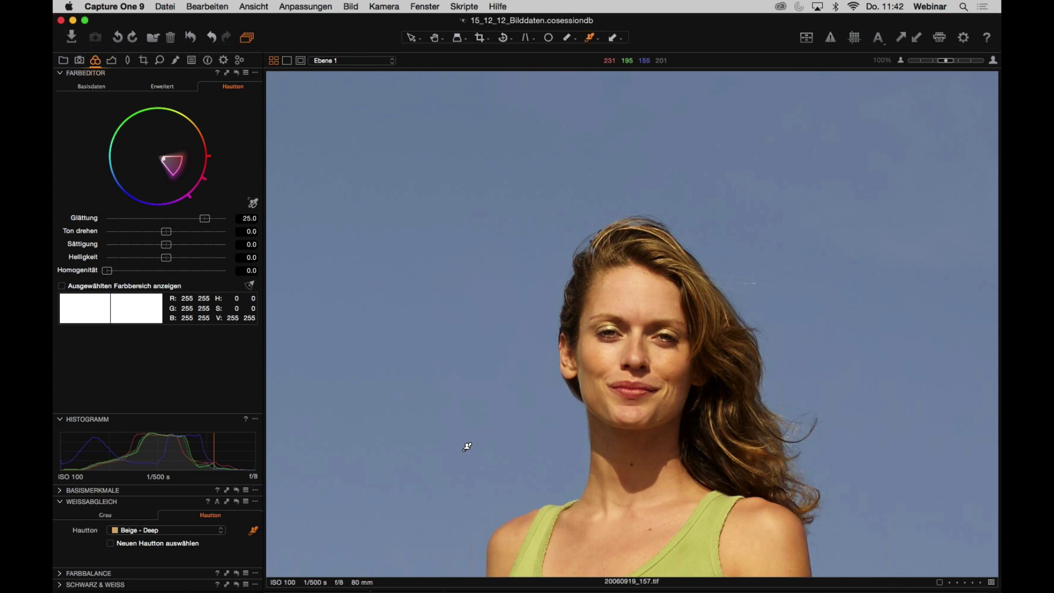
# - Switch the white balance skin tone preset to Beige - Medium and resample the woman's forehead
pyautogui.click(220, 533)
pyautogui.click(213, 551)
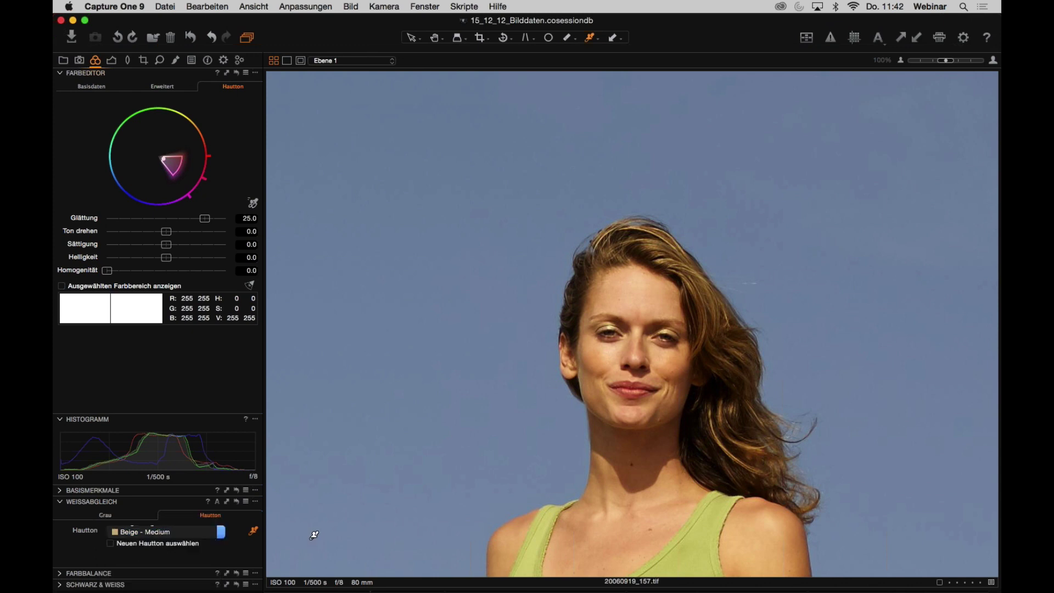
pyautogui.click(631, 295)
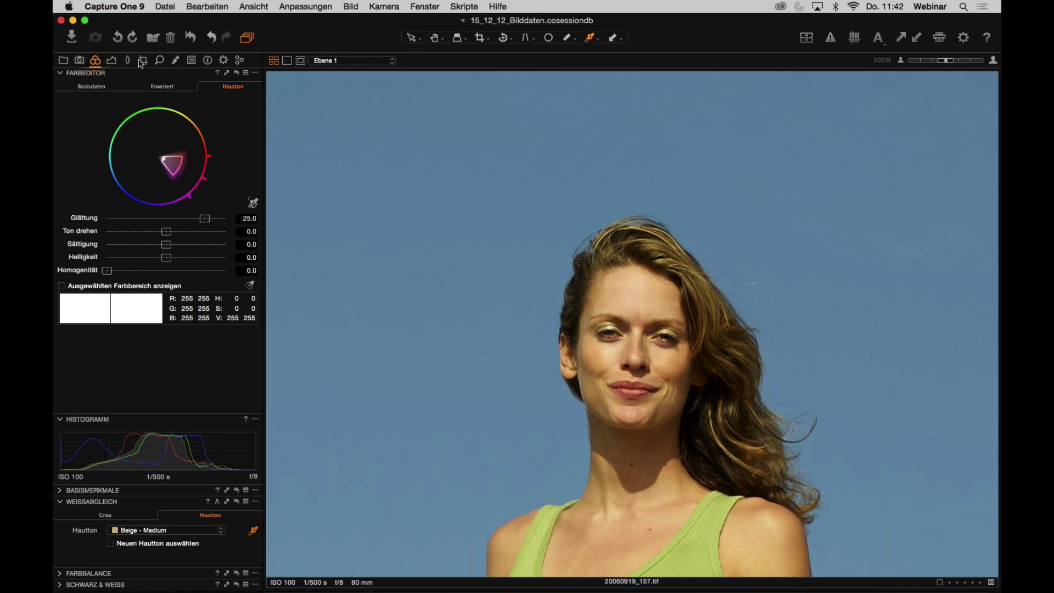
# - Reset all image adjustments and sample the forehead in the Color Editor's Hautton mode with the selected color range displayed
pyautogui.click(254, 204)
pyautogui.click(61, 286)
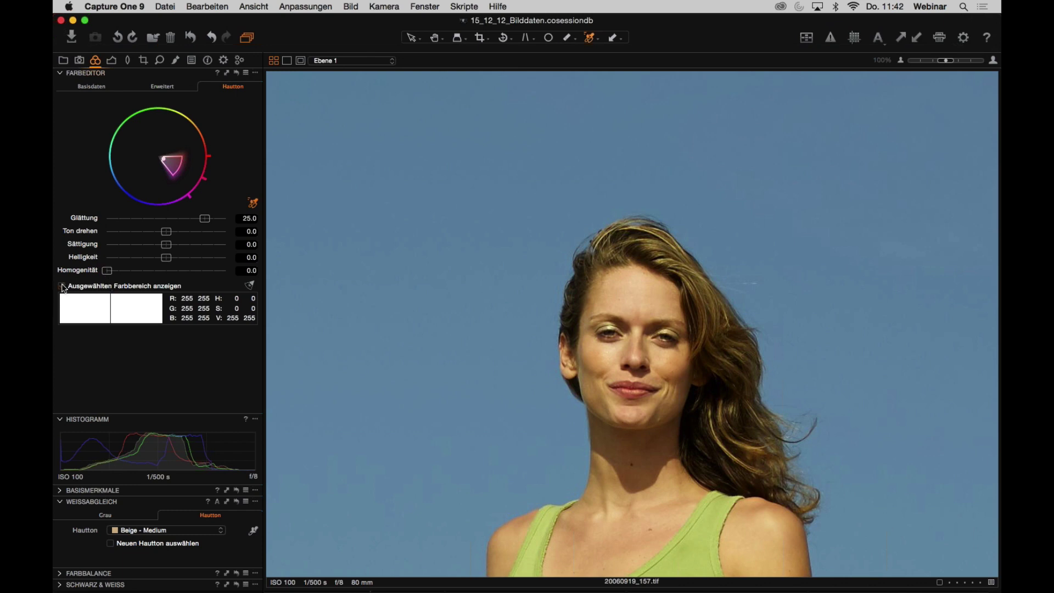
pyautogui.click(173, 88)
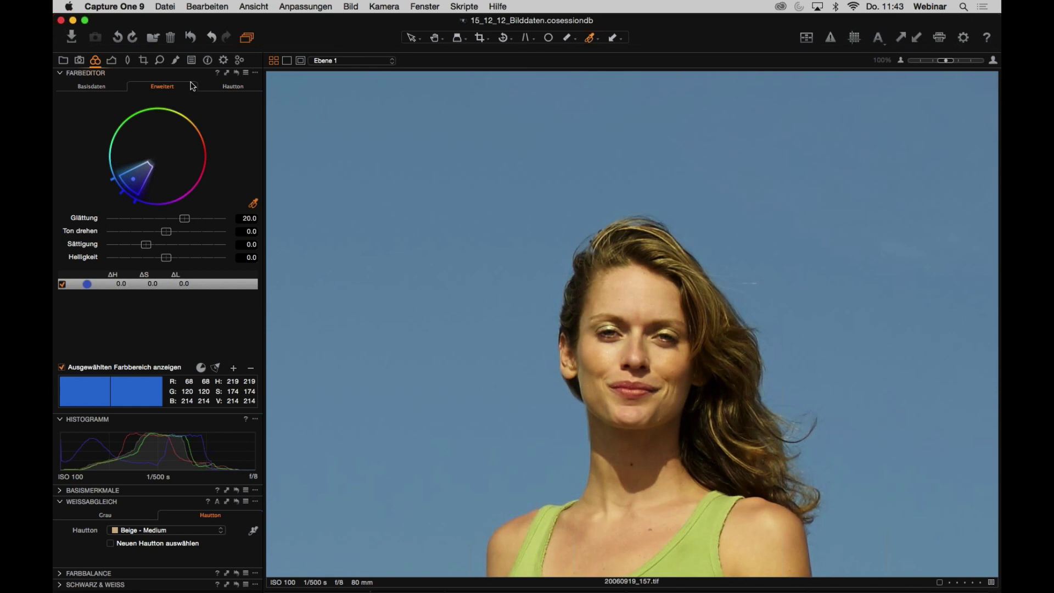
pyautogui.click(191, 38)
pyautogui.click(233, 86)
pyautogui.click(257, 202)
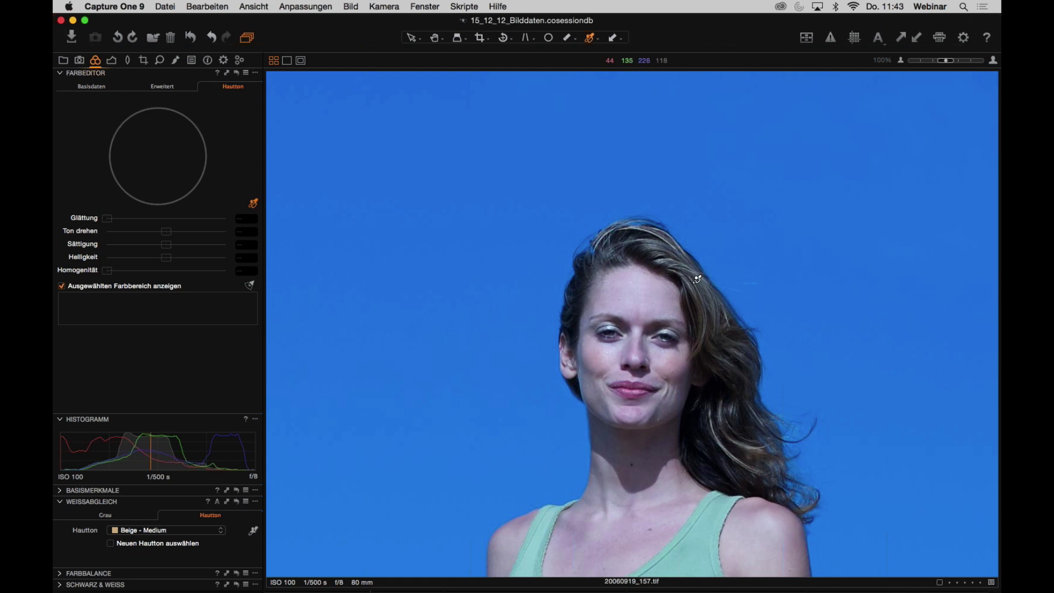
pyautogui.click(629, 286)
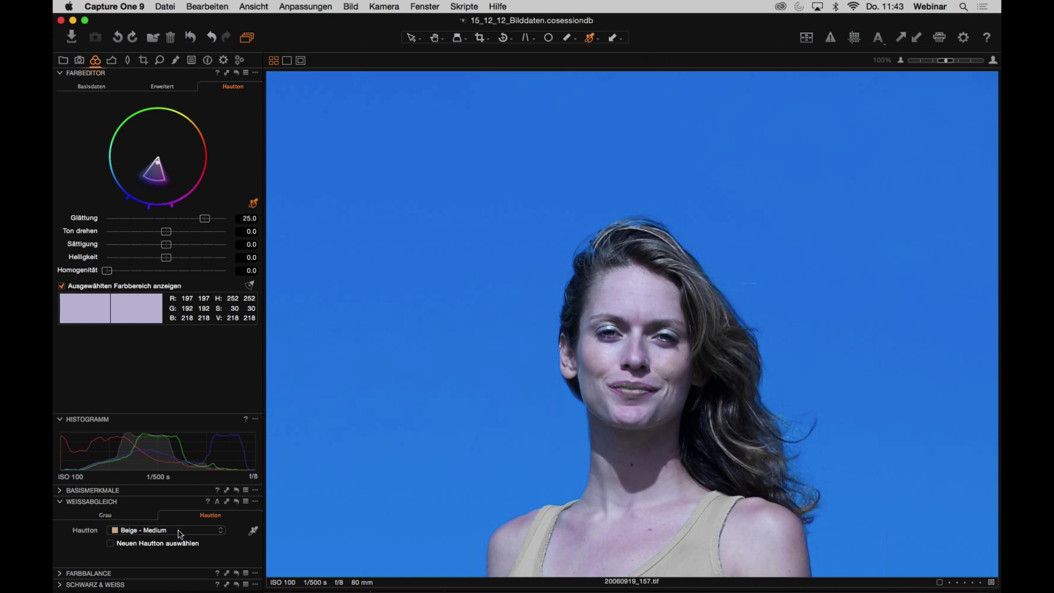
# - Try a custom gray white balance at 4509 Kelvin with a shifted tint and undo the changes
pyautogui.click(94, 520)
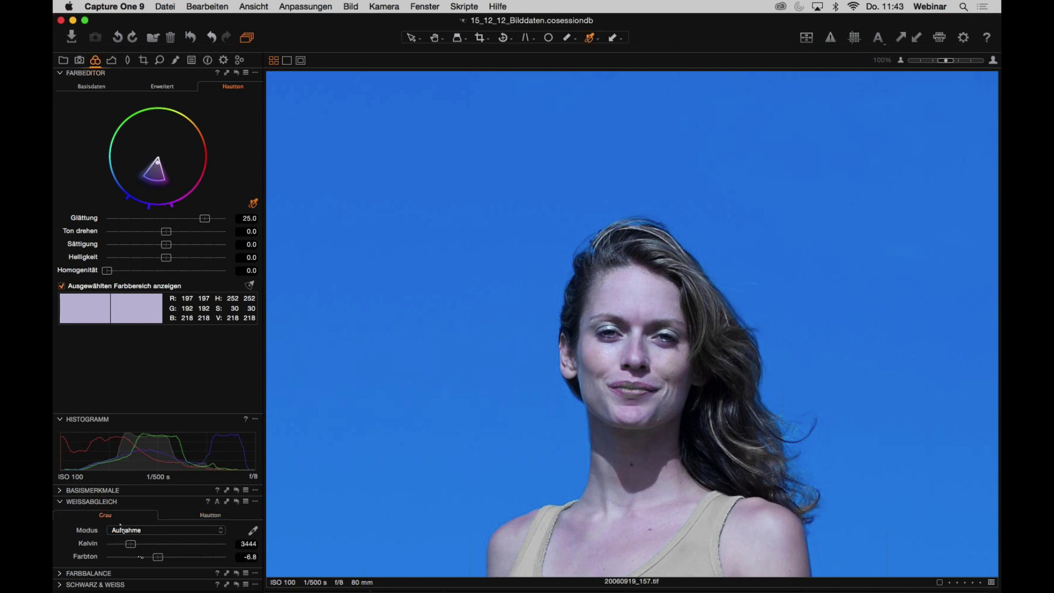
pyautogui.click(141, 545)
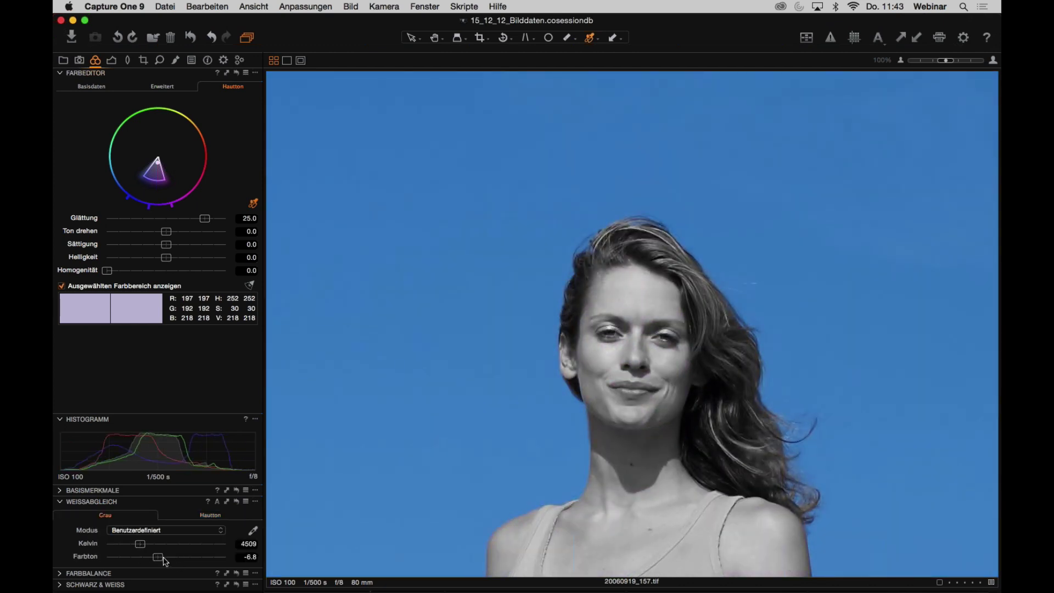
pyautogui.moveTo(159, 557); pyautogui.dragTo(131, 546)
pyautogui.press('super+z')
pyautogui.press('super+z')
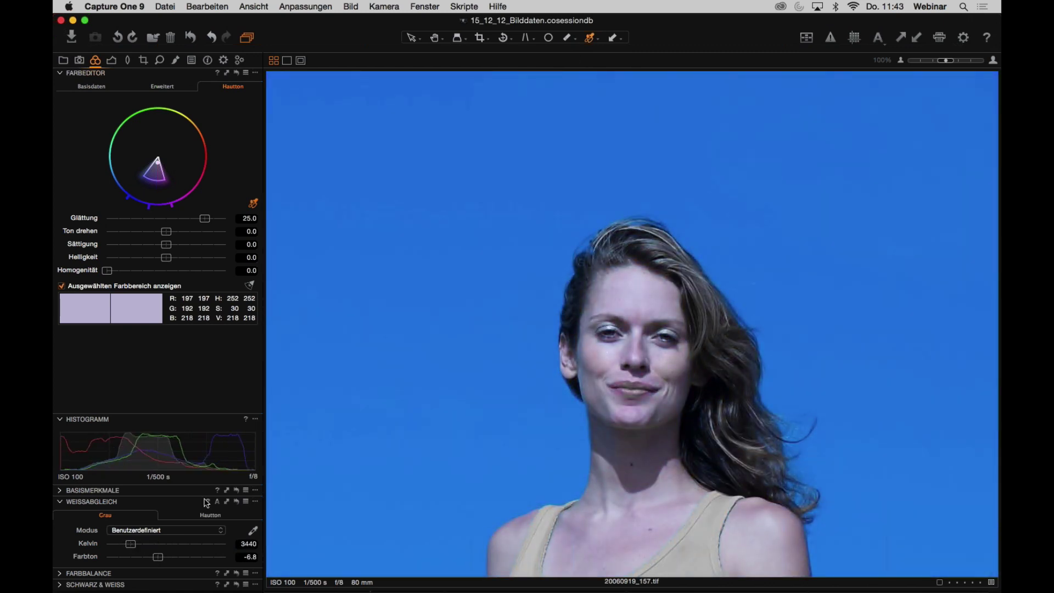
# - Set the skin tone white balance with the Beige - Deep preset from the woman's cheek and turn off the selected color range display
pyautogui.click(236, 518)
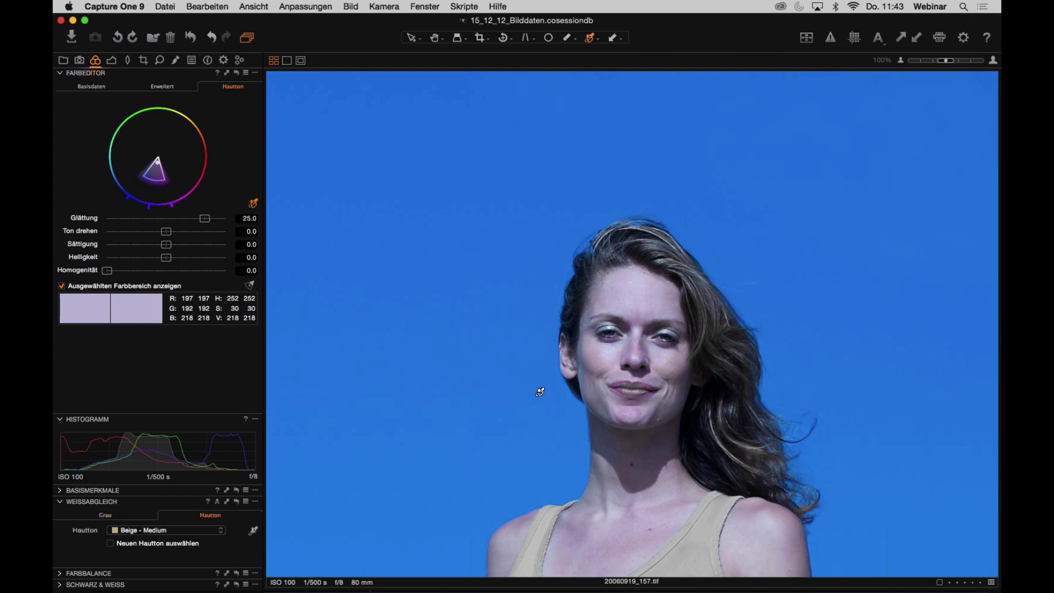
pyautogui.click(629, 296)
pyautogui.click(253, 530)
pyautogui.click(221, 532)
pyautogui.click(201, 513)
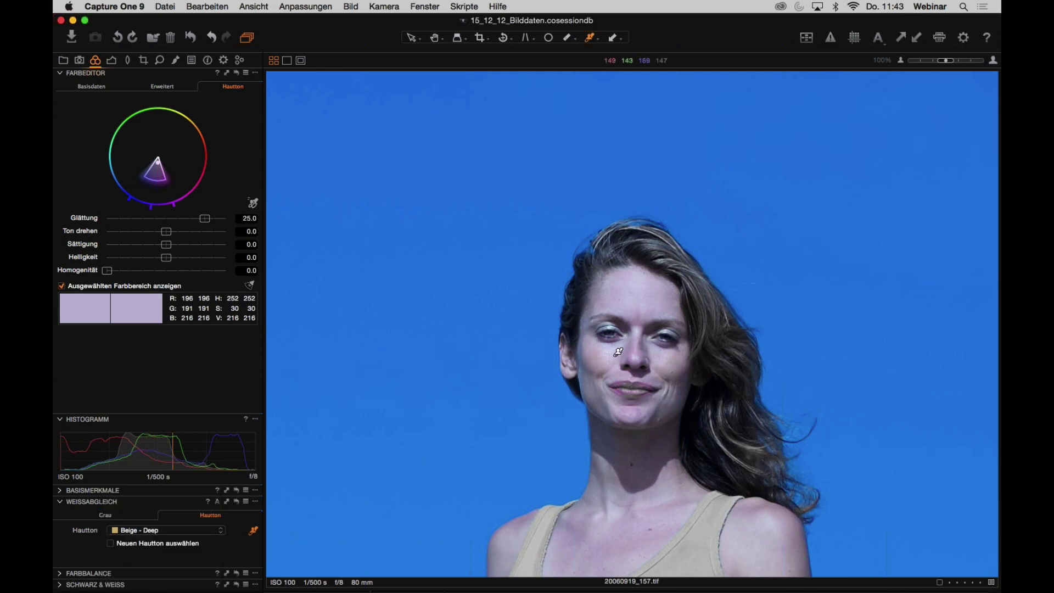
pyautogui.click(613, 354)
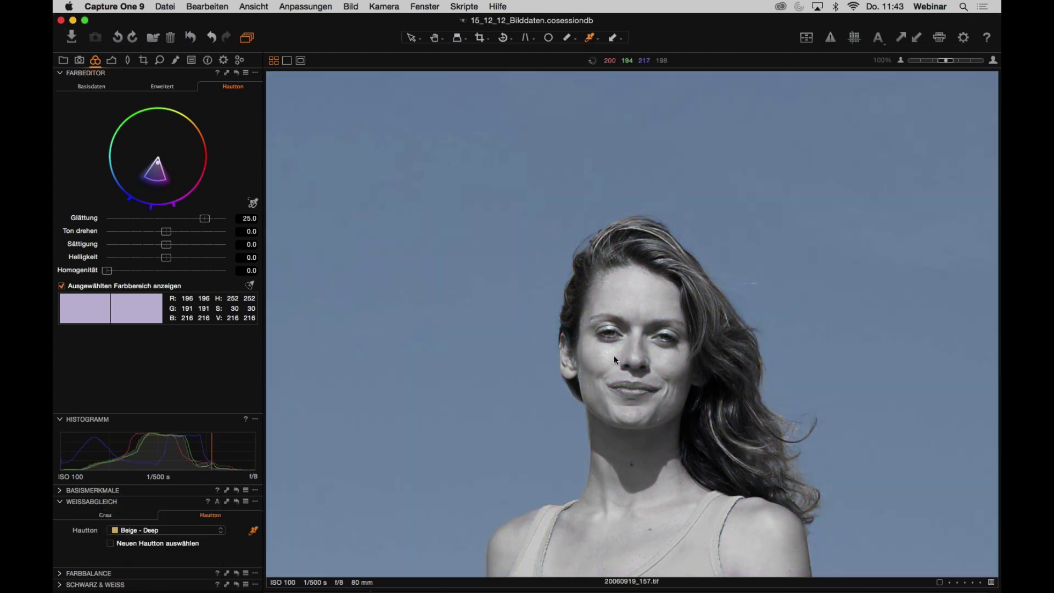
pyautogui.click(62, 286)
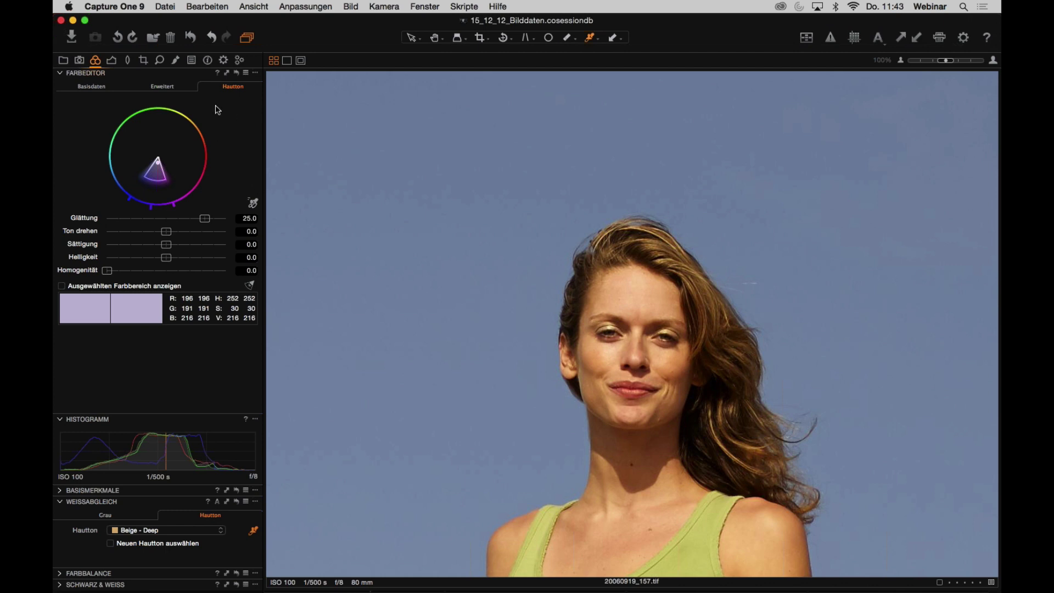
# - Sample the forehead as the Color Editor skin tone, display the selected color range, and narrow that range to the orange tones
pyautogui.click(253, 203)
pyautogui.click(615, 300)
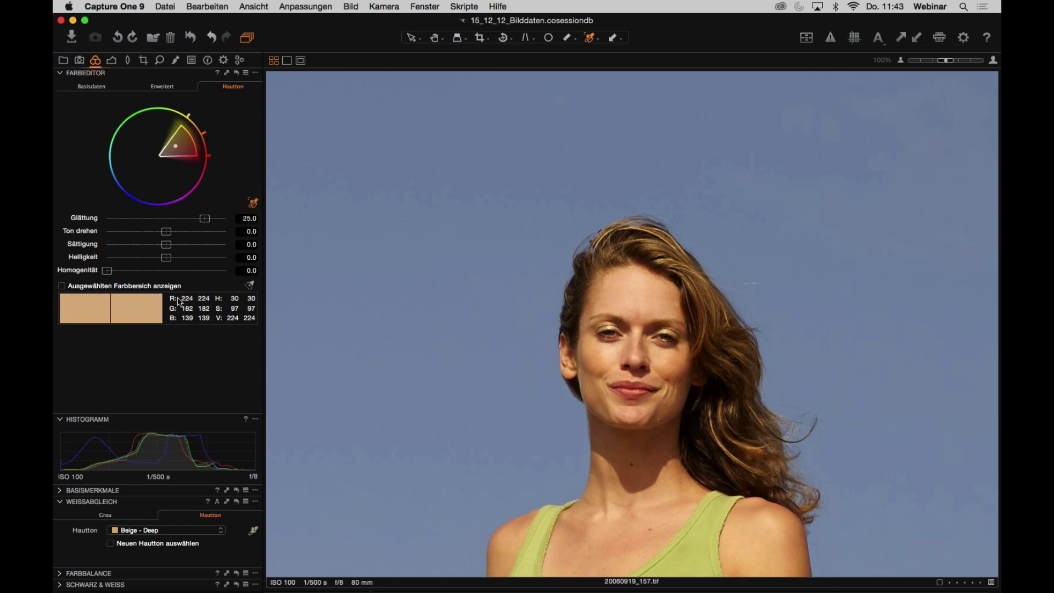
pyautogui.click(62, 287)
pyautogui.moveTo(172, 134); pyautogui.dragTo(178, 132)
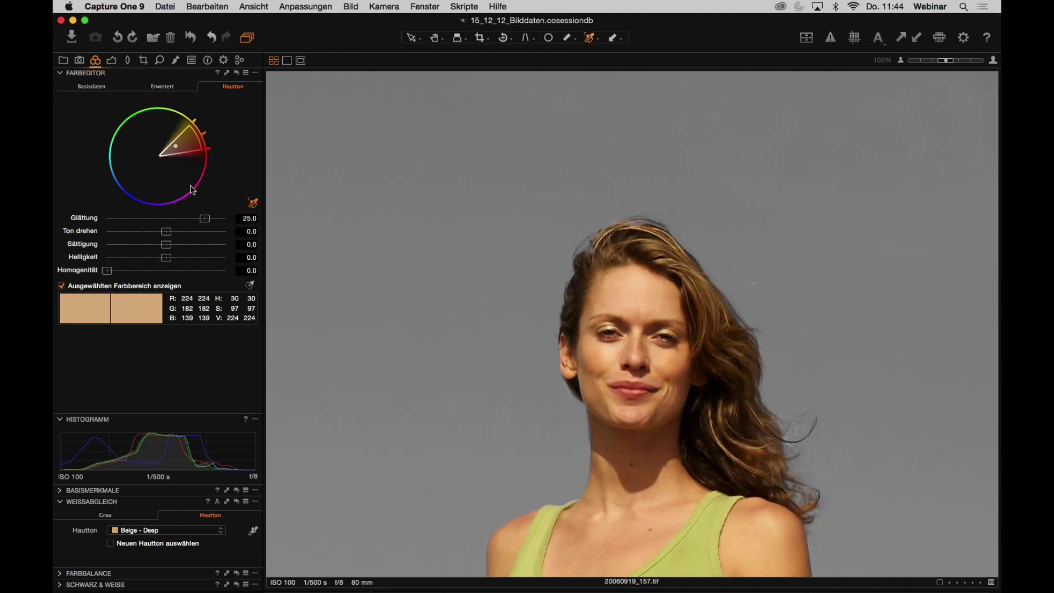
# - Set the skin tone's Homogenität to 0.3, try a Sättigung of -32.7 and bring it back to near neutral, ending in Erweitert mode
pyautogui.moveTo(110, 273); pyautogui.dragTo(141, 275)
pyautogui.moveTo(168, 249); pyautogui.dragTo(144, 248)
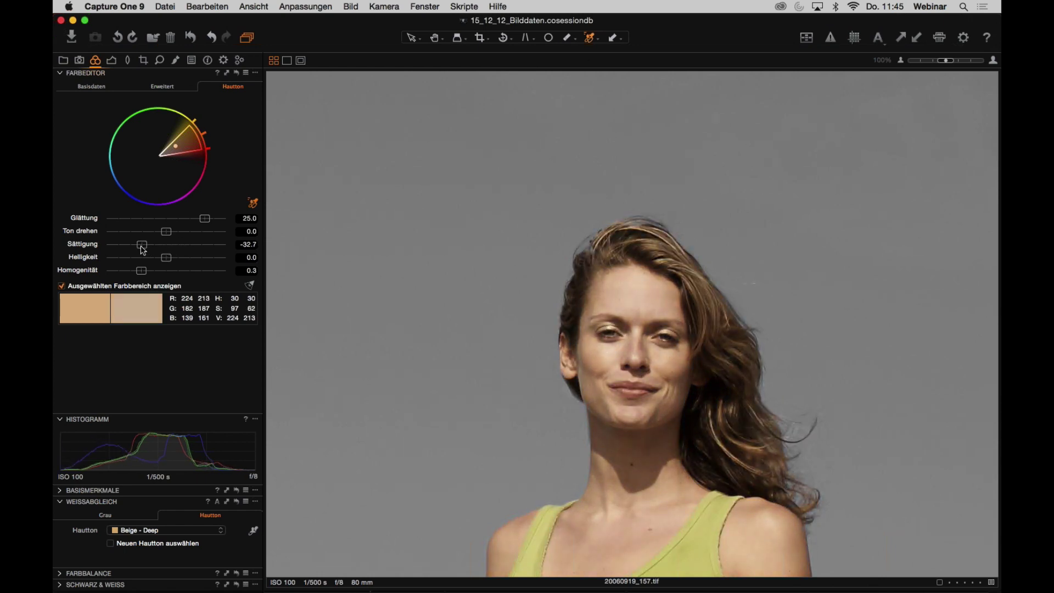
pyautogui.click(164, 248)
pyautogui.click(168, 87)
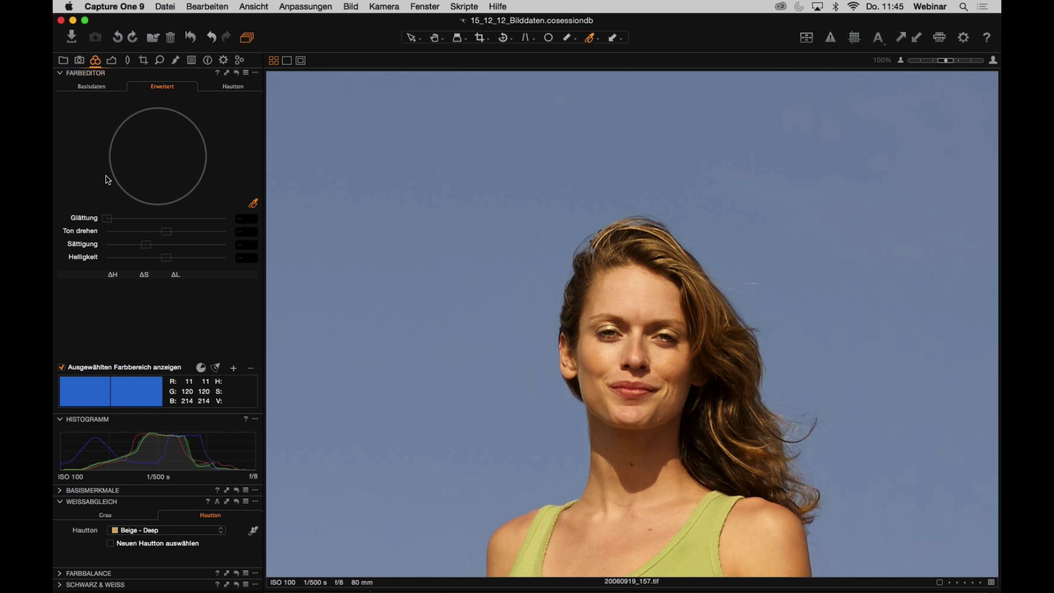
# - Customize the toolbar by adding the Batteriestand item after the cursor tools
pyautogui.rightClick(750, 41)
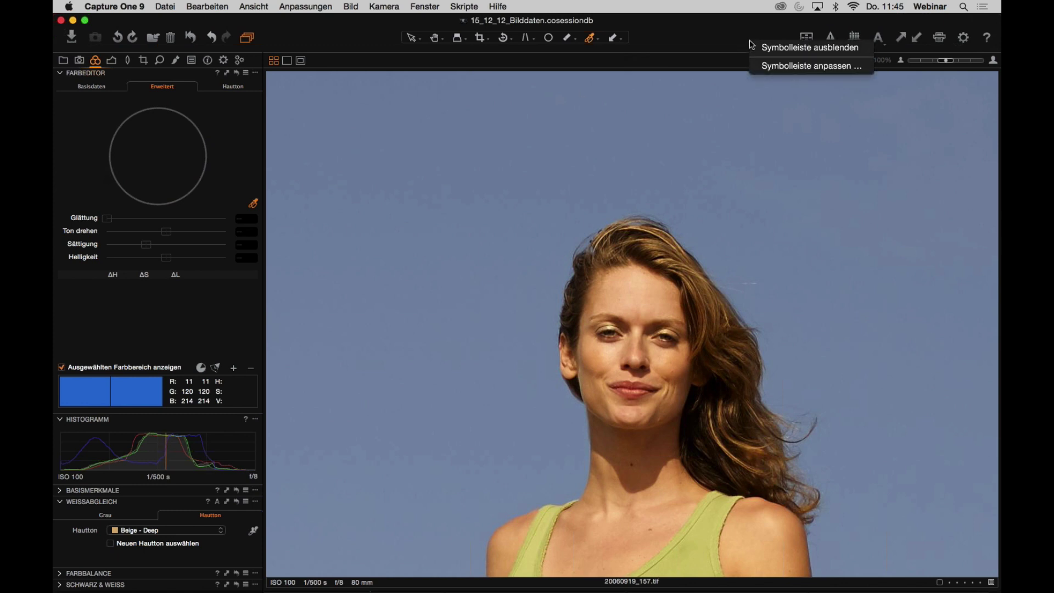
pyautogui.click(782, 66)
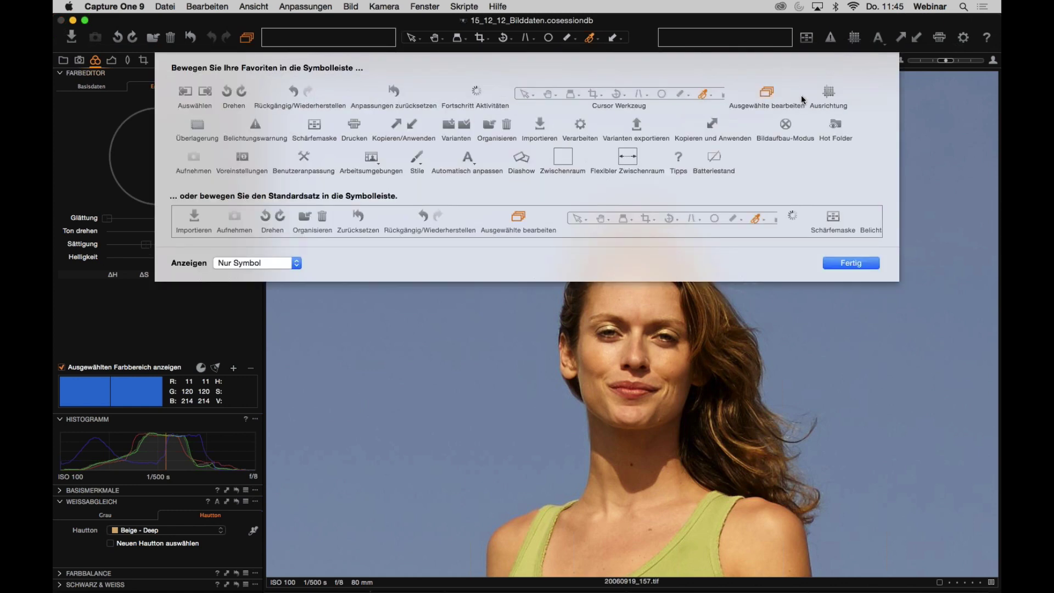
pyautogui.moveTo(713, 157); pyautogui.dragTo(651, 39)
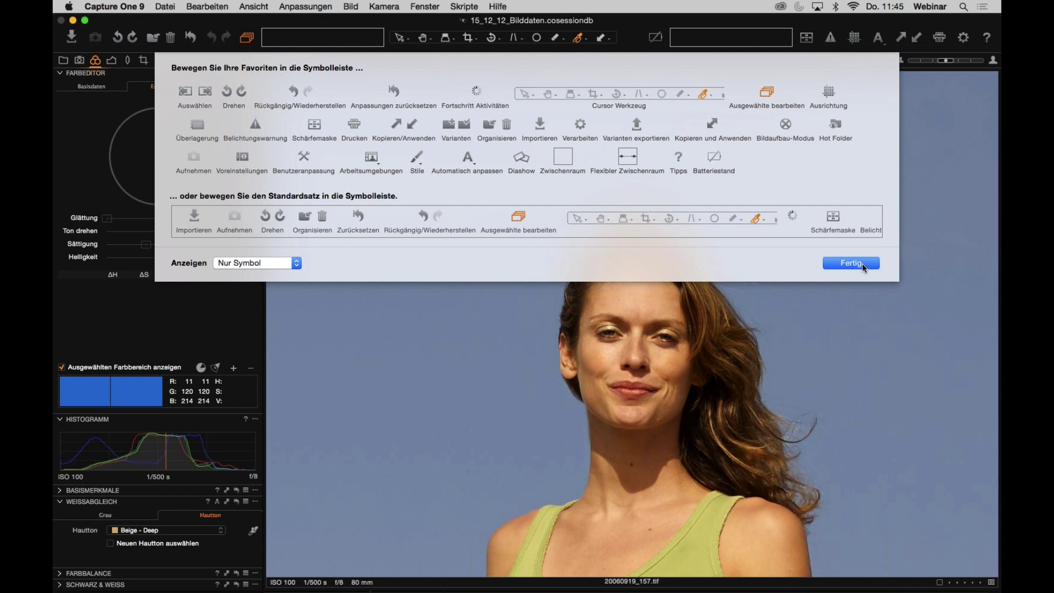
pyautogui.click(860, 263)
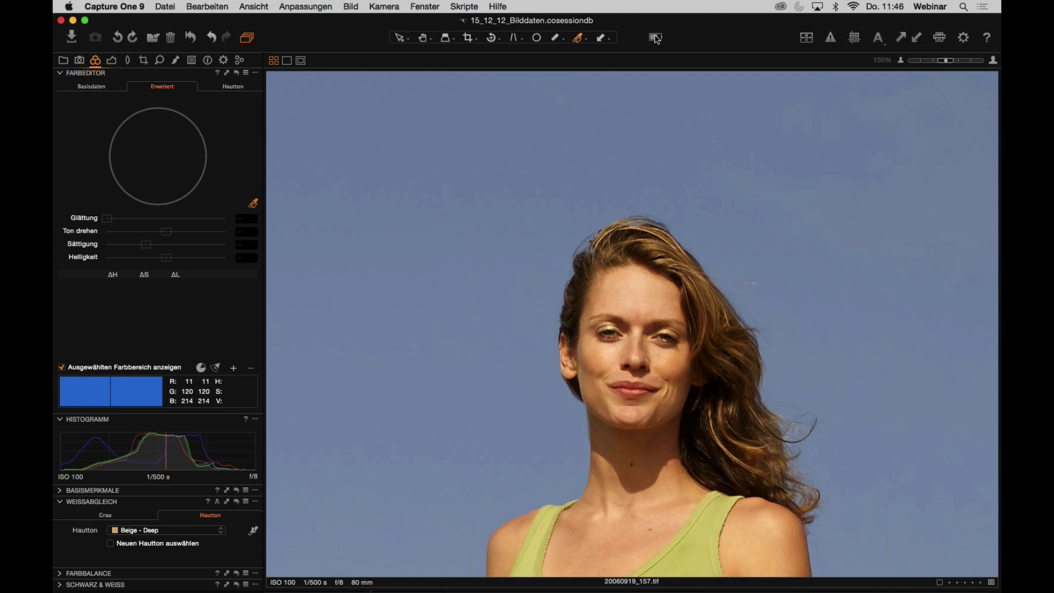
# - Show the capture tools for the connected camera and examine its battery status in the toolbar
pyautogui.moveTo(657, 40)
pyautogui.click(80, 61)
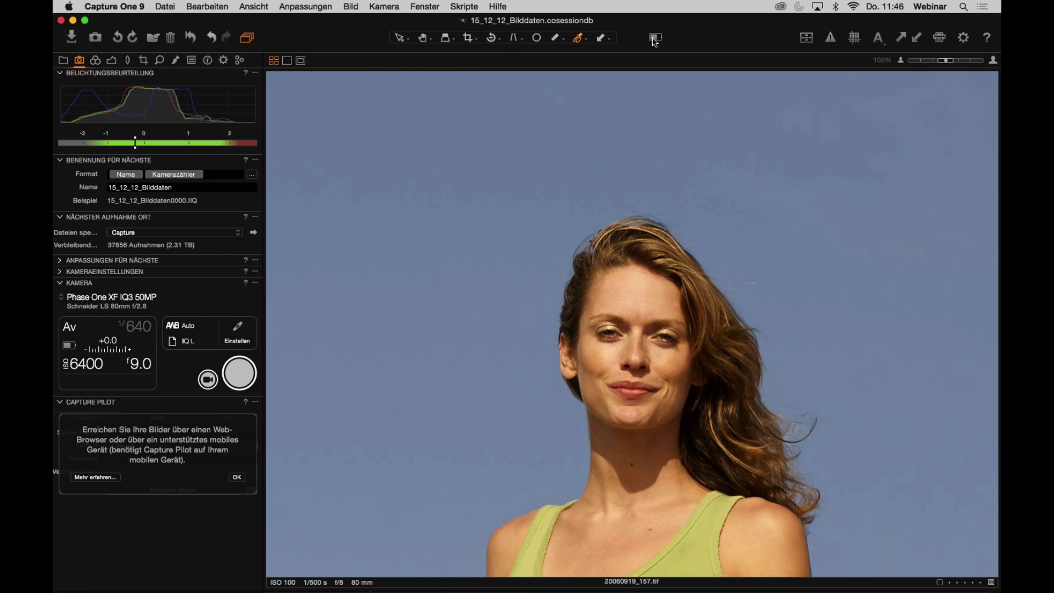
pyautogui.moveTo(655, 41)
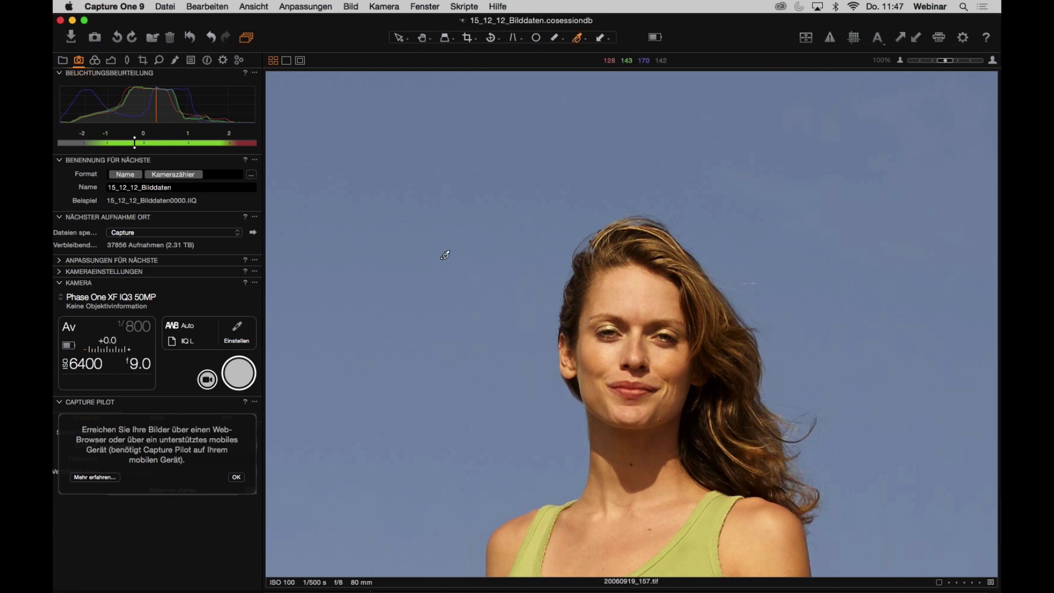
# - Show the image browser, select the images 20060919_157.tif through 20060919_162.tif, and open the keyword and metadata tools
pyautogui.press('super+shift+b')
pyautogui.keyDown('shift'); pyautogui.click(782, 525); pyautogui.keyUp('shift')
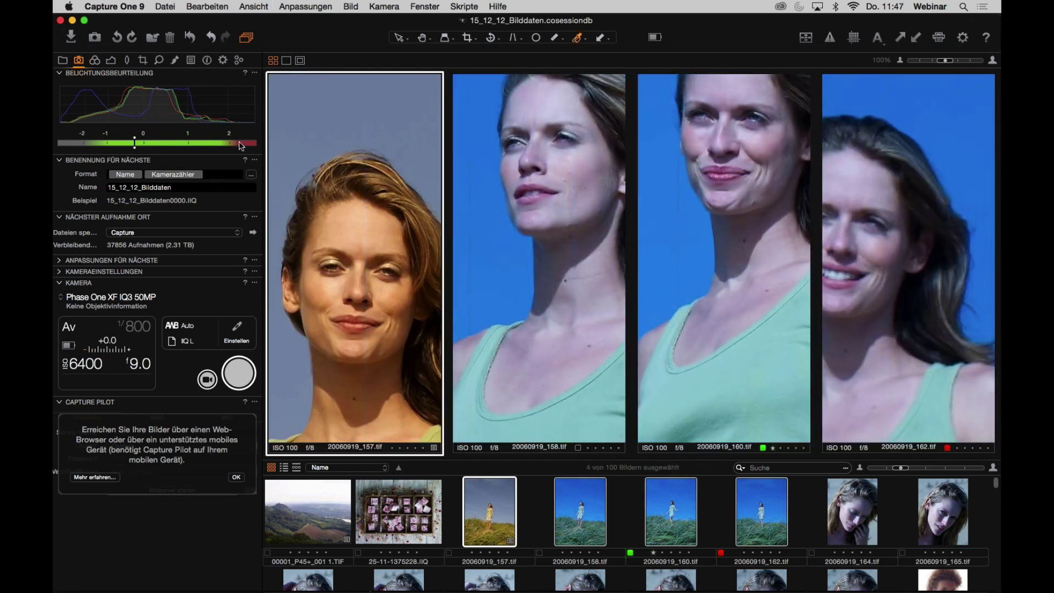
pyautogui.click(207, 61)
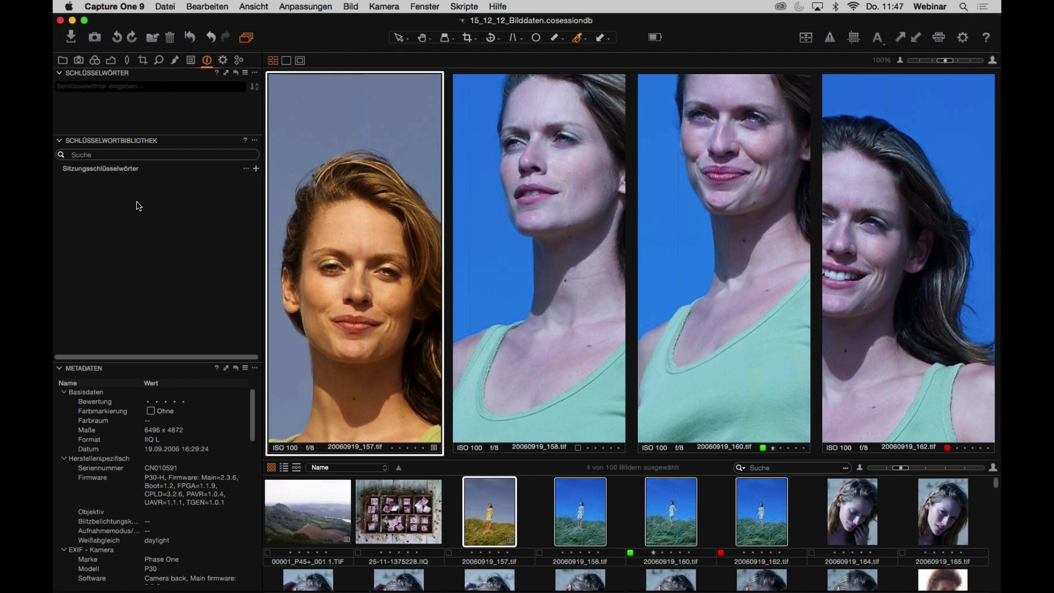
# - Add the keywords Portrait, Frau and Landschaft to the selected images
pyautogui.click(160, 86)
pyautogui.write('Portrait, Frau, Landschlüs')
pyautogui.press('BackSpace')
pyautogui.press('BackSpace')
pyautogui.press('BackSpace')
pyautogui.press('BackSpace')
pyautogui.press('BackSpace')
pyautogui.press('BackSpace')
pyautogui.write('schaft')
pyautogui.press('Return')
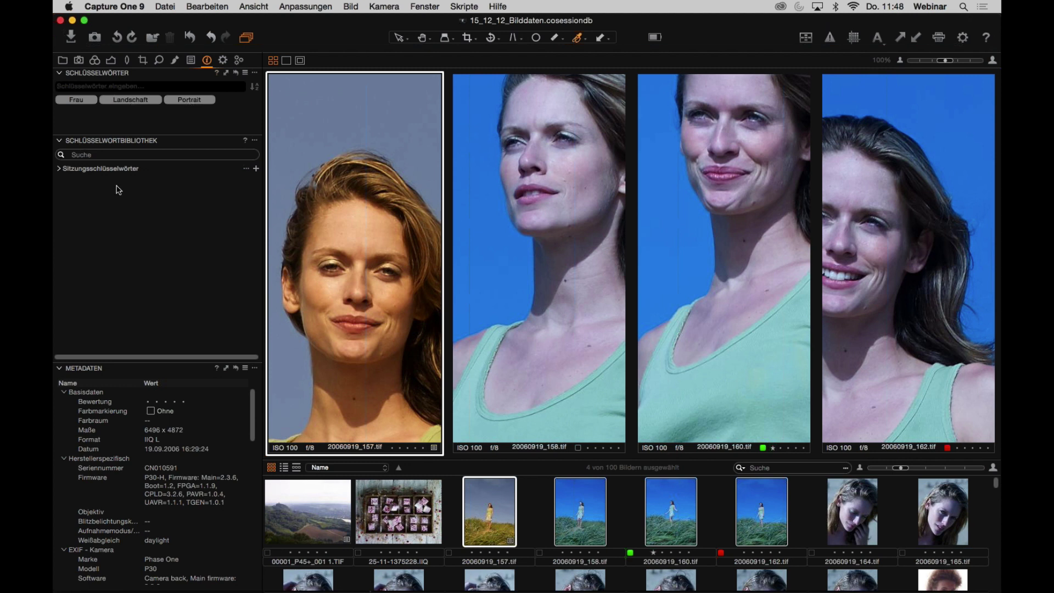
# - Add the hierarchical keyword Mensch>Mädchen to the selected images
pyautogui.moveTo(94, 99)
pyautogui.write('Mensch>Mädchen')
pyautogui.press('Return')
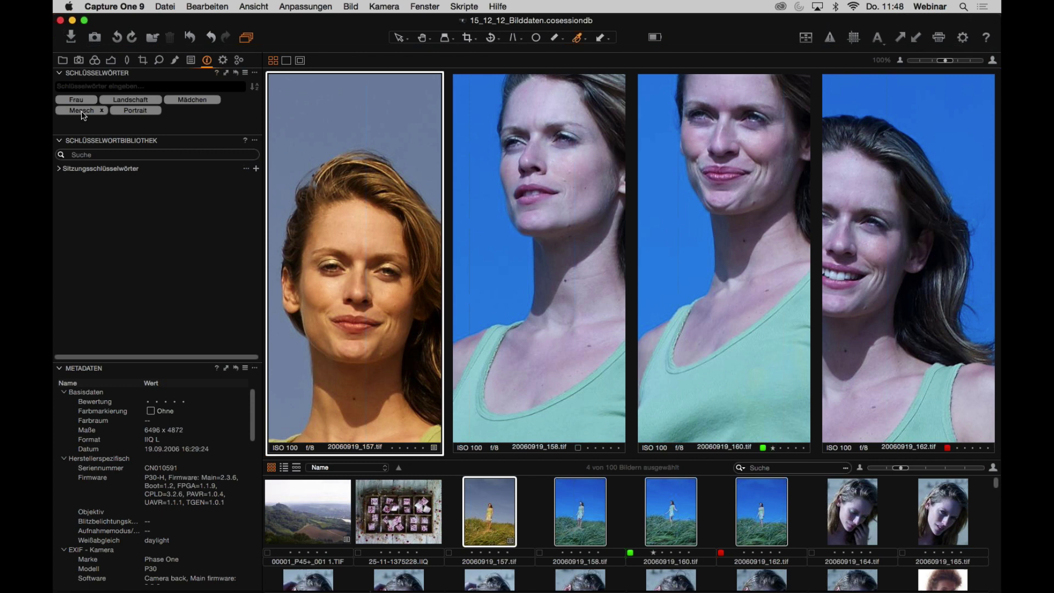
# - Expand the session keywords in the keyword library to view their structure
pyautogui.moveTo(193, 102)
pyautogui.click(58, 170)
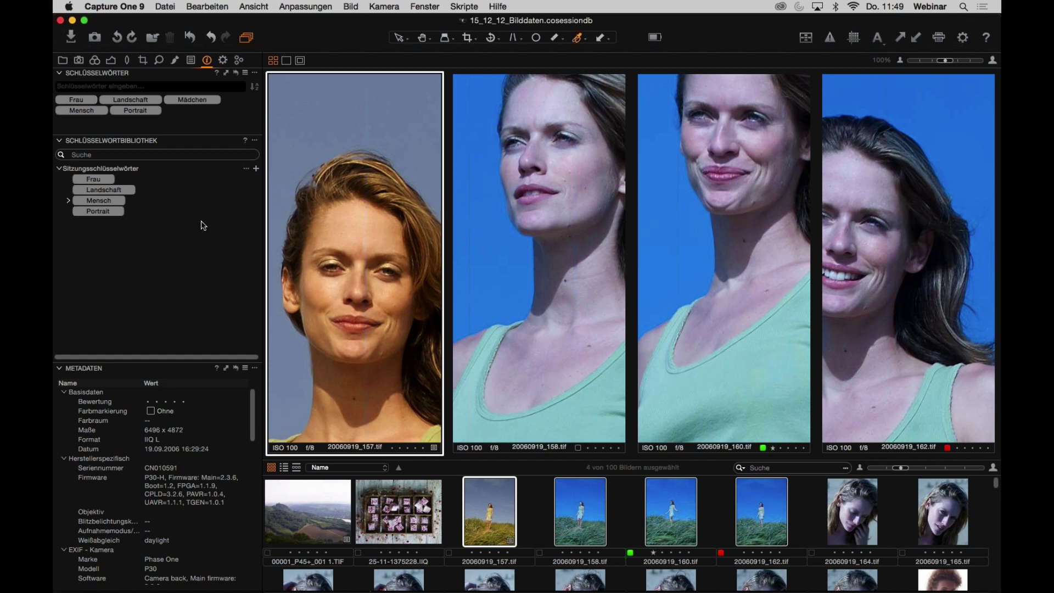
pyautogui.click(241, 263)
# - Select the first three images in the browser and apply the keywords Mädchen, Landschaft and Portrait to all of them
pyautogui.keyDown('shift'); pyautogui.click(300, 506); pyautogui.keyUp('shift')
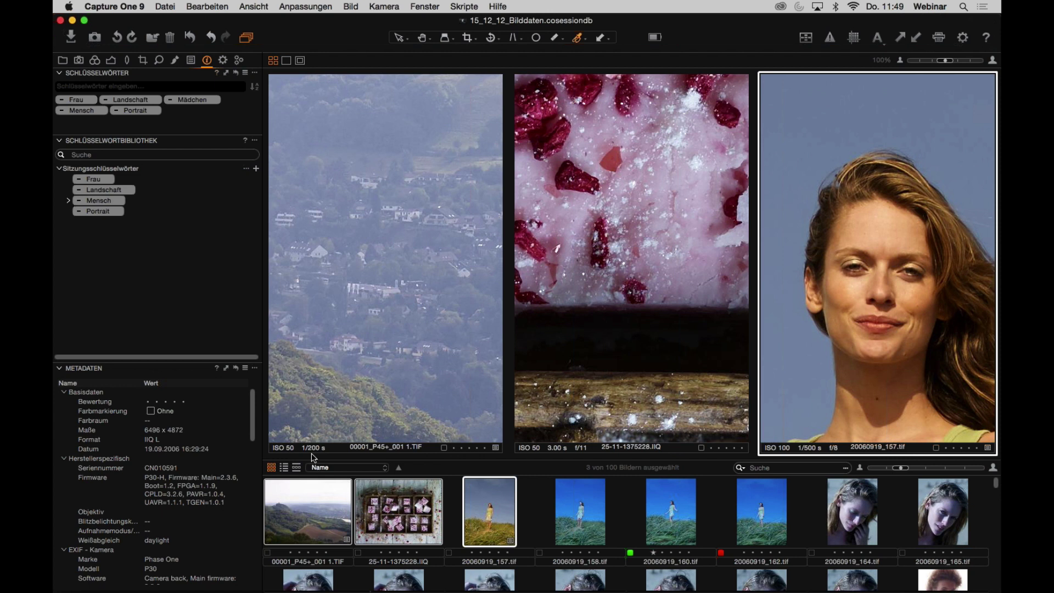
pyautogui.click(171, 101)
pyautogui.click(140, 103)
pyautogui.click(118, 112)
# - Remove the keyword Mädchen from the selected images and confirm the removal
pyautogui.click(215, 101)
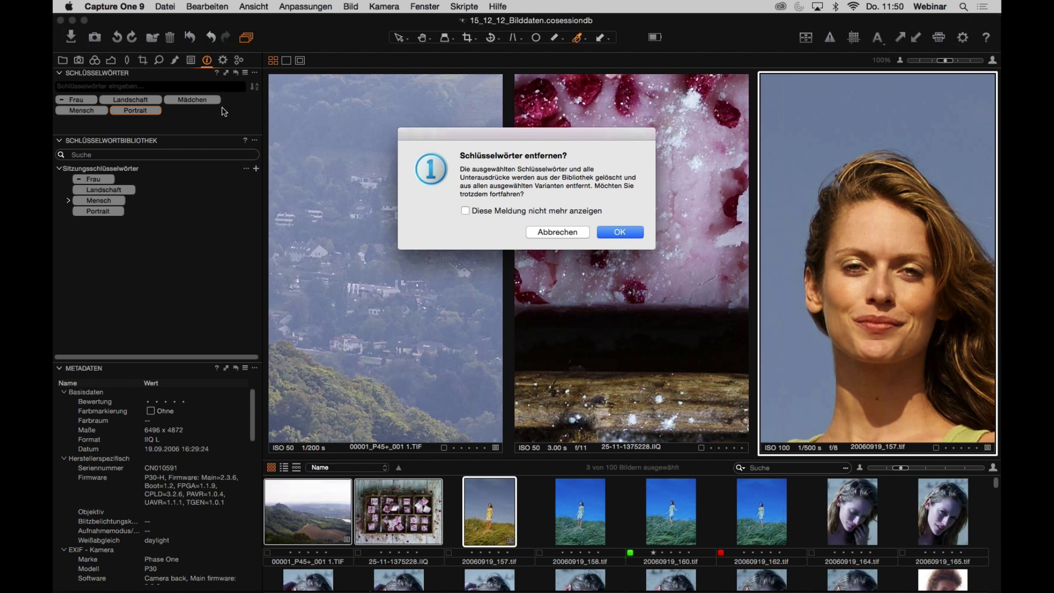
pyautogui.click(617, 234)
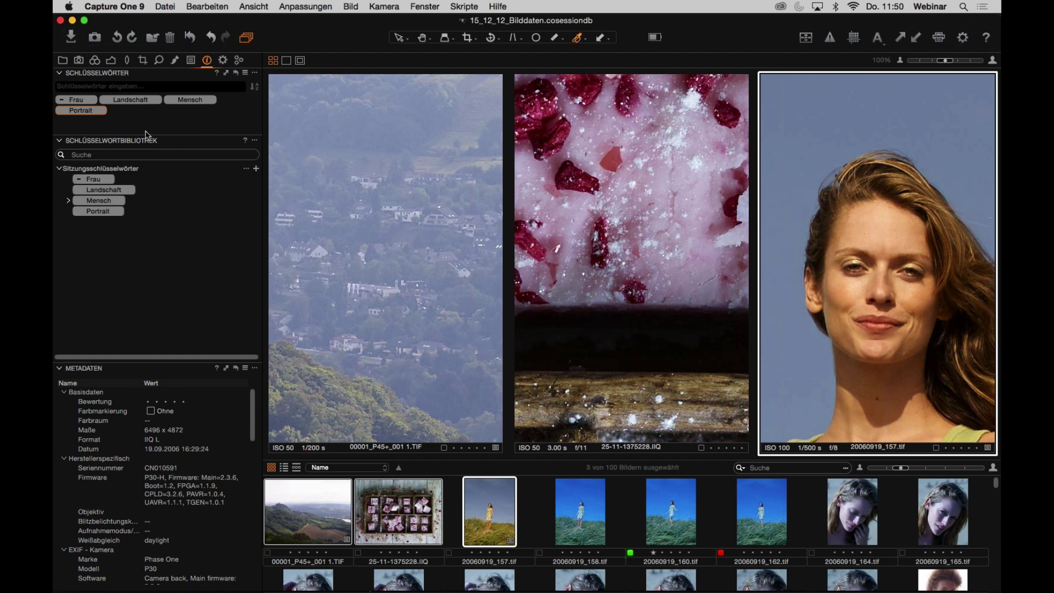
# - Remove the keywords Landschaft, Mensch and Portrait together from the three selected images and confirm the removal
pyautogui.click(137, 101)
pyautogui.click(191, 103)
pyautogui.rightClick(131, 99)
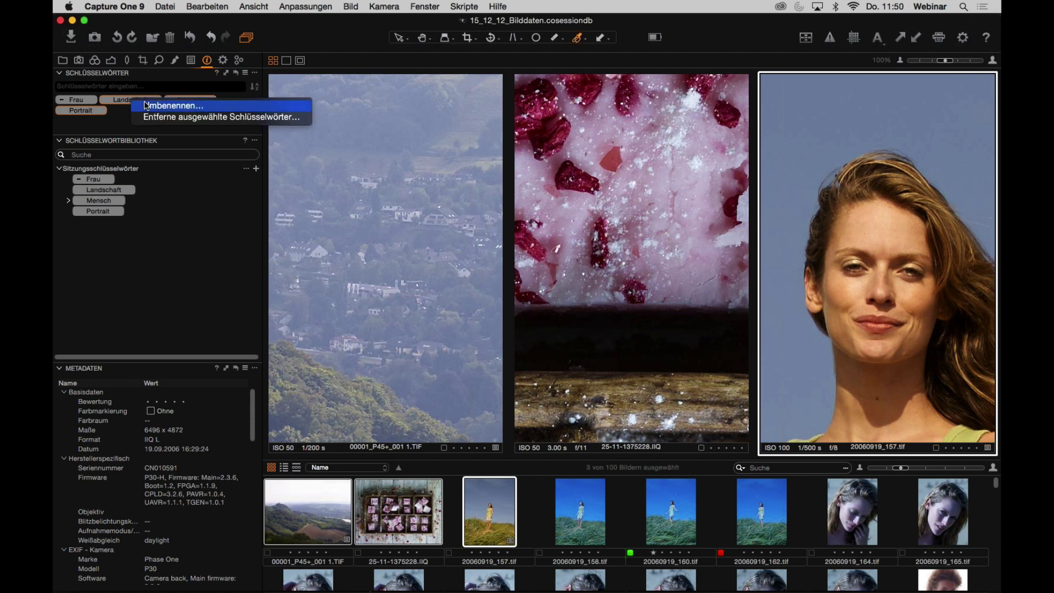
pyautogui.click(182, 117)
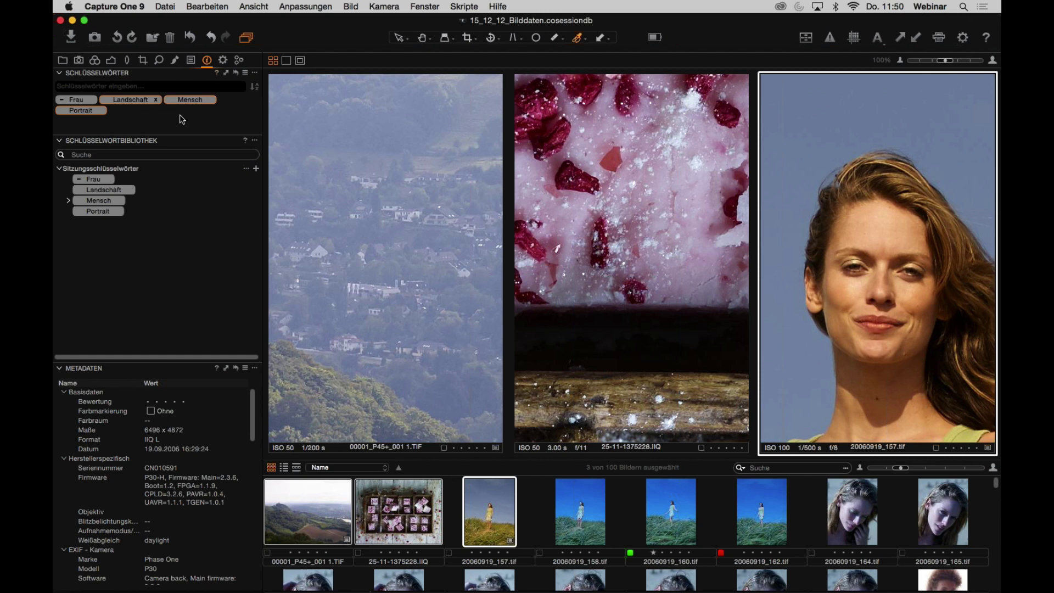
pyautogui.click(640, 232)
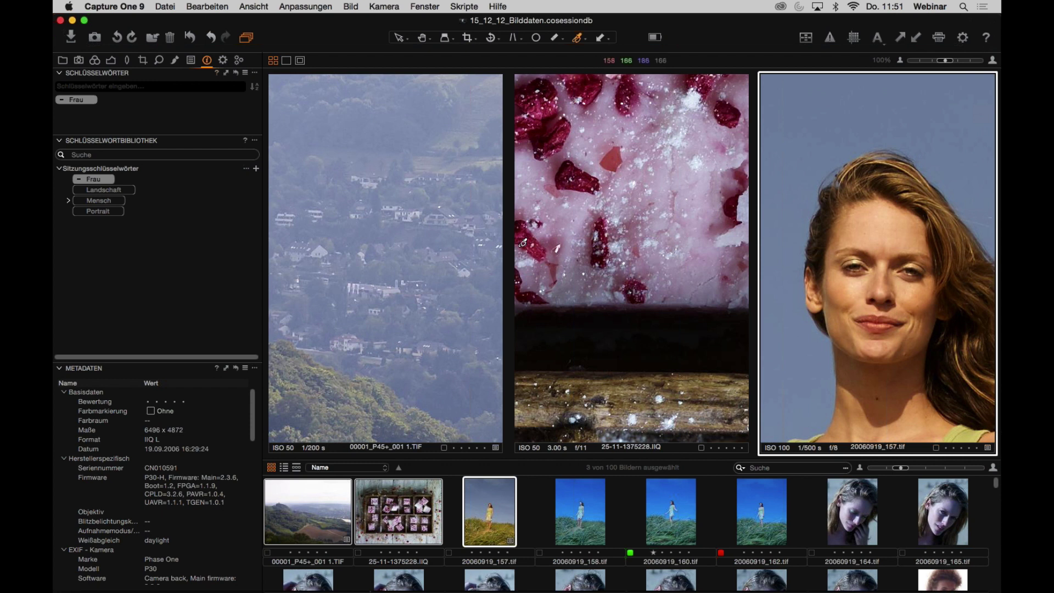
pyautogui.click(246, 72)
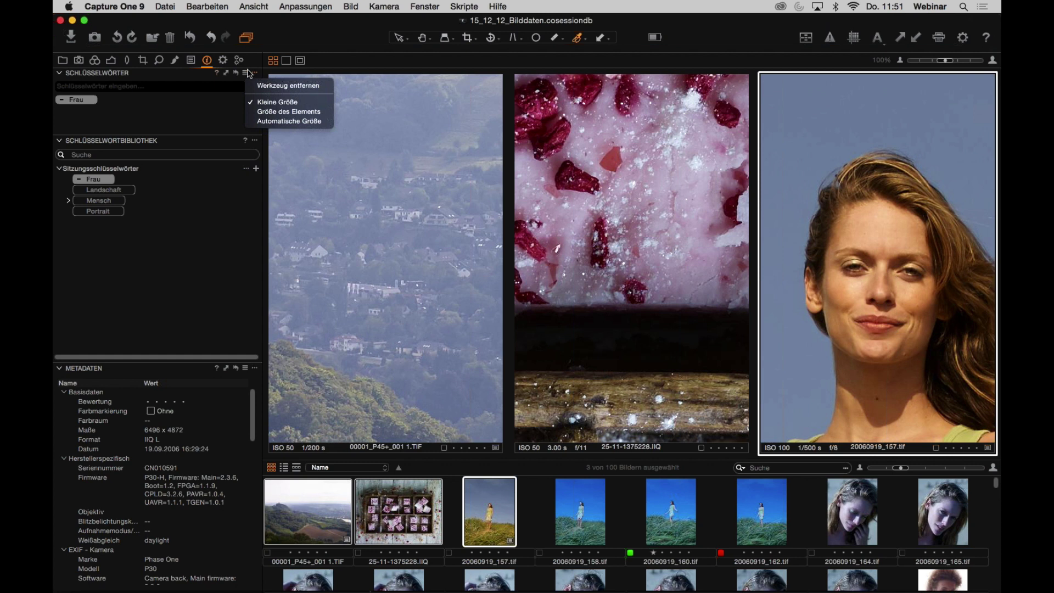
pyautogui.click(248, 75)
pyautogui.click(246, 73)
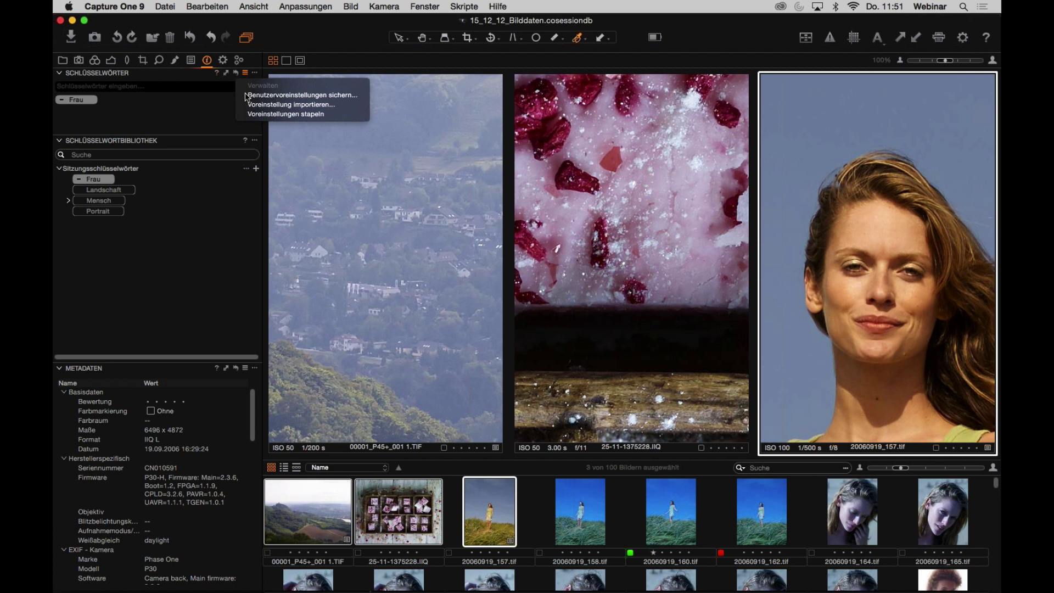
pyautogui.click(223, 187)
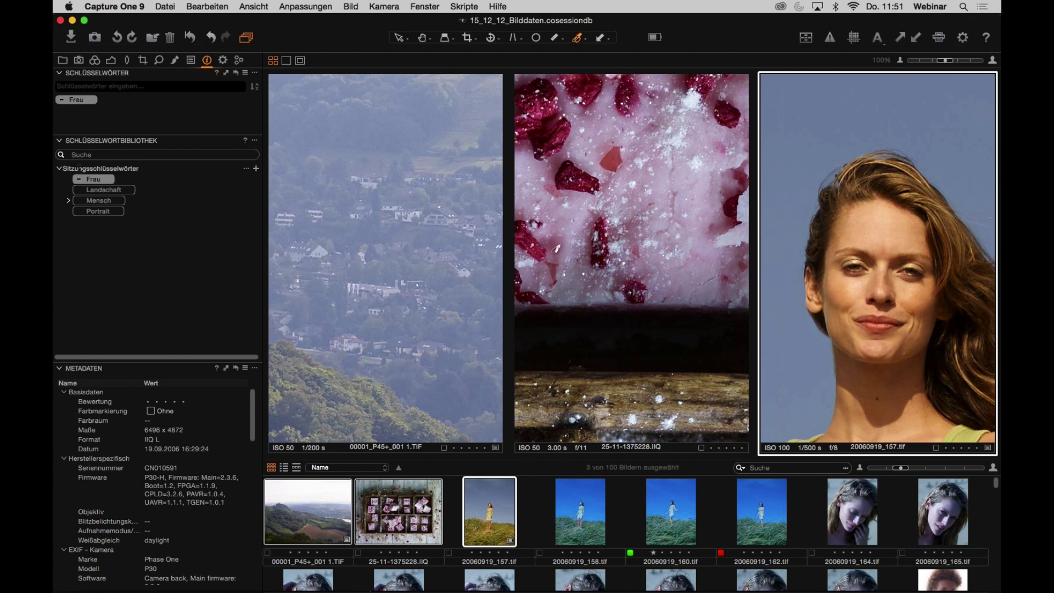
# - In the library's system folders, expand the webinar home folder and Bilder, and select the 15_12_12_Bilddaten folder
pyautogui.click(62, 59)
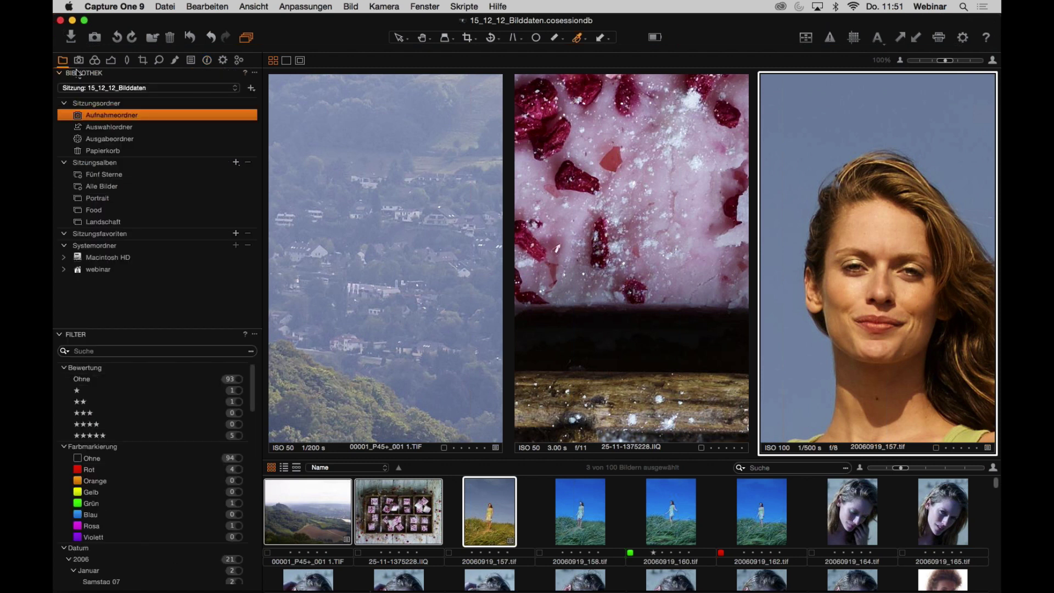
pyautogui.click(64, 233)
pyautogui.click(63, 269)
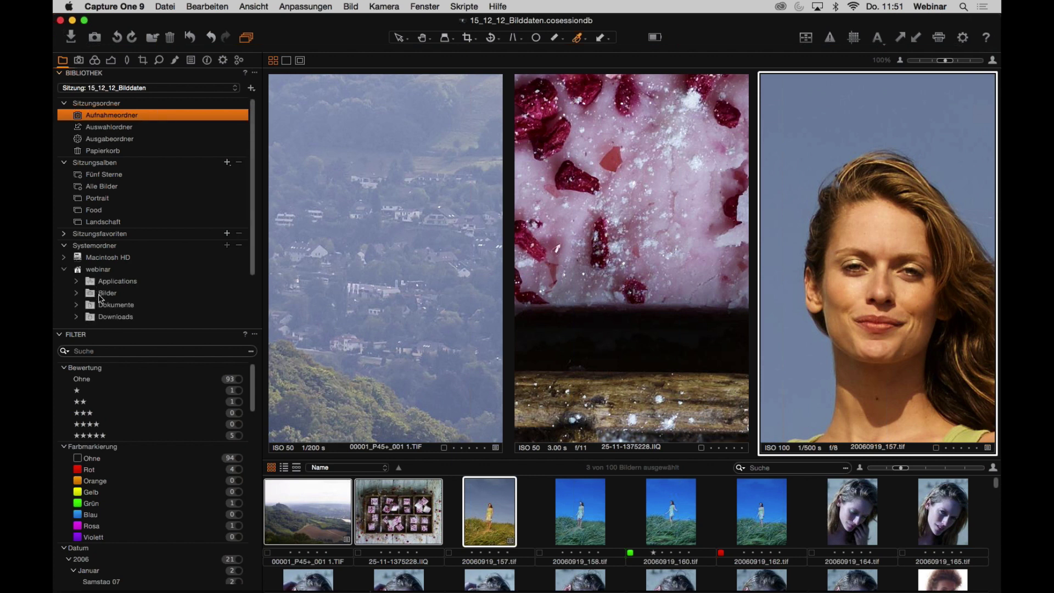
pyautogui.click(76, 297)
pyautogui.click(76, 294)
pyautogui.click(142, 305)
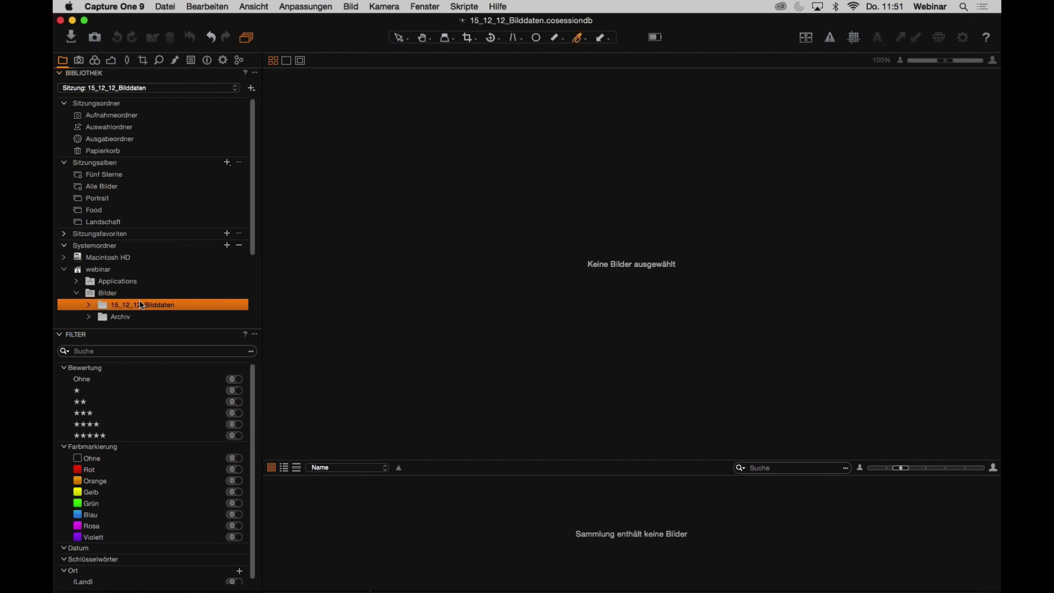
# - Expand the Archiv folder inside Bilder to show its subfolders
pyautogui.click(90, 317)
pyautogui.scroll(-5, 134, 294)
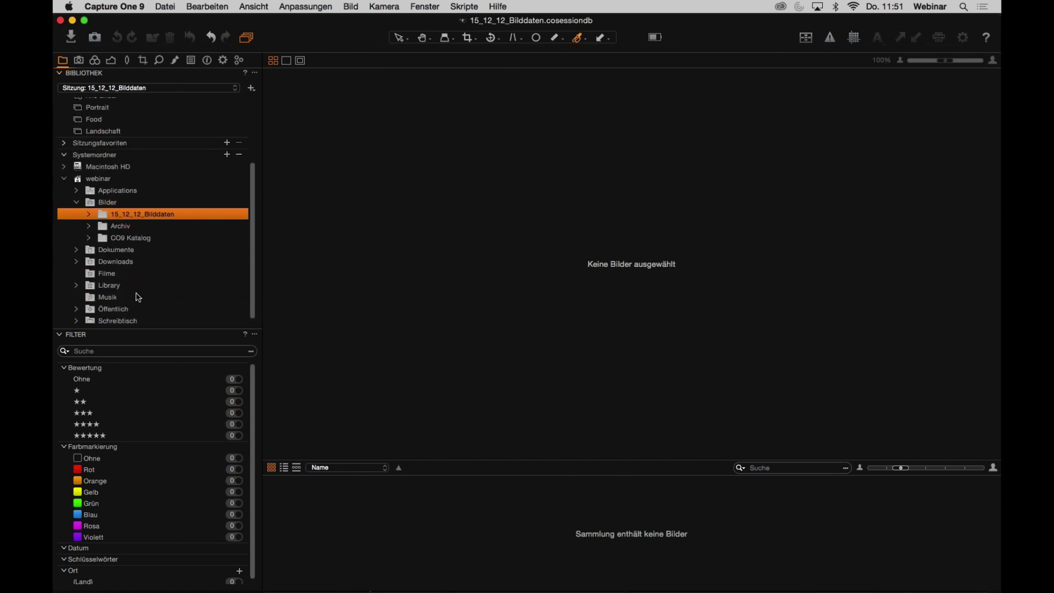
pyautogui.scroll(2, 137, 297)
pyautogui.scroll(-2, 138, 297)
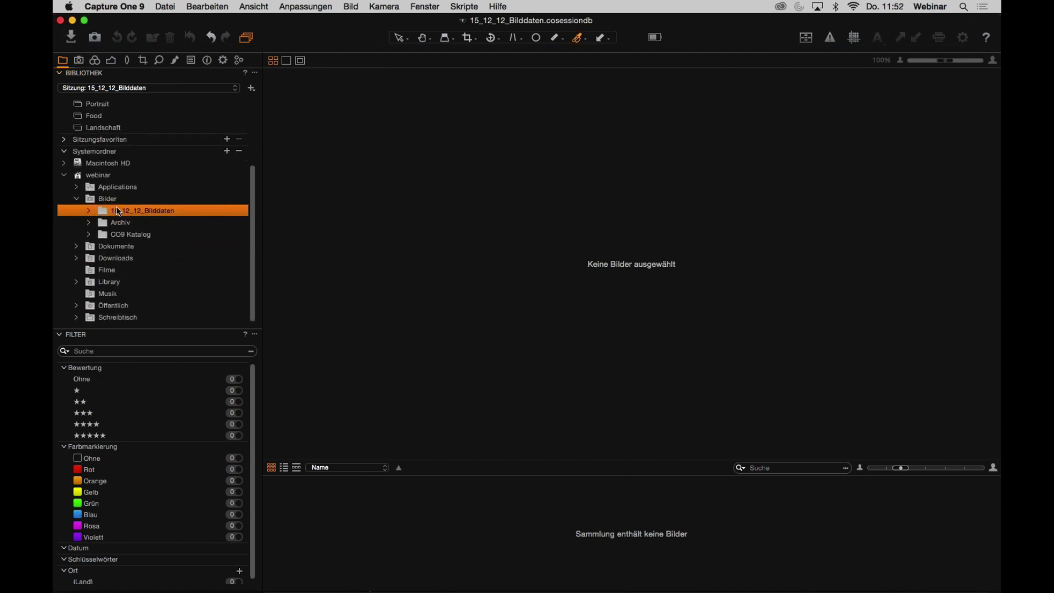
pyautogui.click(82, 202)
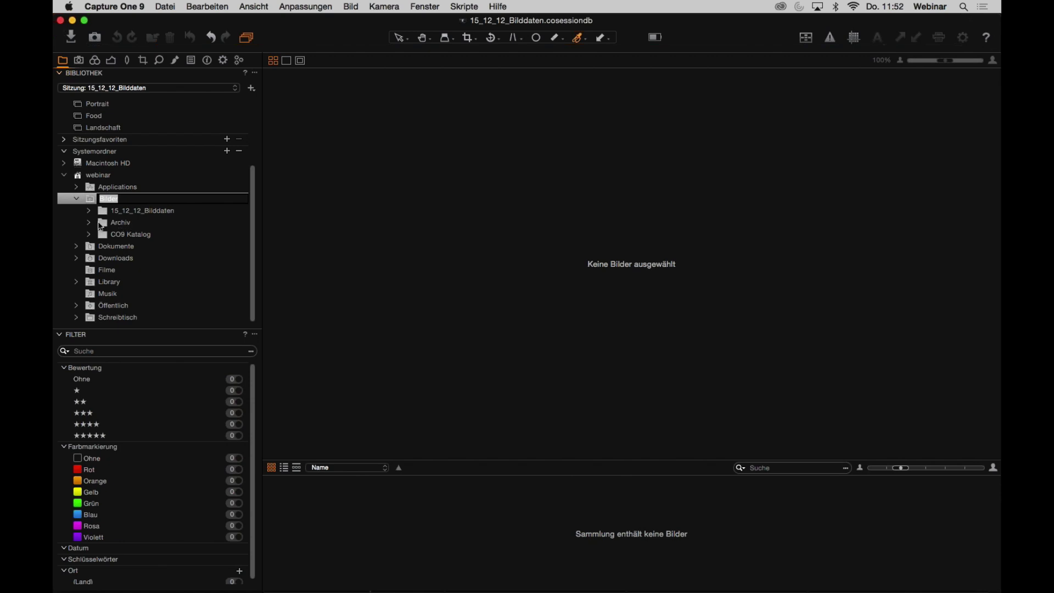
pyautogui.click(95, 225)
pyautogui.click(620, 208)
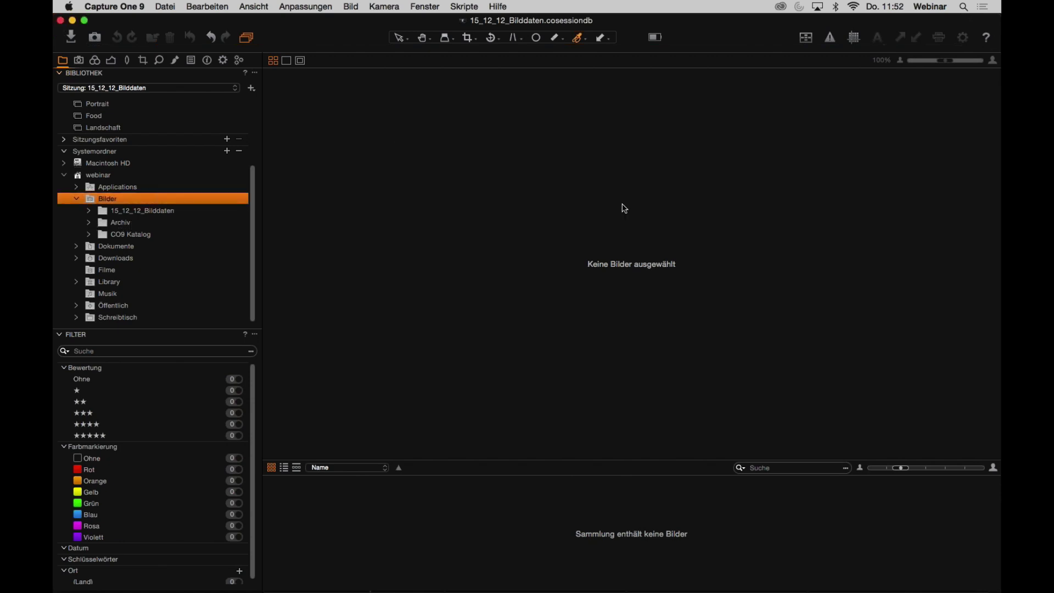
pyautogui.click(89, 222)
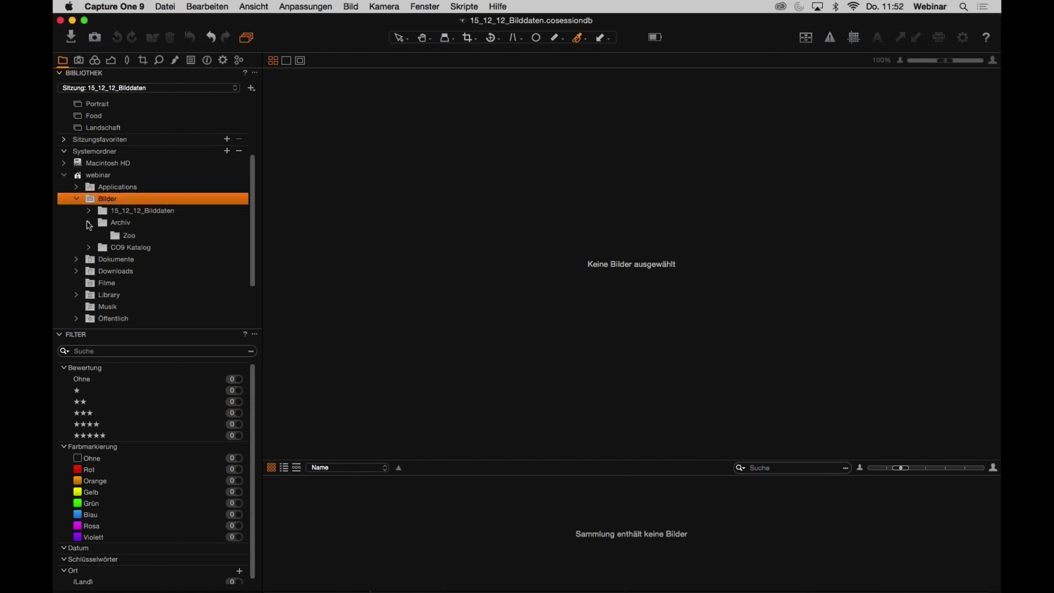
# - Add the Architektur folder from Archiv to the session favourites and open that favourite
pyautogui.click(158, 237)
pyautogui.moveTo(158, 237); pyautogui.dragTo(108, 141)
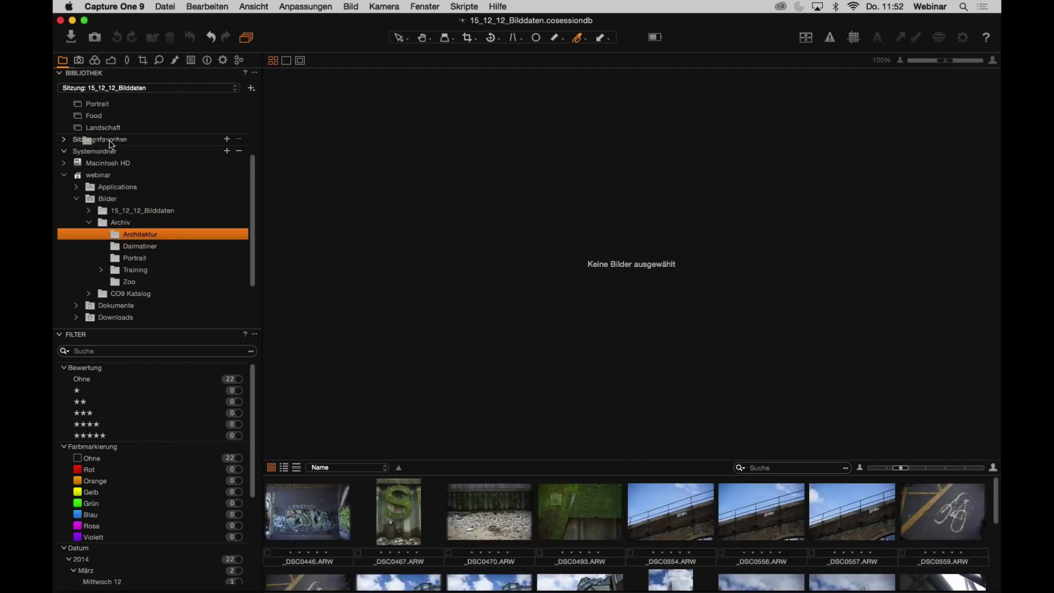
pyautogui.rightClick(158, 237)
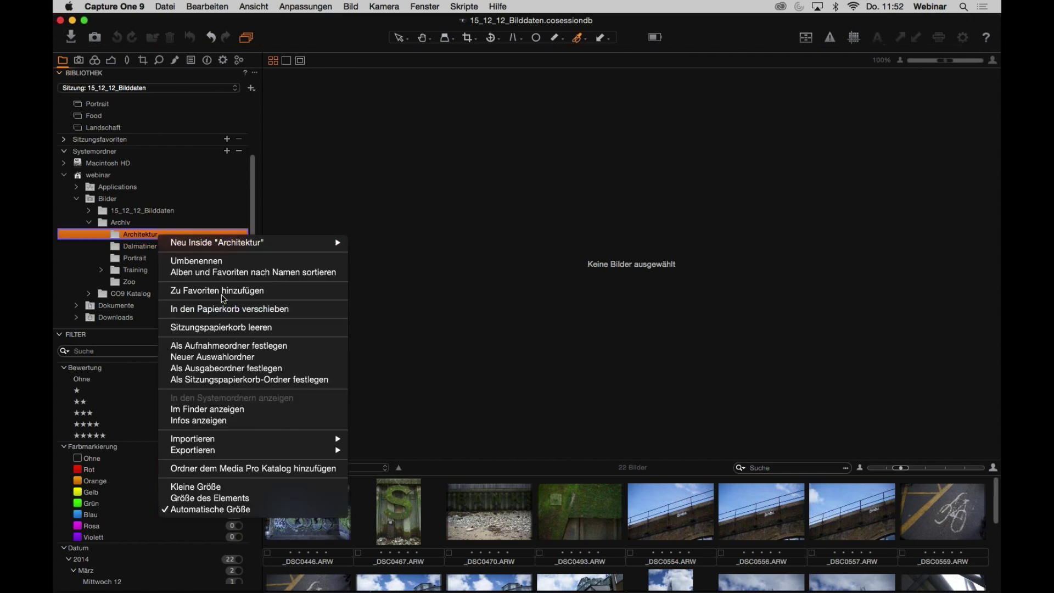
pyautogui.click(244, 294)
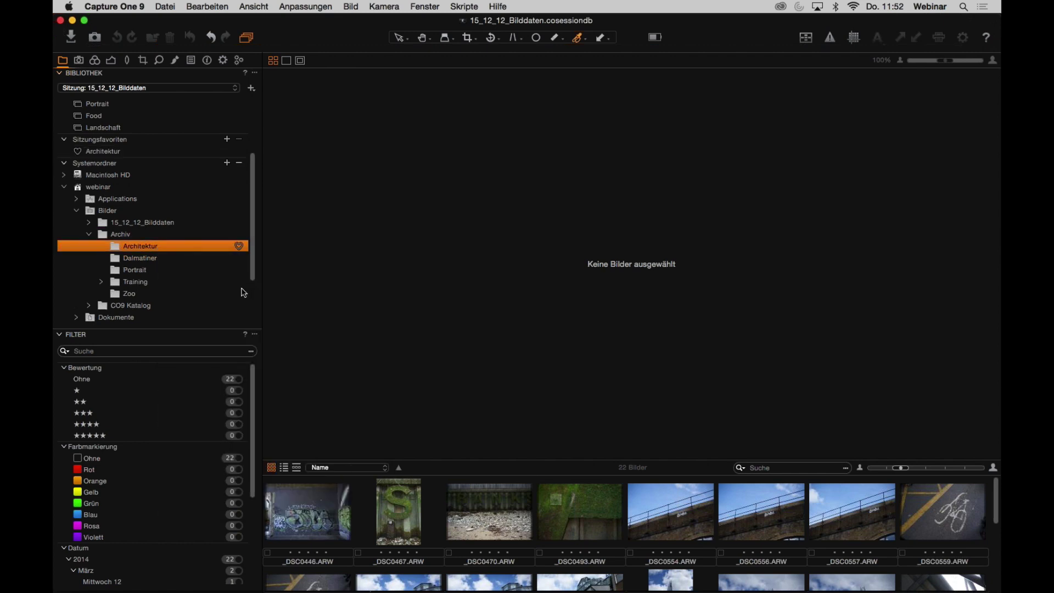
pyautogui.click(96, 151)
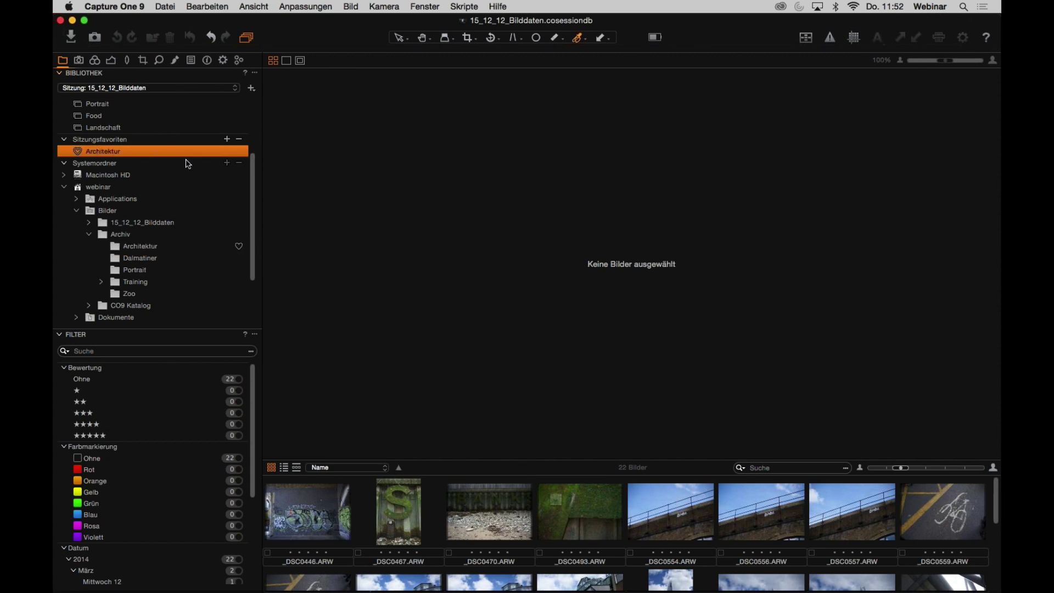
# - Start creating a keyword library from a keyword text file, using the Bib_Export text file in the Bilder folder
pyautogui.click(209, 65)
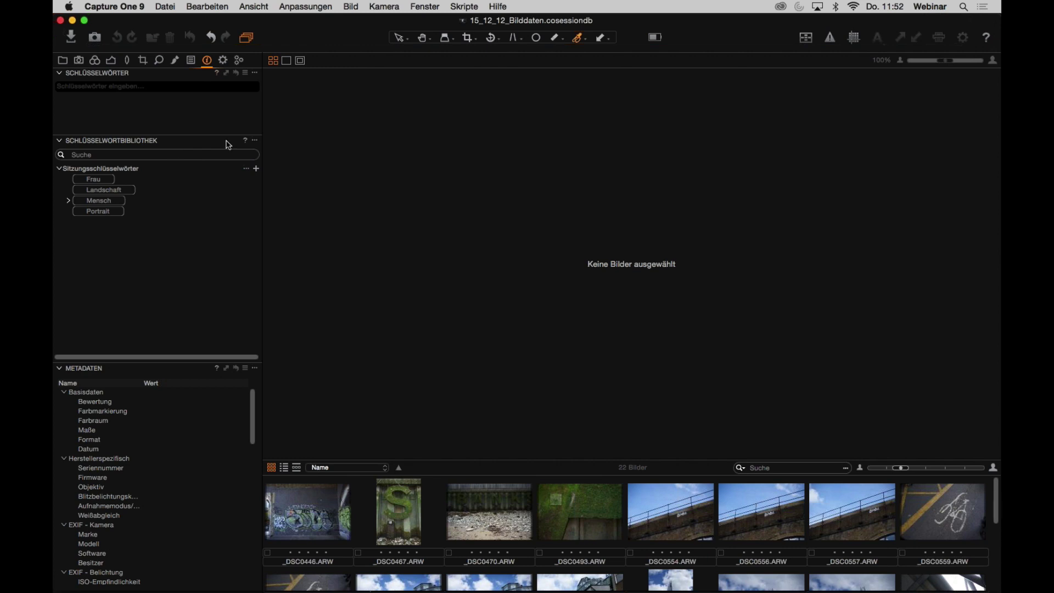
pyautogui.click(255, 140)
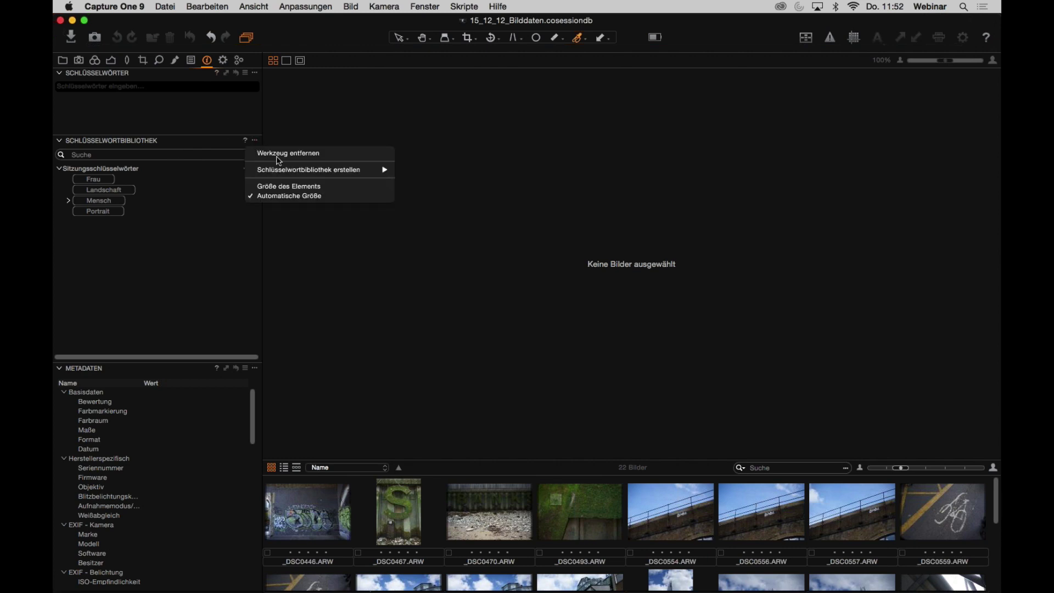
pyautogui.moveTo(290, 172)
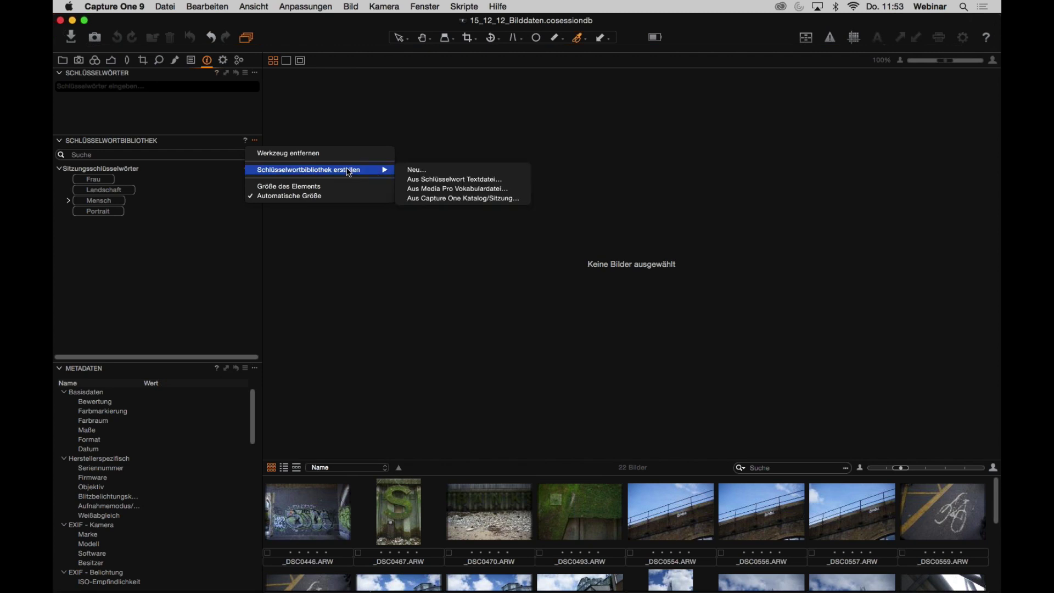
pyautogui.click(419, 180)
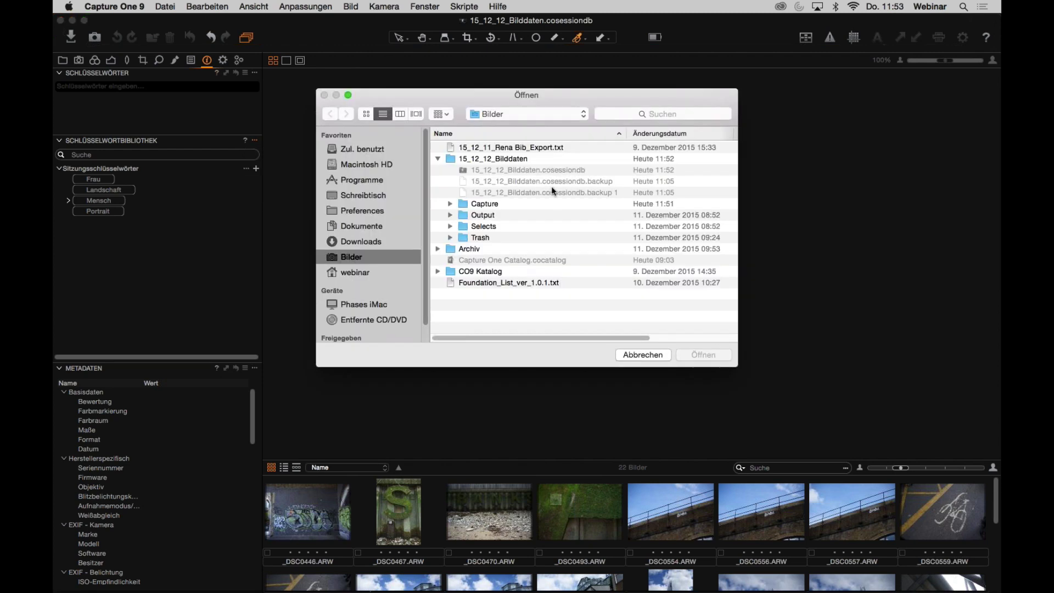
pyautogui.click(553, 148)
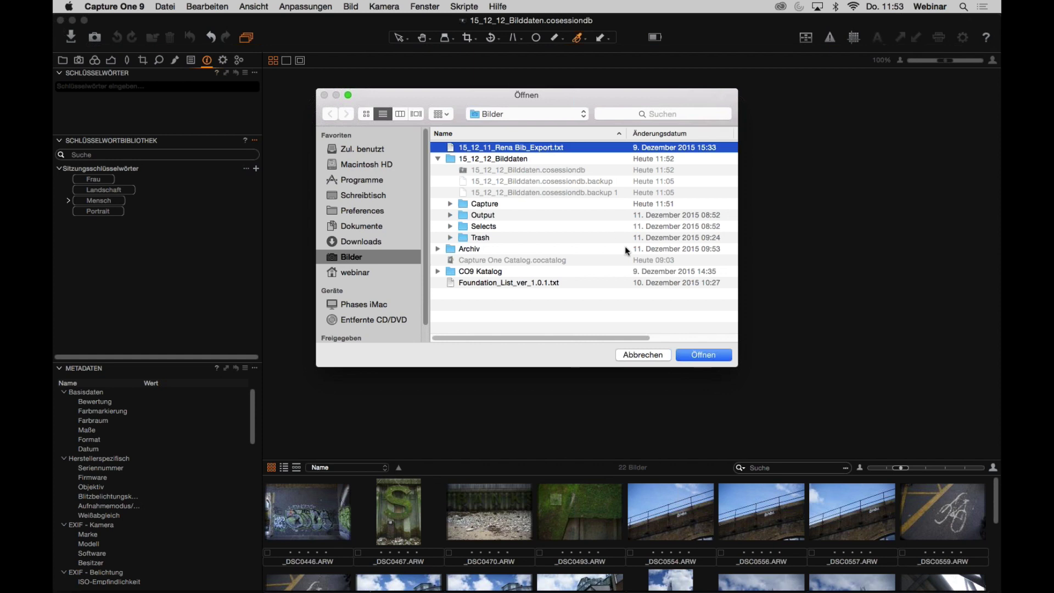
pyautogui.click(710, 356)
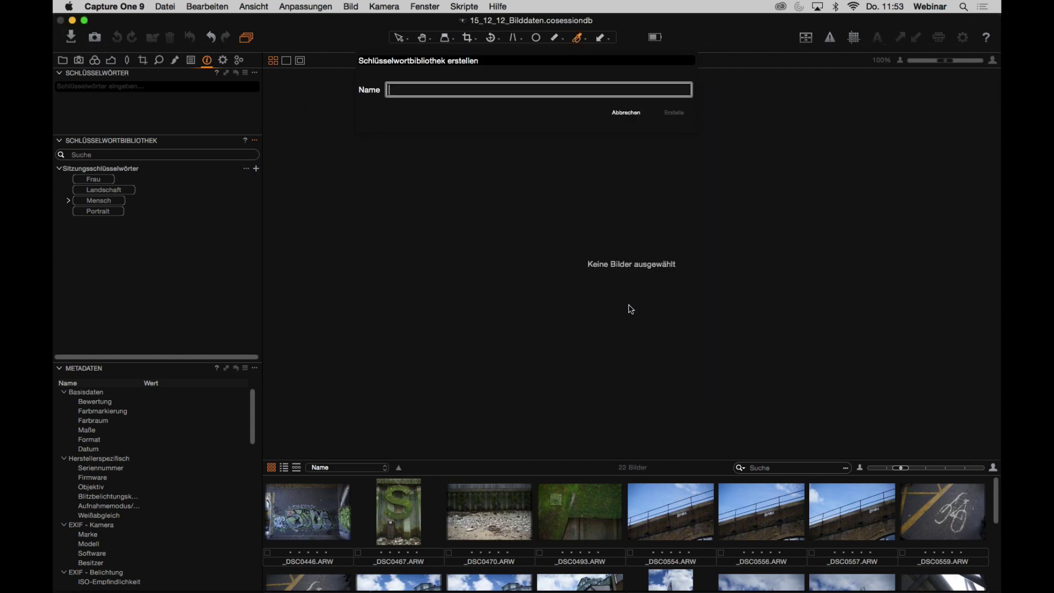
# - Name the new keyword library Meine, create it and expand its list of keywords
pyautogui.write('MAINE')
pyautogui.press('BackSpace')
pyautogui.press('BackSpace')
pyautogui.press('BackSpace')
pyautogui.press('BackSpace')
pyautogui.write('eine')
pyautogui.press('Return')
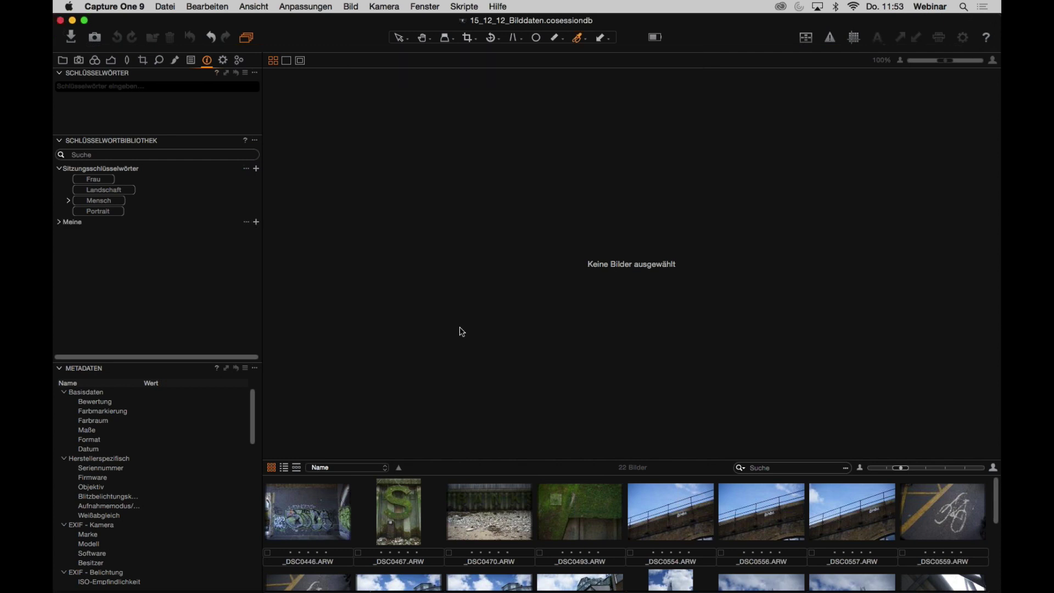
pyautogui.click(58, 222)
pyautogui.click(60, 223)
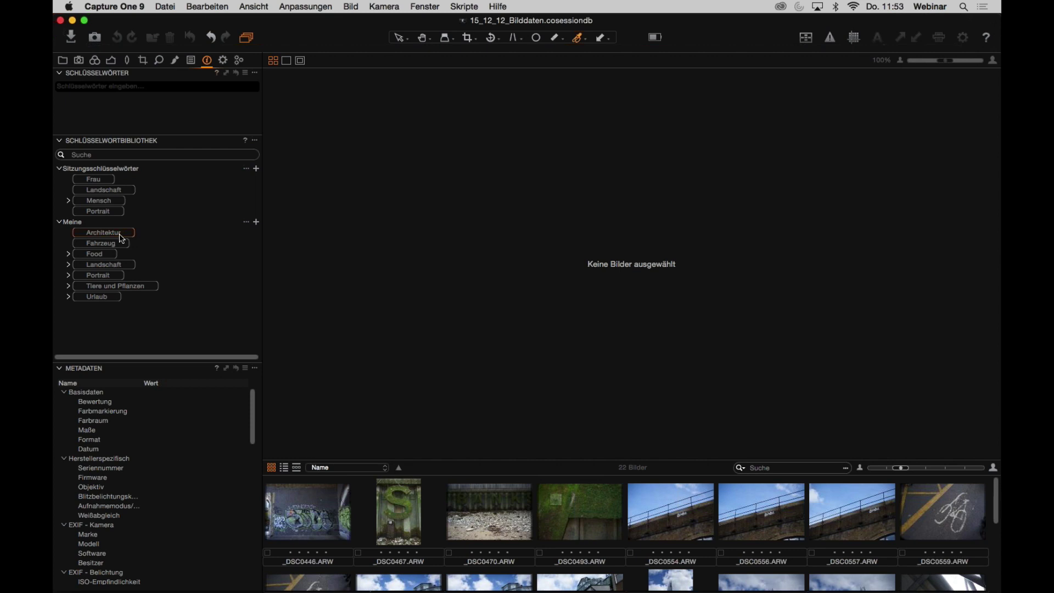
# - Select the images _DSC0467.ARW and _DSC0470.ARW and apply the keywords Frau, Architektur and Landschaft from the keyword libraries
pyautogui.click(394, 507)
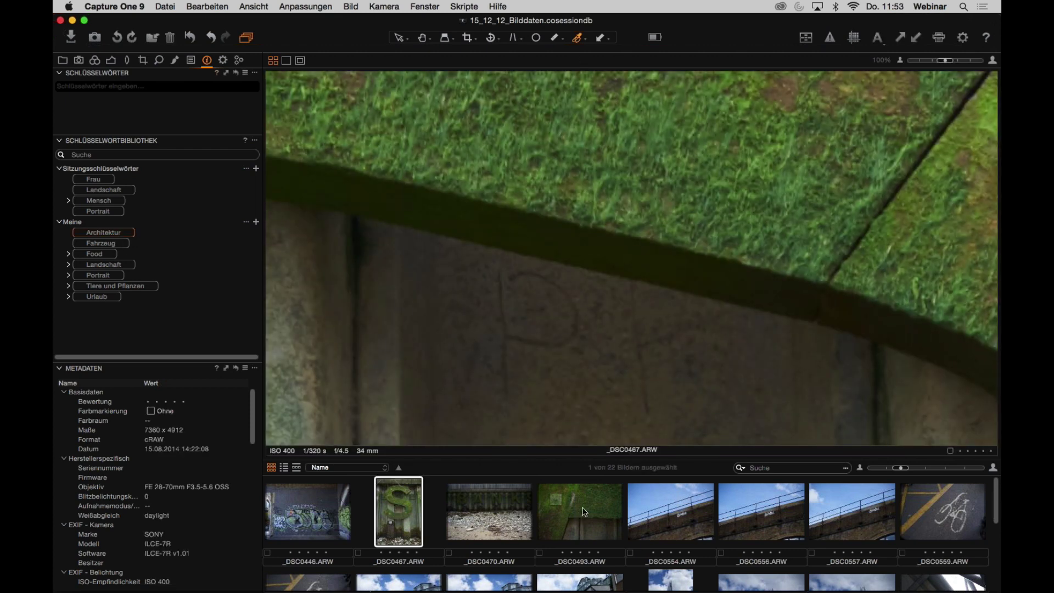
pyautogui.rightClick(585, 512)
pyautogui.click(472, 510)
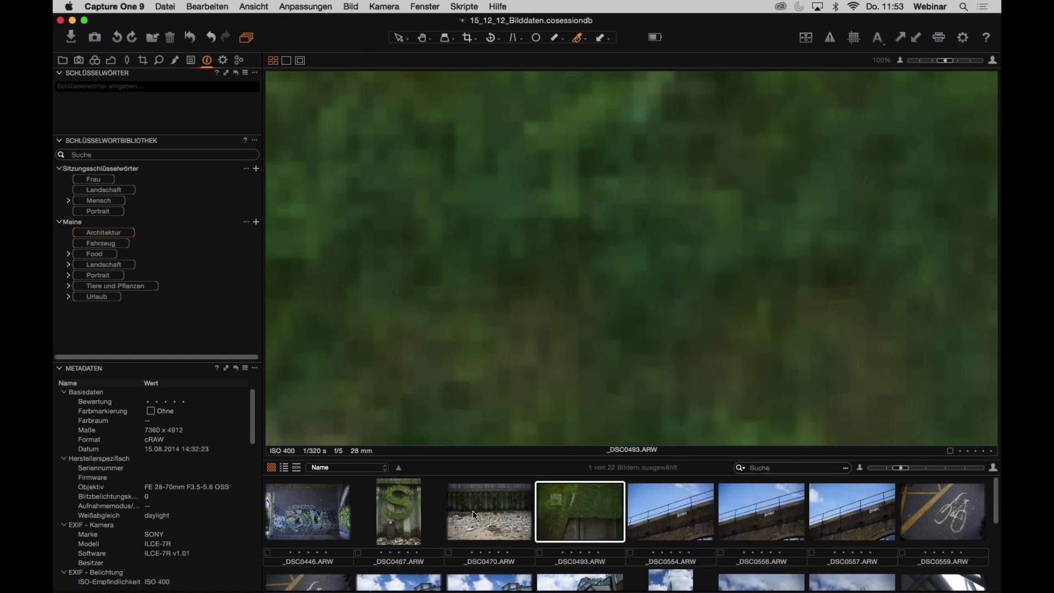
pyautogui.click(474, 512)
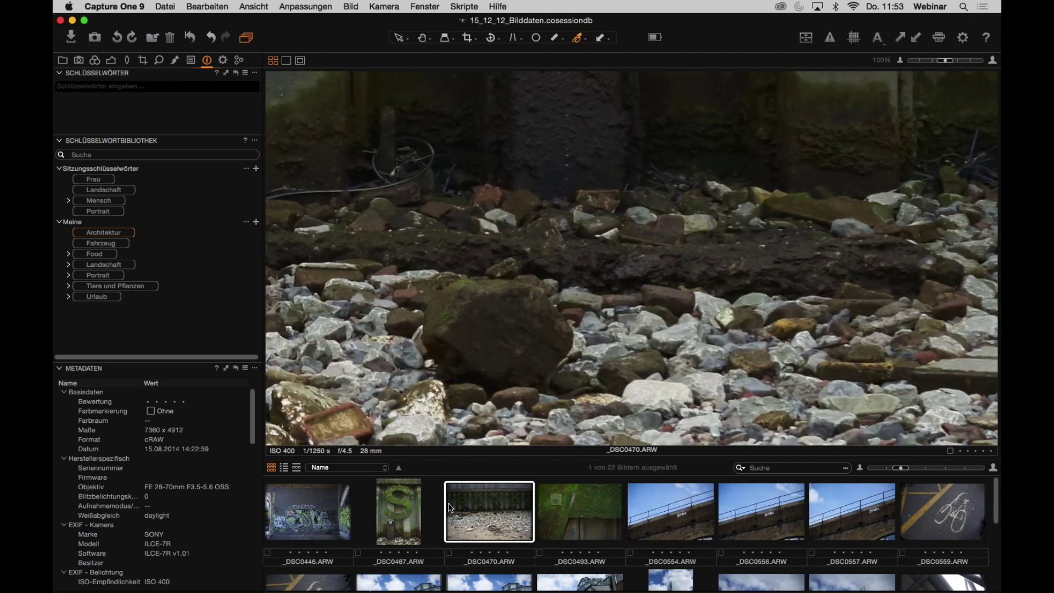
pyautogui.keyDown('super'); pyautogui.click(384, 511); pyautogui.keyUp('super')
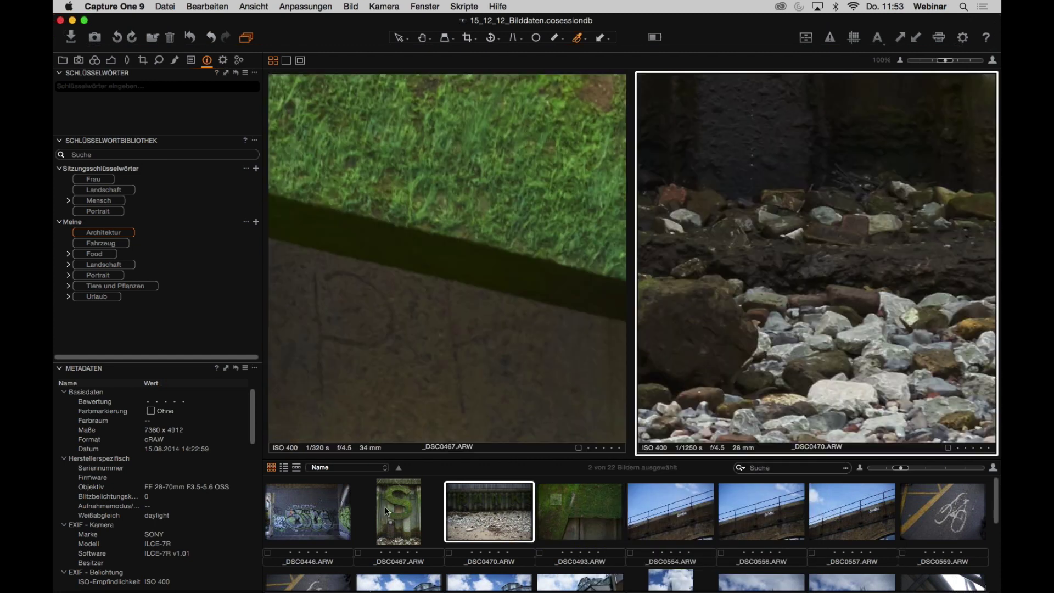
pyautogui.click(99, 180)
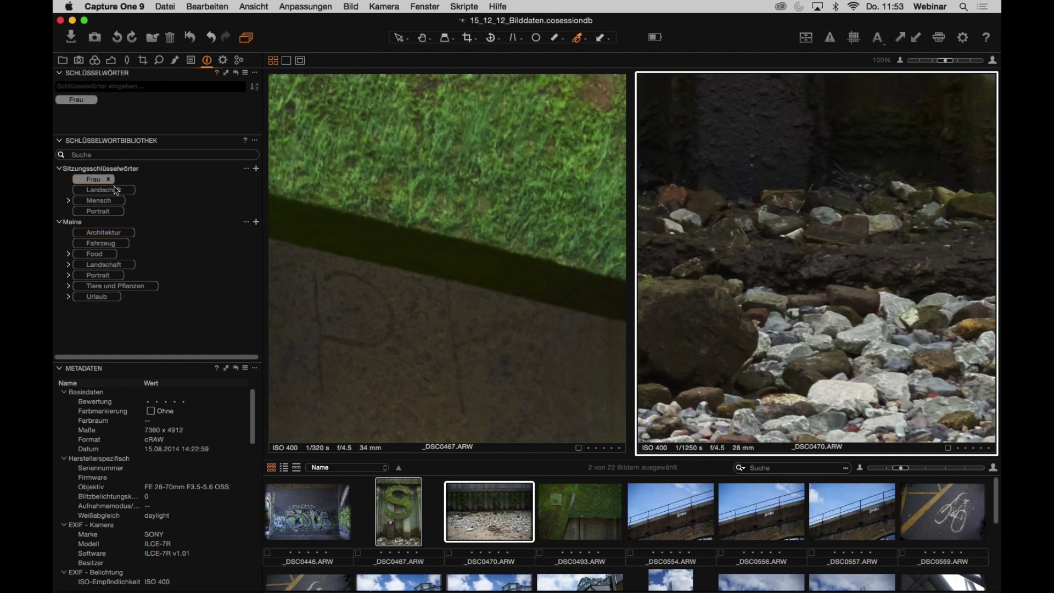
pyautogui.click(120, 233)
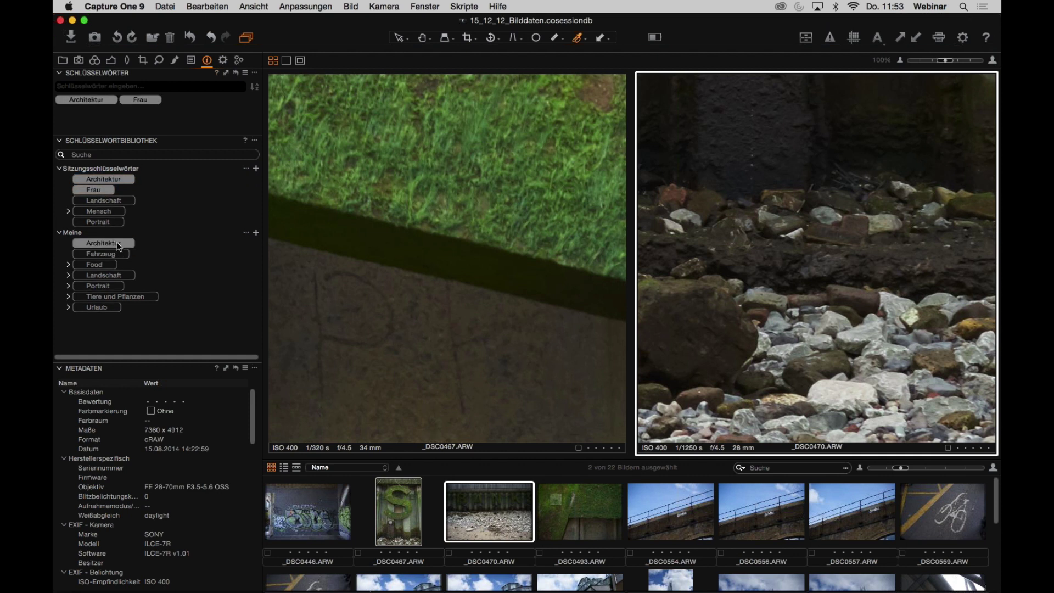
pyautogui.click(110, 276)
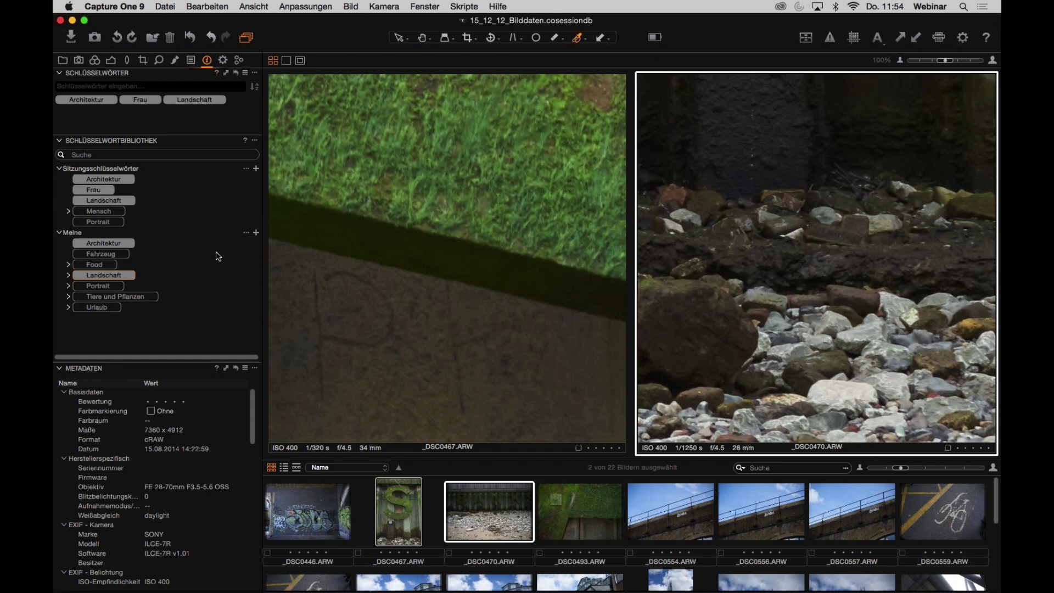
pyautogui.click(246, 233)
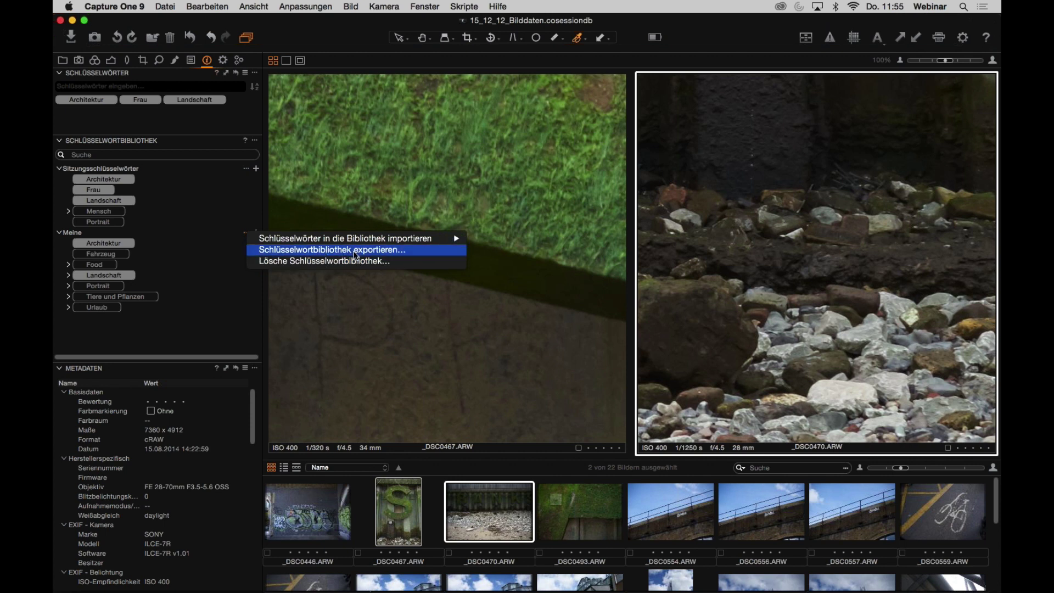
pyautogui.click(465, 299)
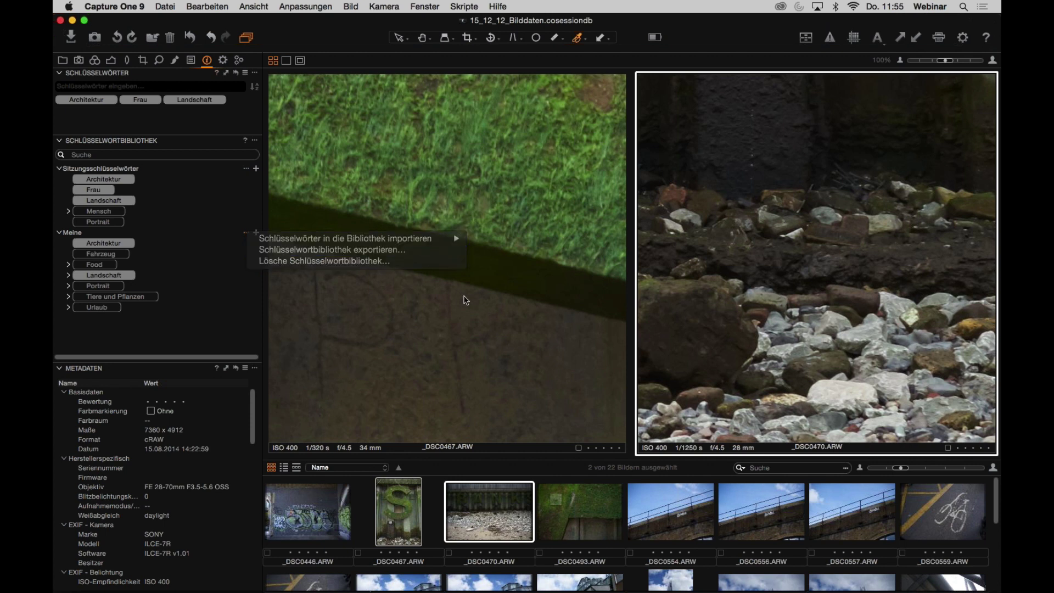
# - Switch to Finder at the session folder, go to Bilder and preview the Bib_Export keyword text file to examine its indented hierarchy
pyautogui.keyDown('super'); pyautogui.click(525, 21); pyautogui.keyUp('super')
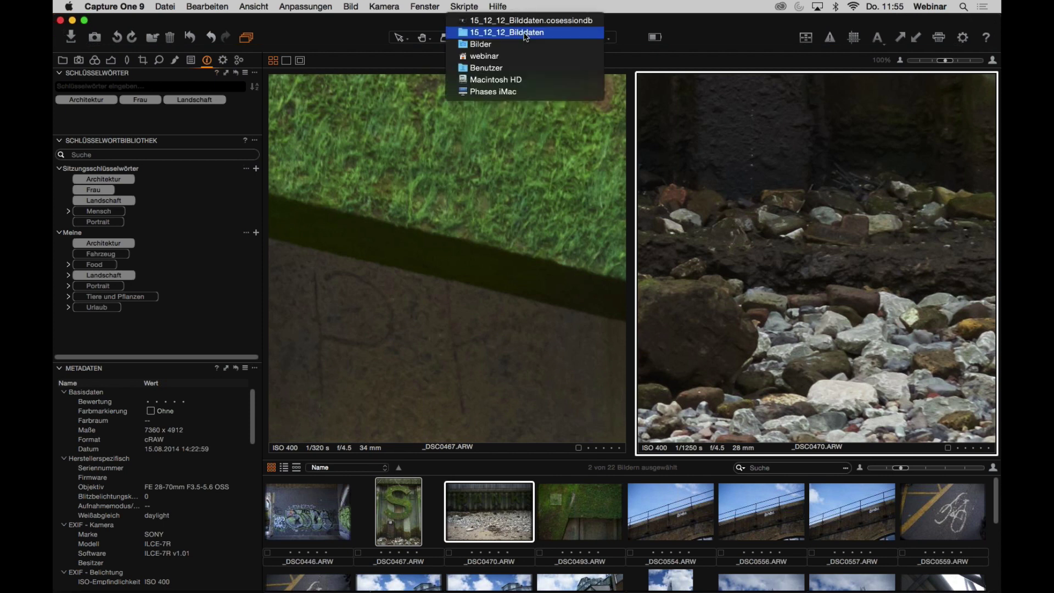
pyautogui.click(526, 33)
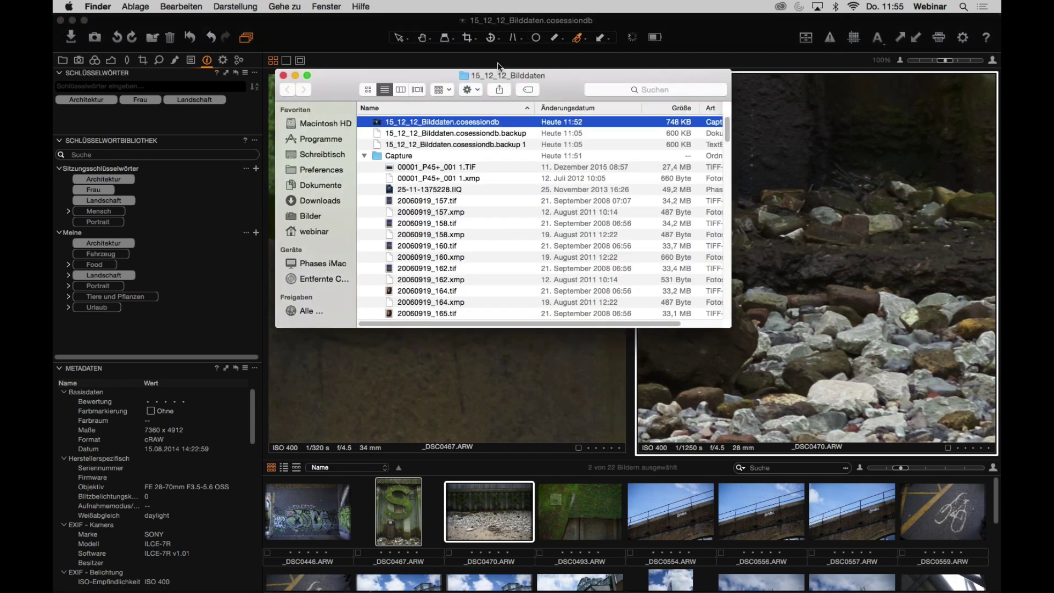
pyautogui.click(361, 156)
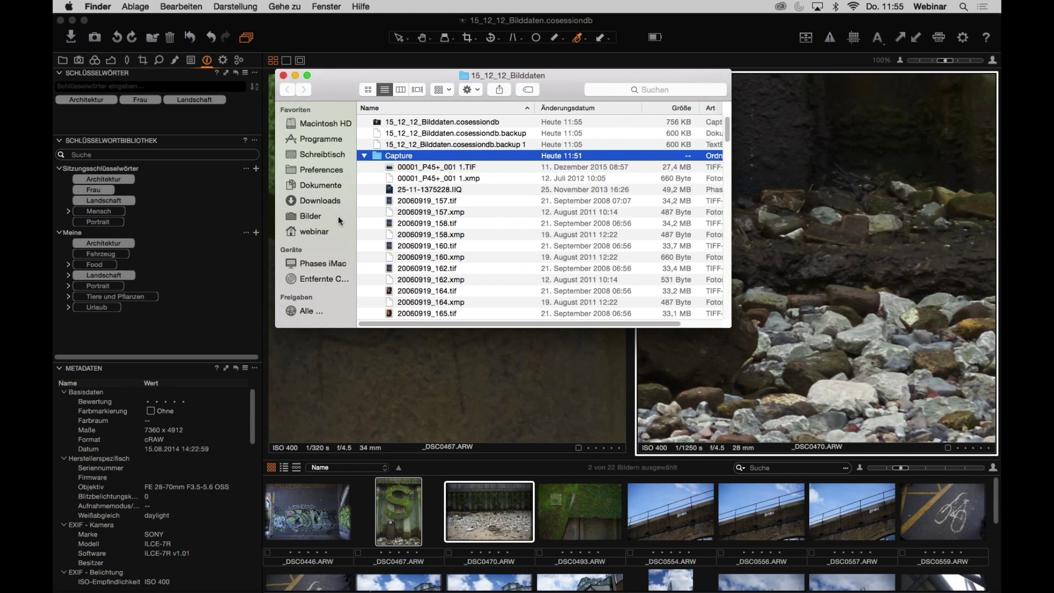
pyautogui.press('super+Up')
pyautogui.click(444, 108)
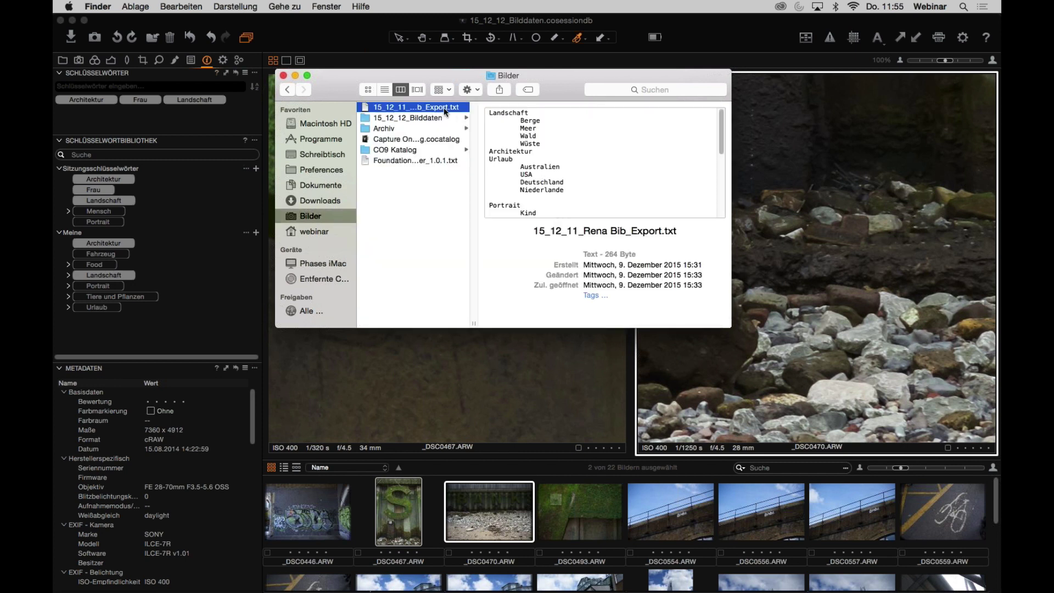
pyautogui.press('space')
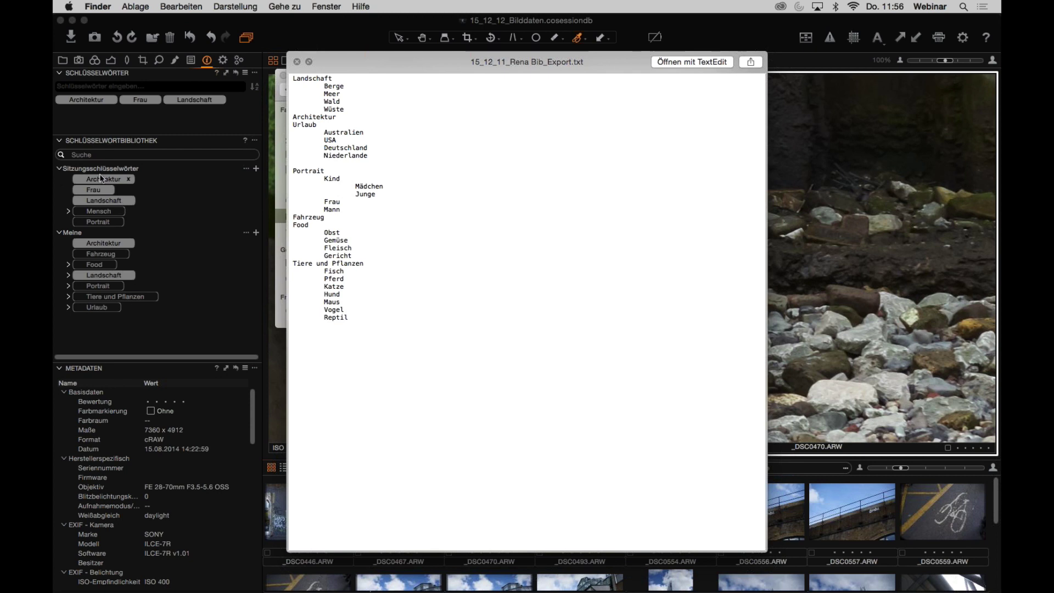
pyautogui.click(297, 61)
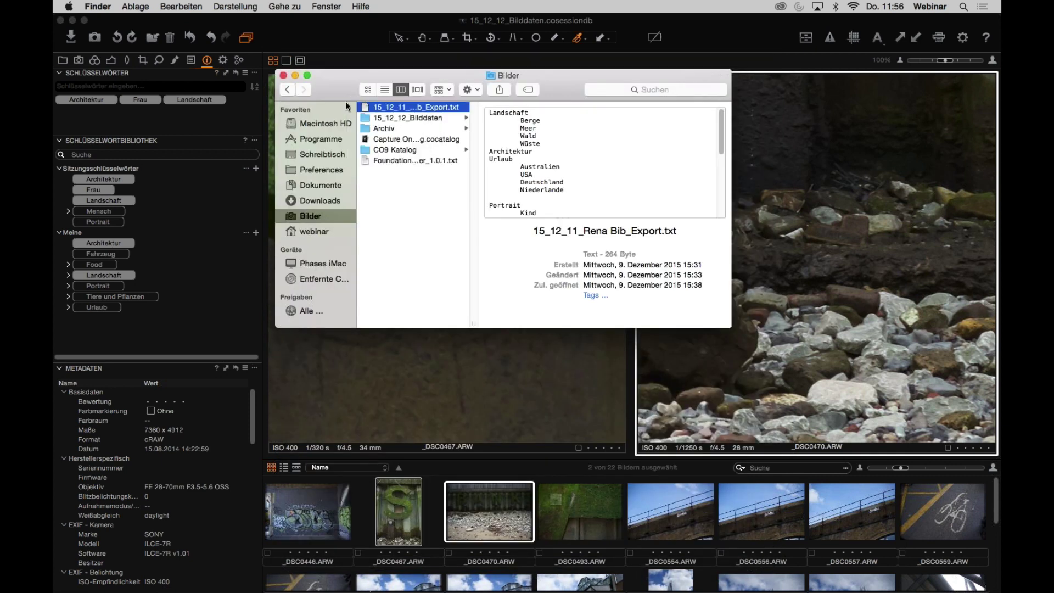
pyautogui.click(399, 107)
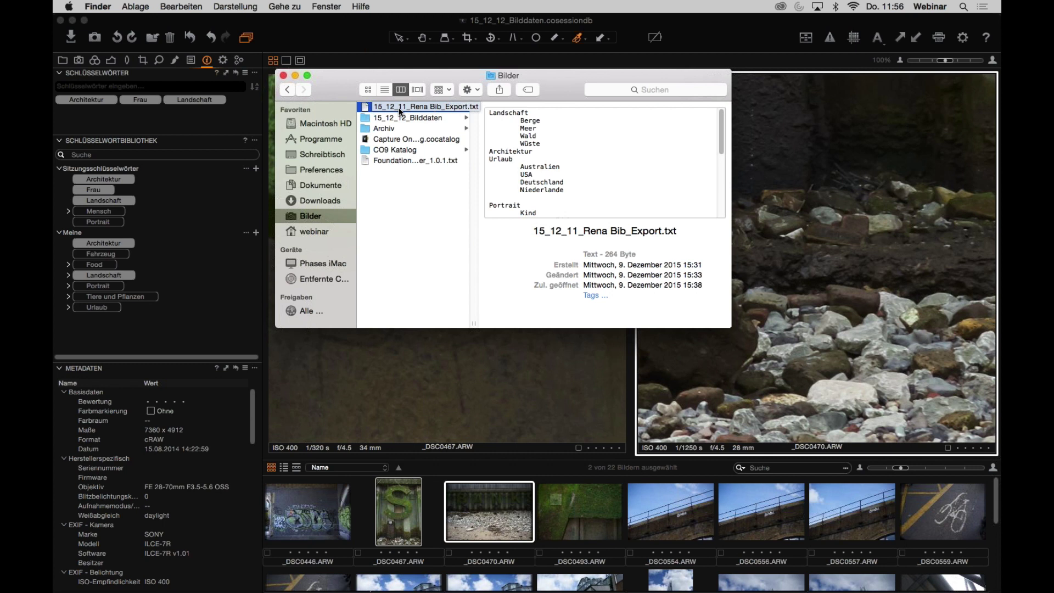
# - Back in Capture One 9, expand Mensch in the session keywords, nest Landschaft under Mädchen and Portrait under Mensch, and deselect the images
pyautogui.click(207, 106)
pyautogui.click(67, 211)
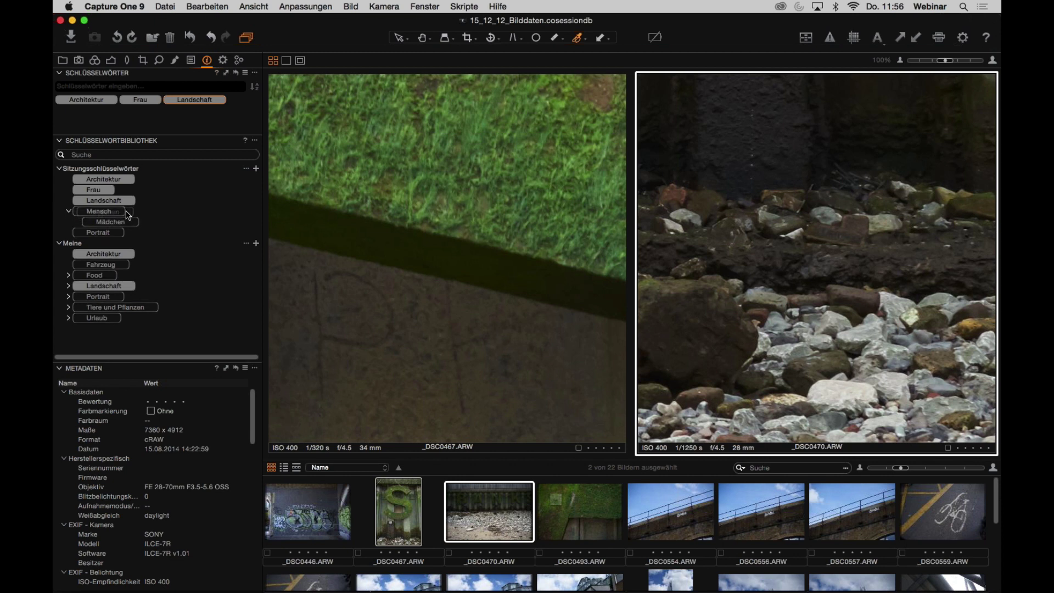
pyautogui.moveTo(130, 214); pyautogui.dragTo(108, 221)
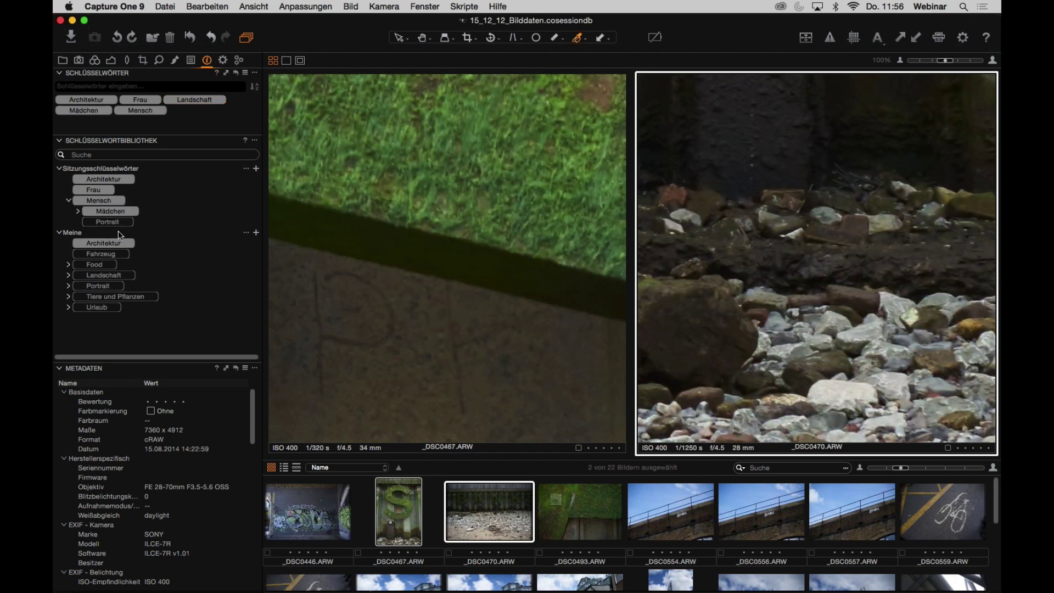
pyautogui.click(69, 201)
pyautogui.click(68, 200)
pyautogui.click(145, 111)
pyautogui.click(446, 513)
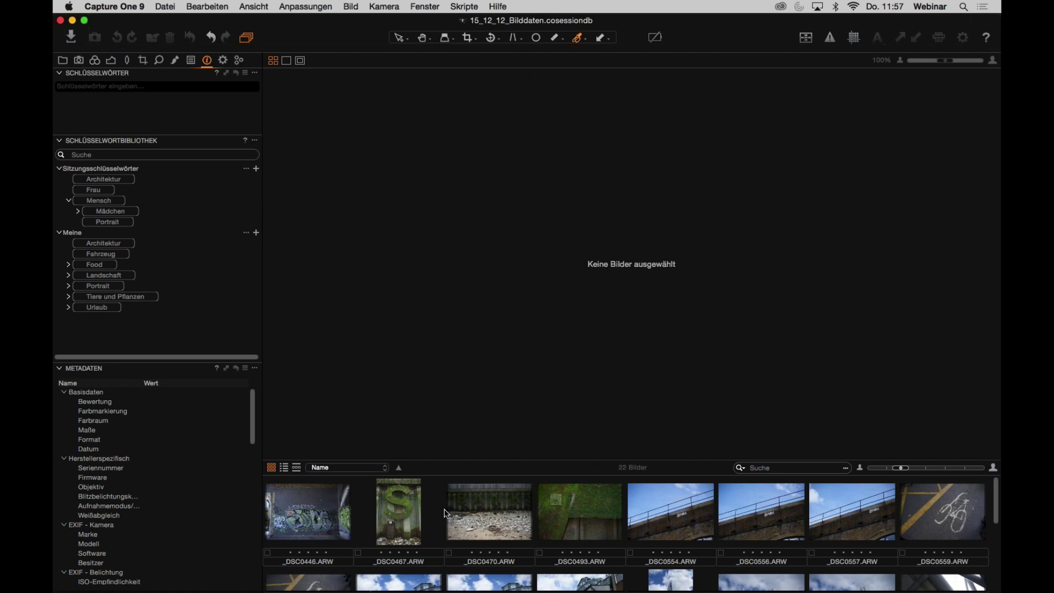
# - Reorder the applied keywords of _DSC0470.ARW and _DSC0467.ARW, with each image selected individually
pyautogui.click(472, 513)
pyautogui.moveTo(154, 112); pyautogui.dragTo(187, 115)
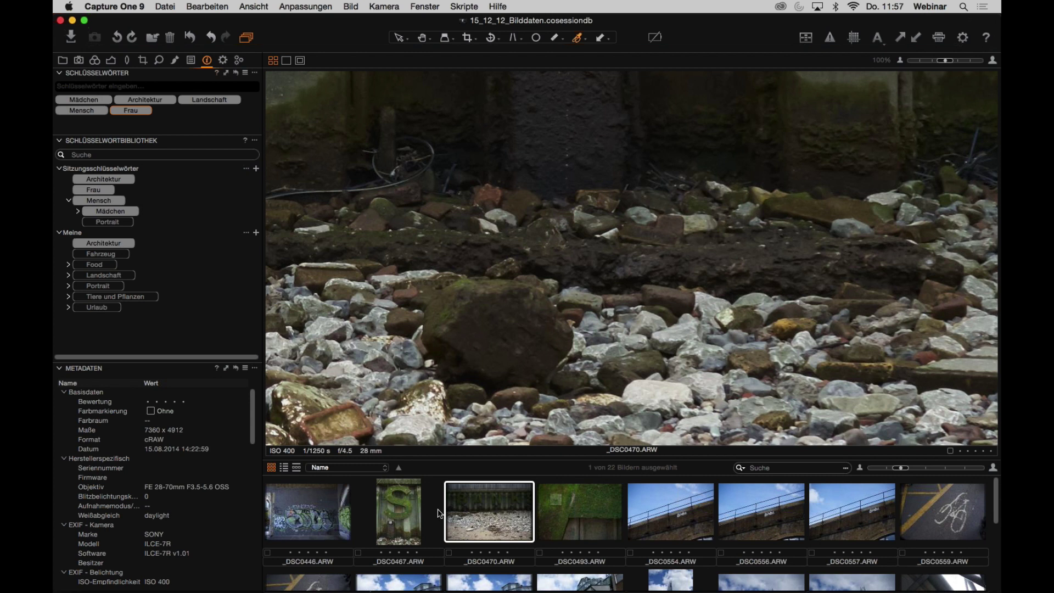
pyautogui.click(406, 509)
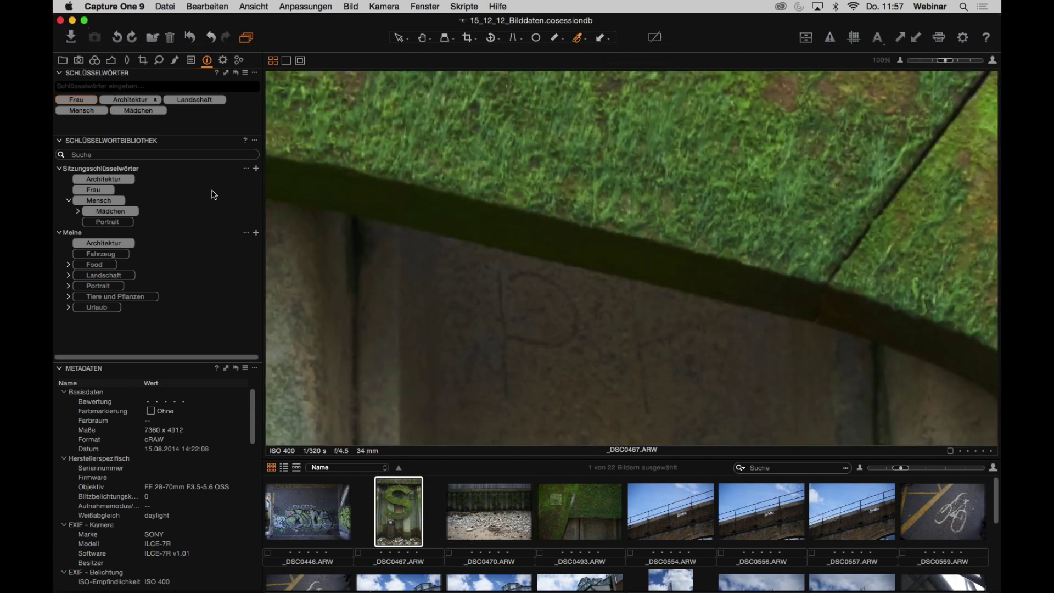
pyautogui.moveTo(145, 110); pyautogui.dragTo(241, 105)
# - Select _DSC0467.ARW and _DSC0470.ARW together, check the order of their shared keywords, and clear the selection
pyautogui.keyDown('super'); pyautogui.click(465, 528); pyautogui.keyUp('super')
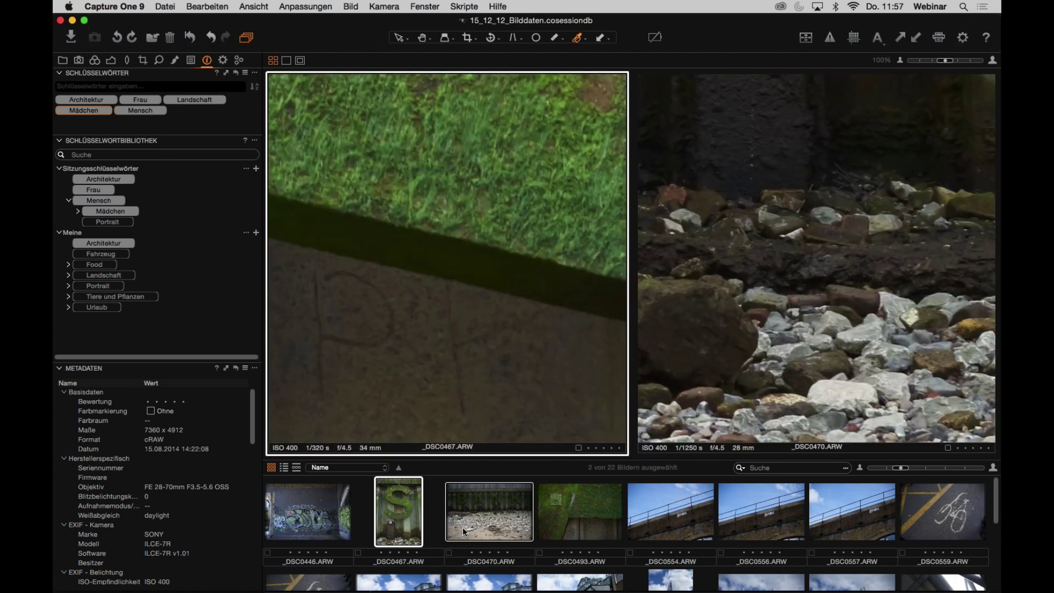
pyautogui.click(137, 110)
pyautogui.click(438, 511)
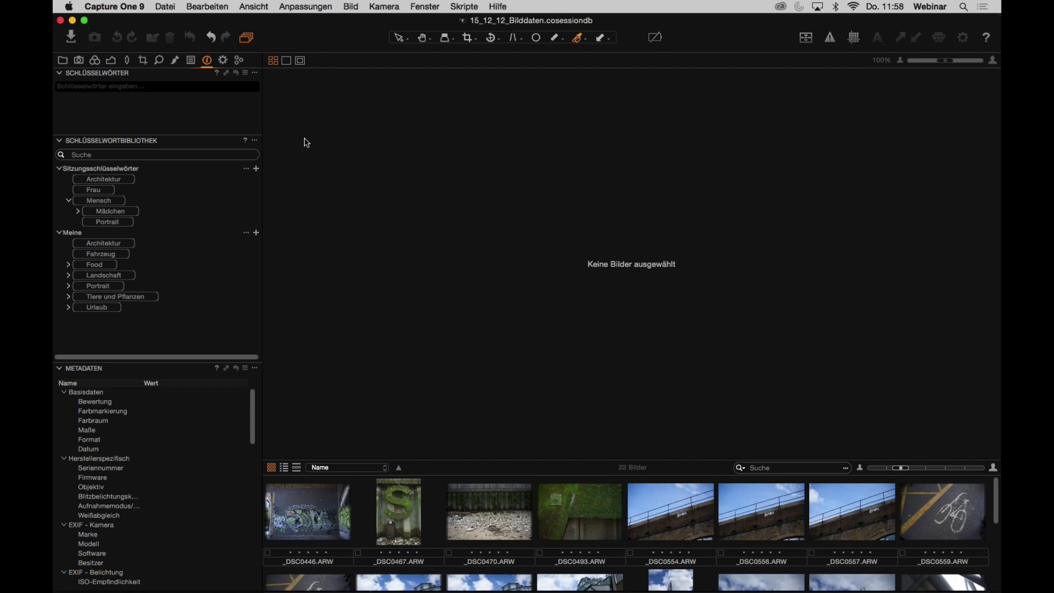
# - Open the Keywords tool's online help in Firefox, follow the related Keywords link and examine the notes on managing keyword libraries
pyautogui.click(218, 74)
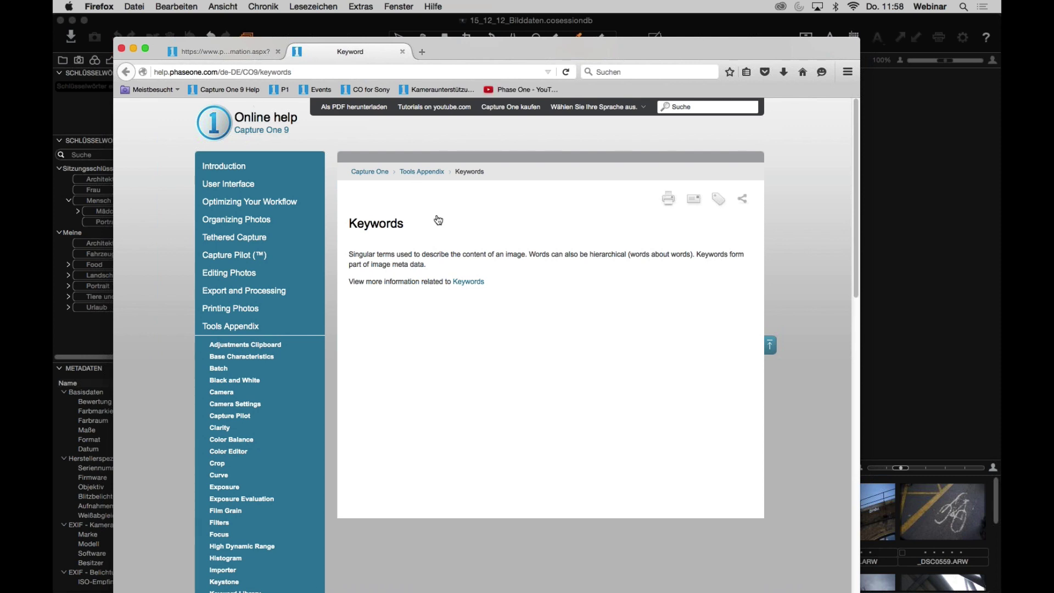
pyautogui.click(469, 281)
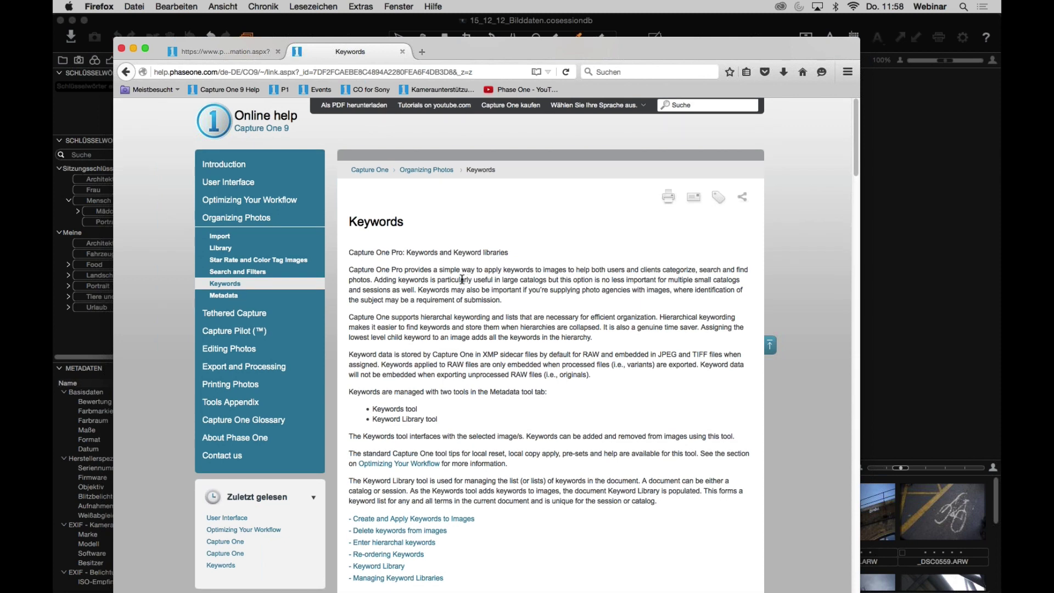
pyautogui.scroll(-15, 468, 281)
pyautogui.scroll(2, 466, 295)
pyautogui.scroll(-6, 465, 295)
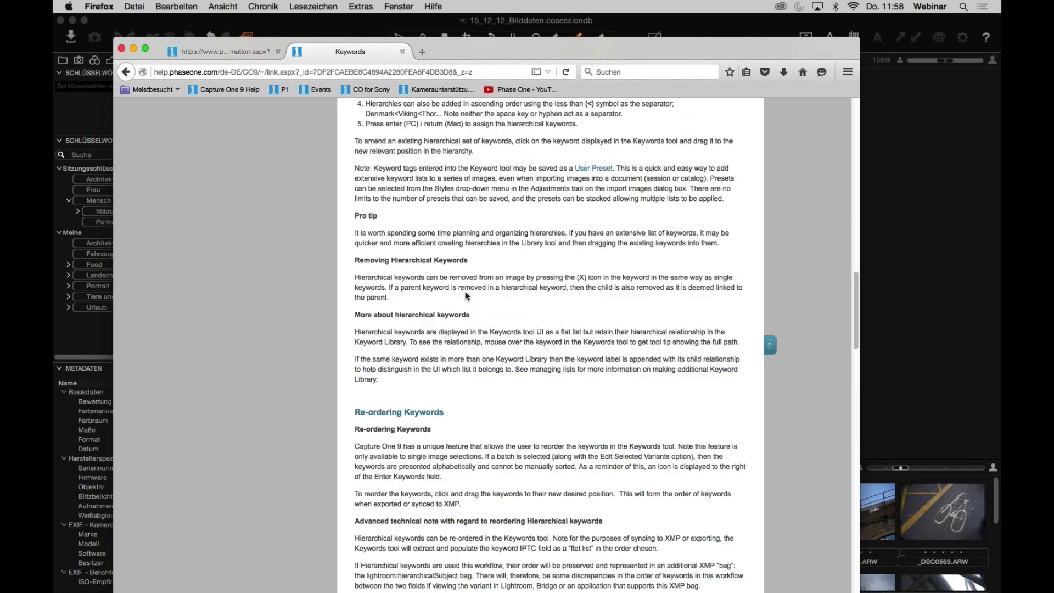
pyautogui.scroll(-5, 465, 295)
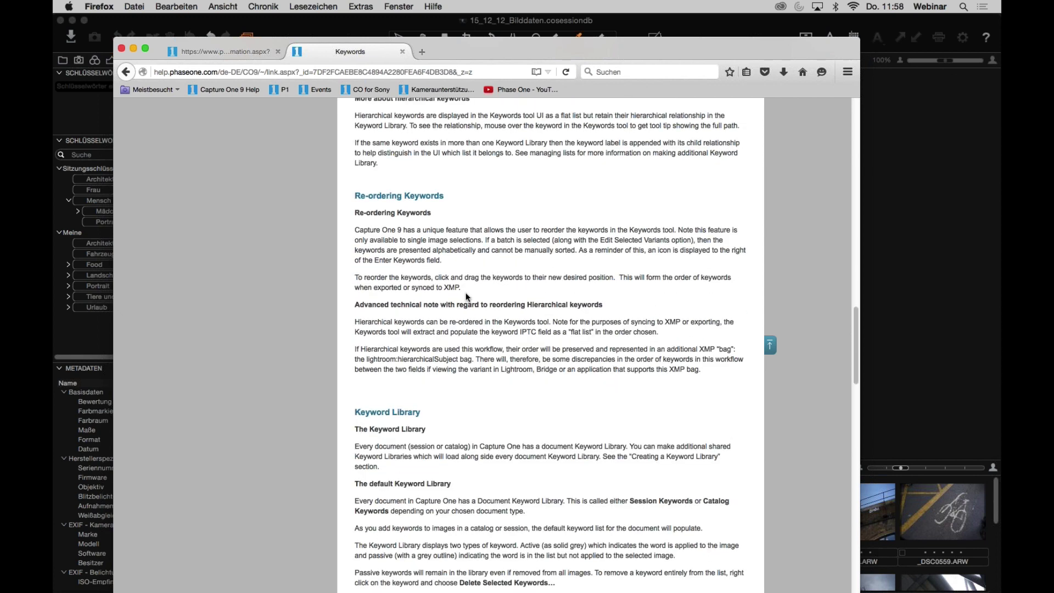
pyautogui.scroll(-15, 467, 293)
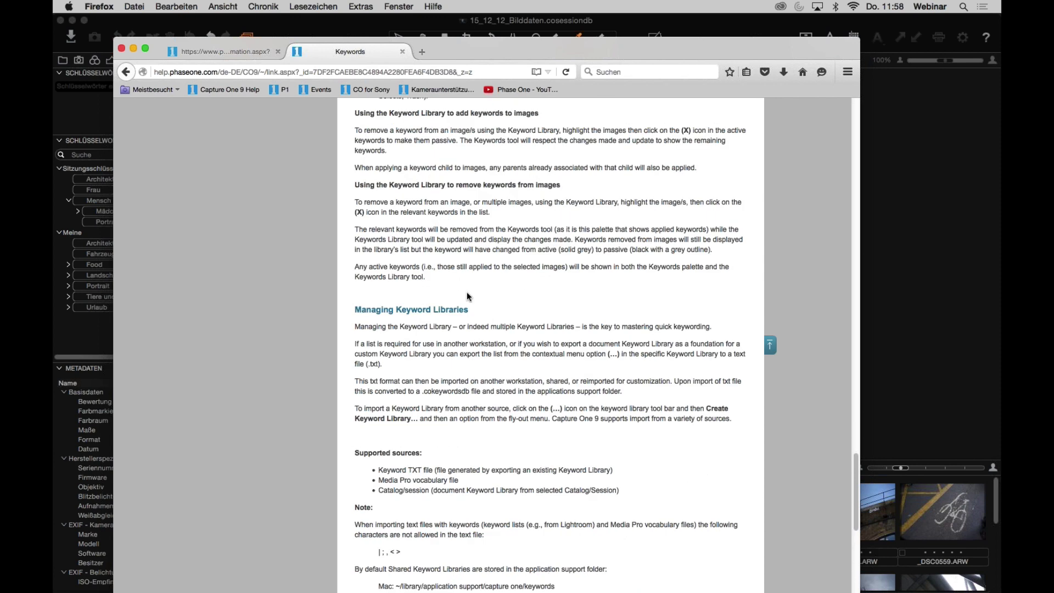
pyautogui.scroll(-5, 467, 291)
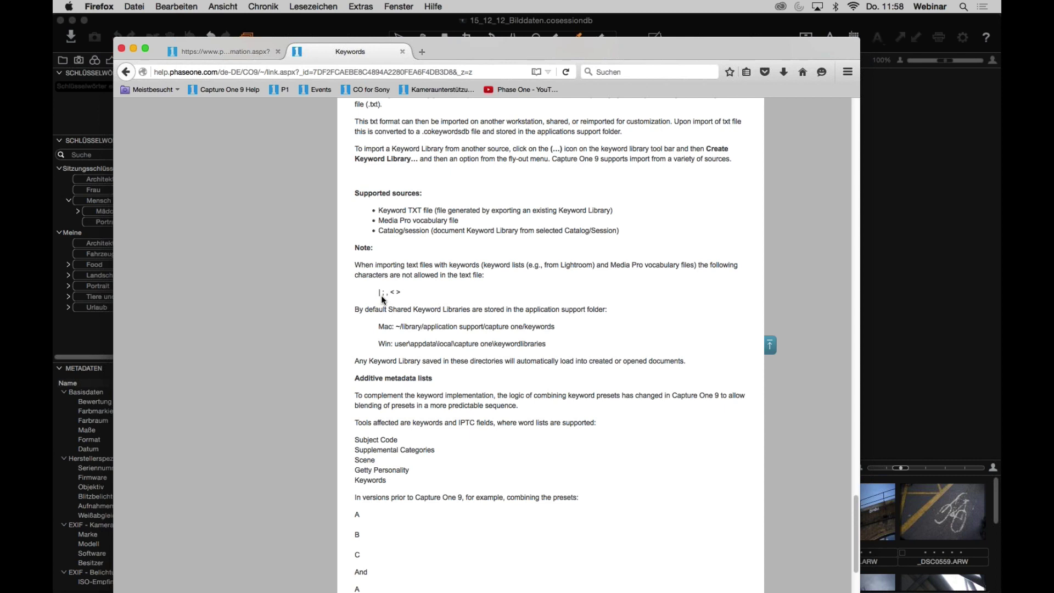
pyautogui.click(467, 37)
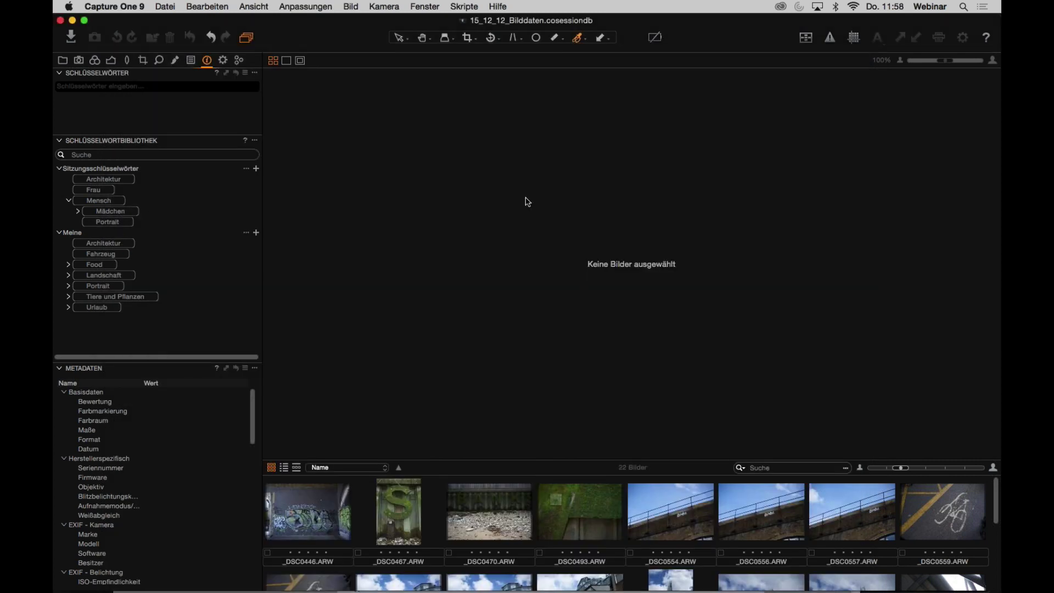
# - Select the image _DSC0470.ARW
pyautogui.click(509, 510)
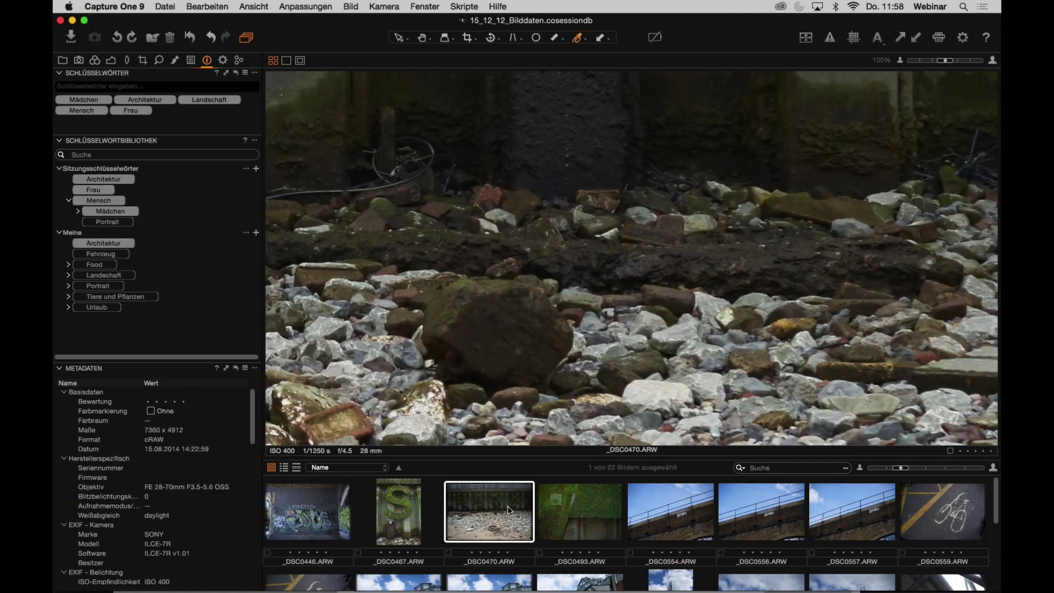